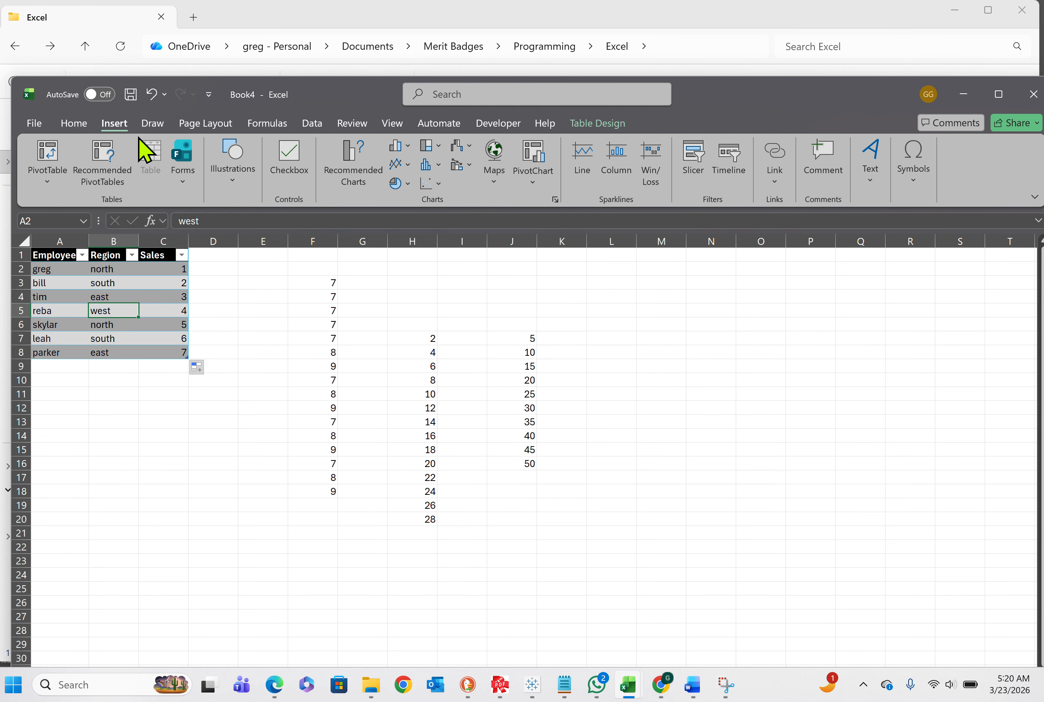
Check the name of the employee sales table in its design properties, then return to its west region cell
left_click(581, 125)
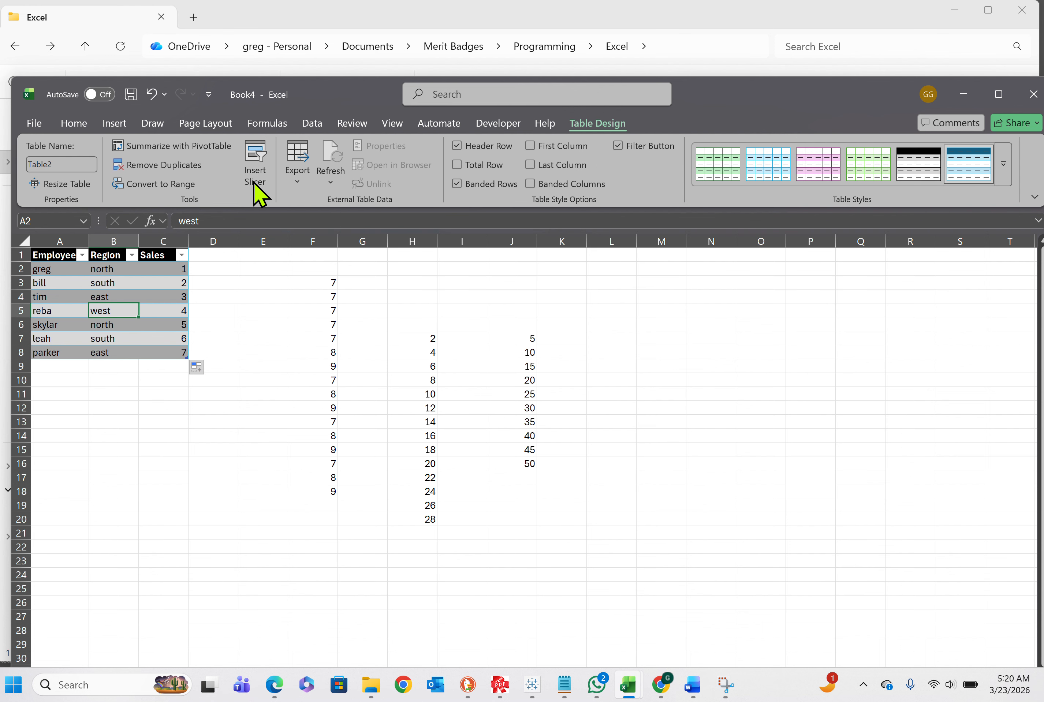
left_click(68, 164)
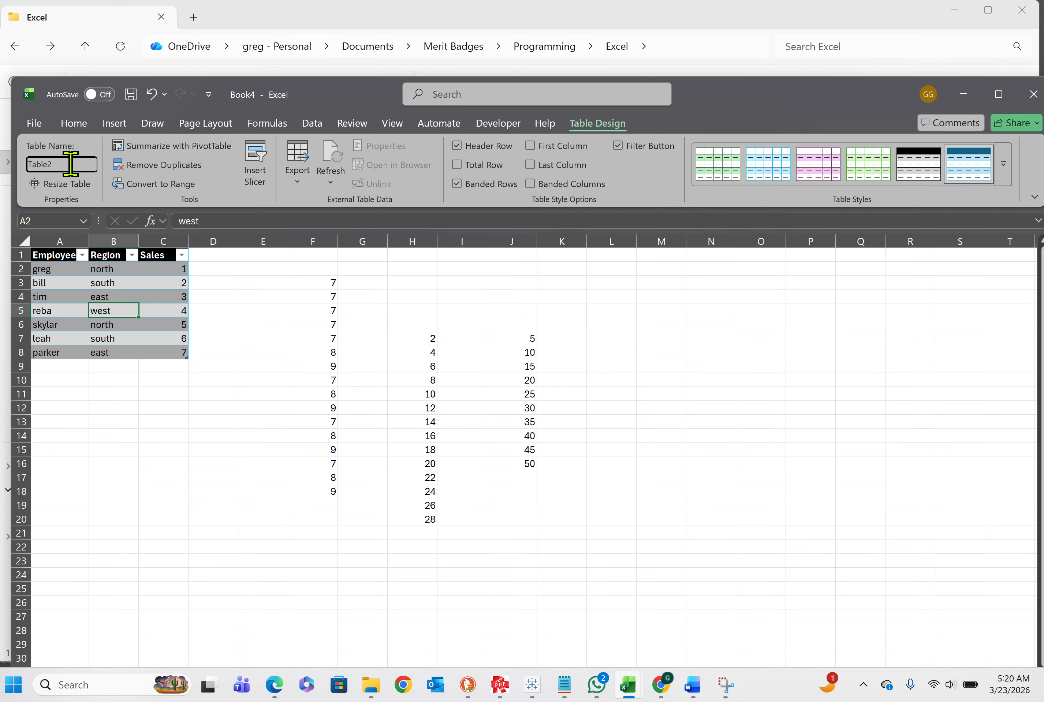
left_click_drag(67, 164, 42, 168)
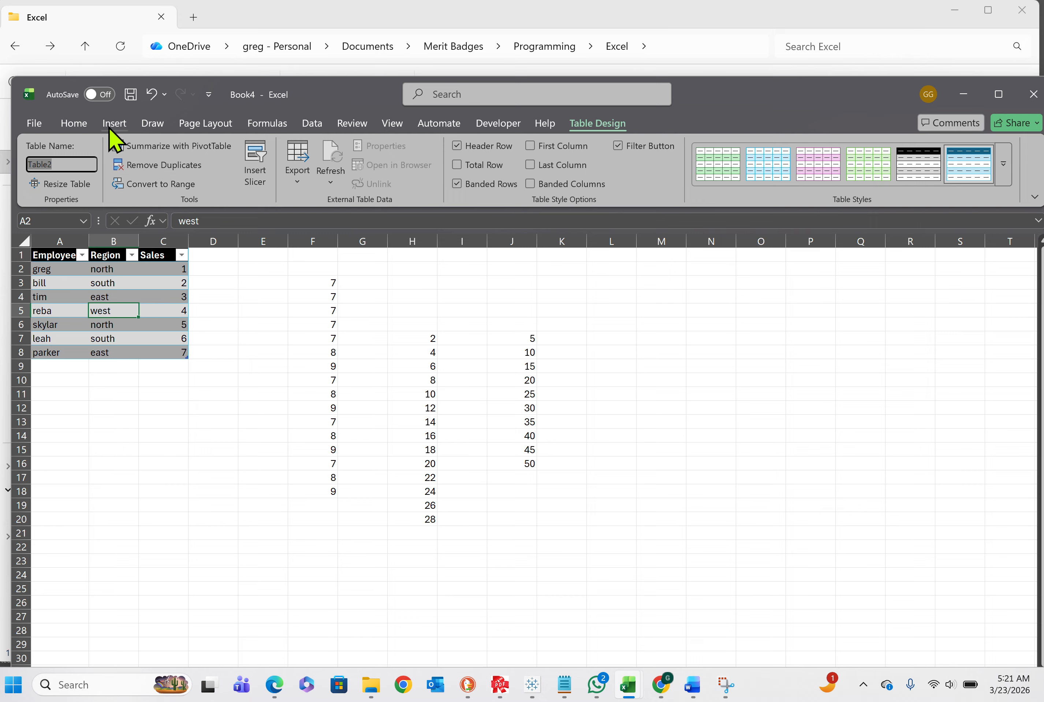
left_click(100, 310)
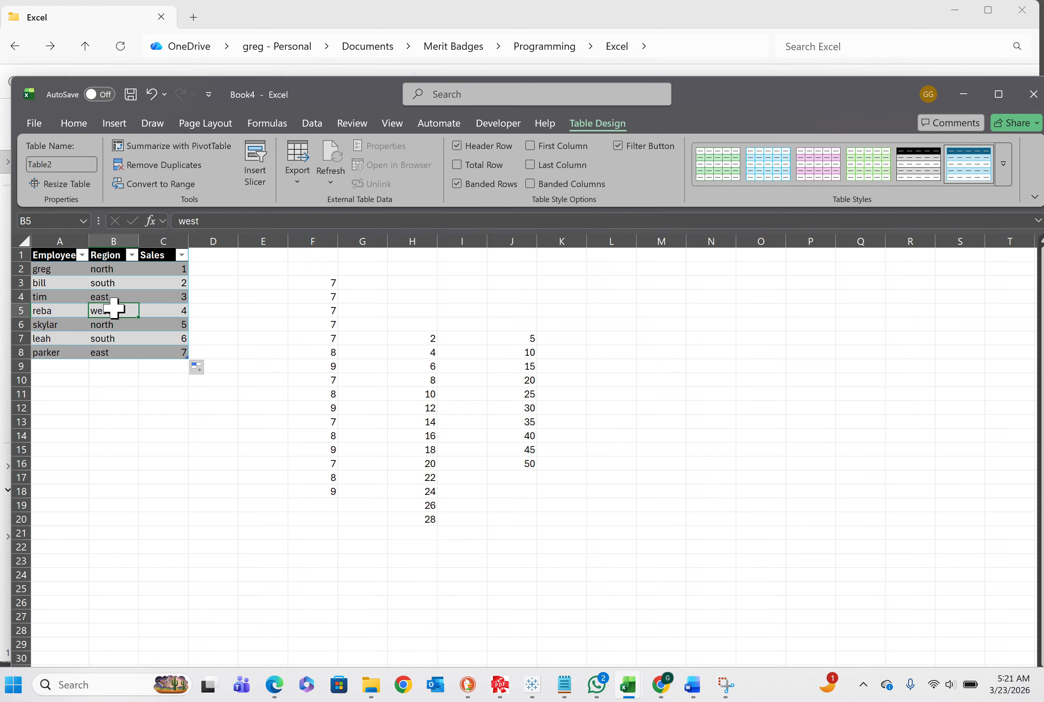
Create a PivotTable from Table2 and place it on a new worksheet
left_click(119, 126)
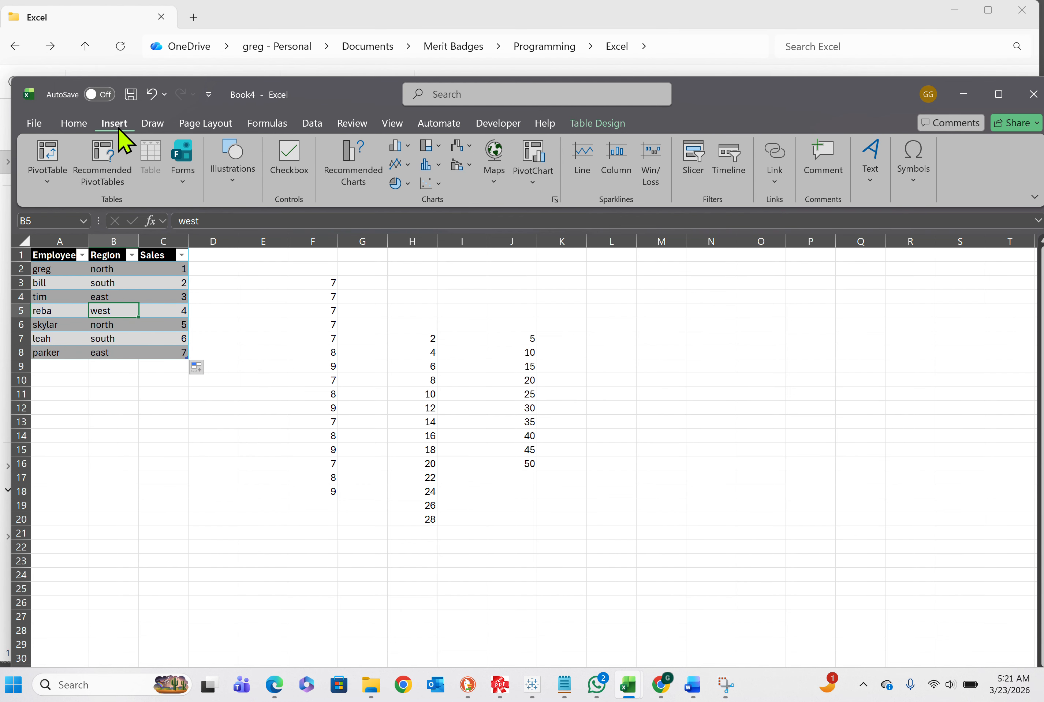
left_click(102, 270)
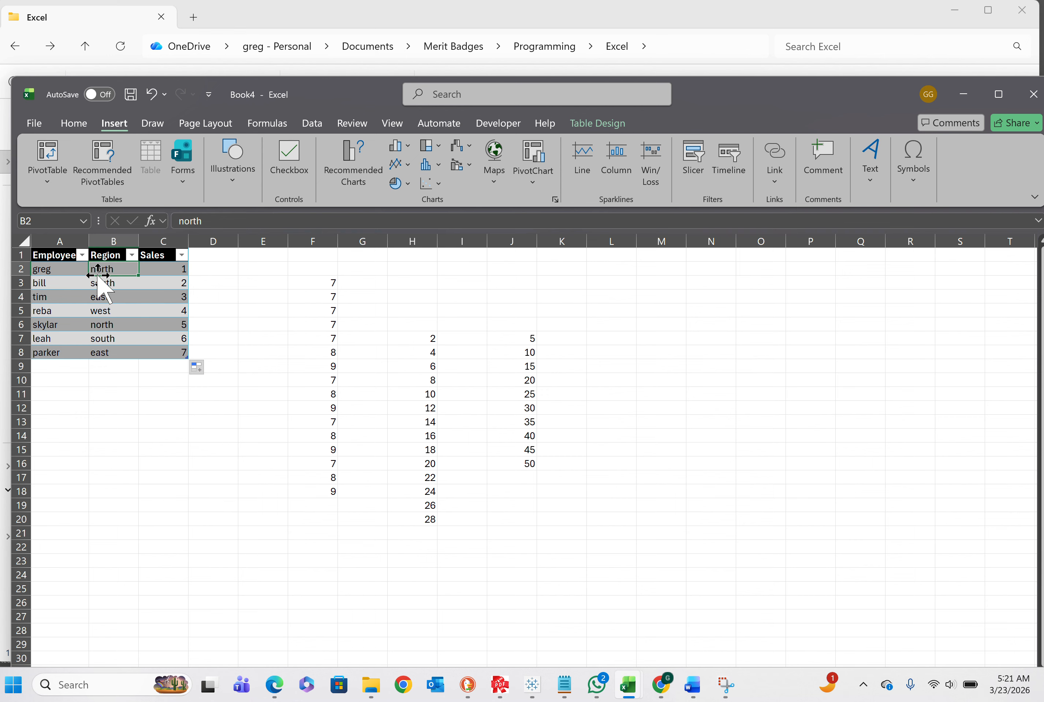
left_click(52, 183)
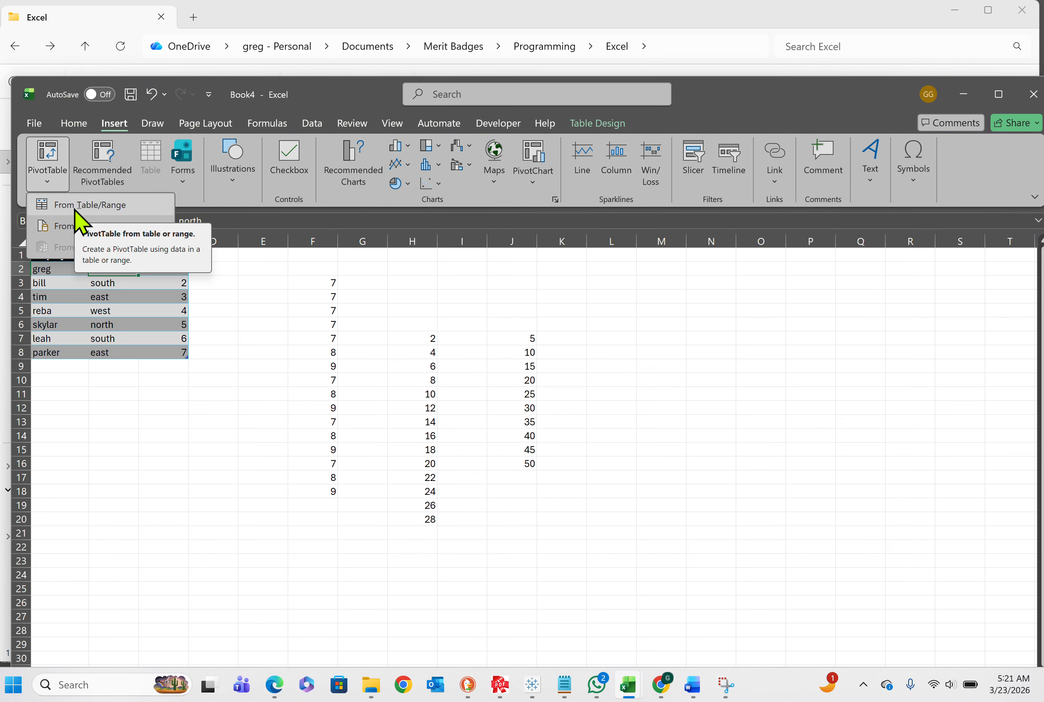
left_click(74, 205)
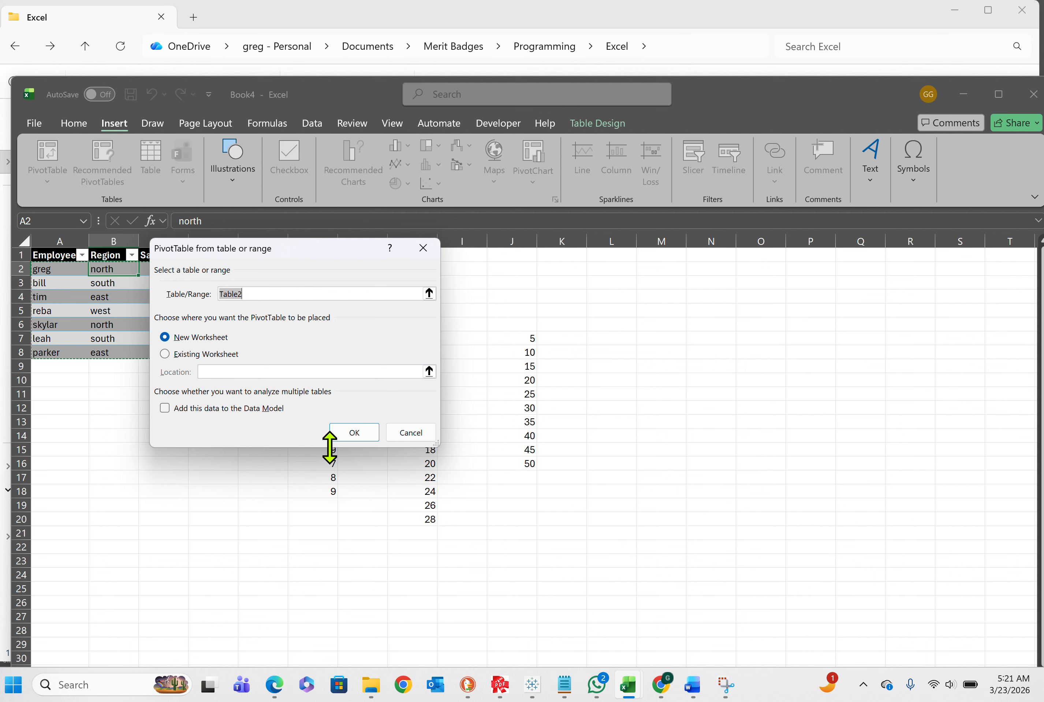
left_click(359, 438)
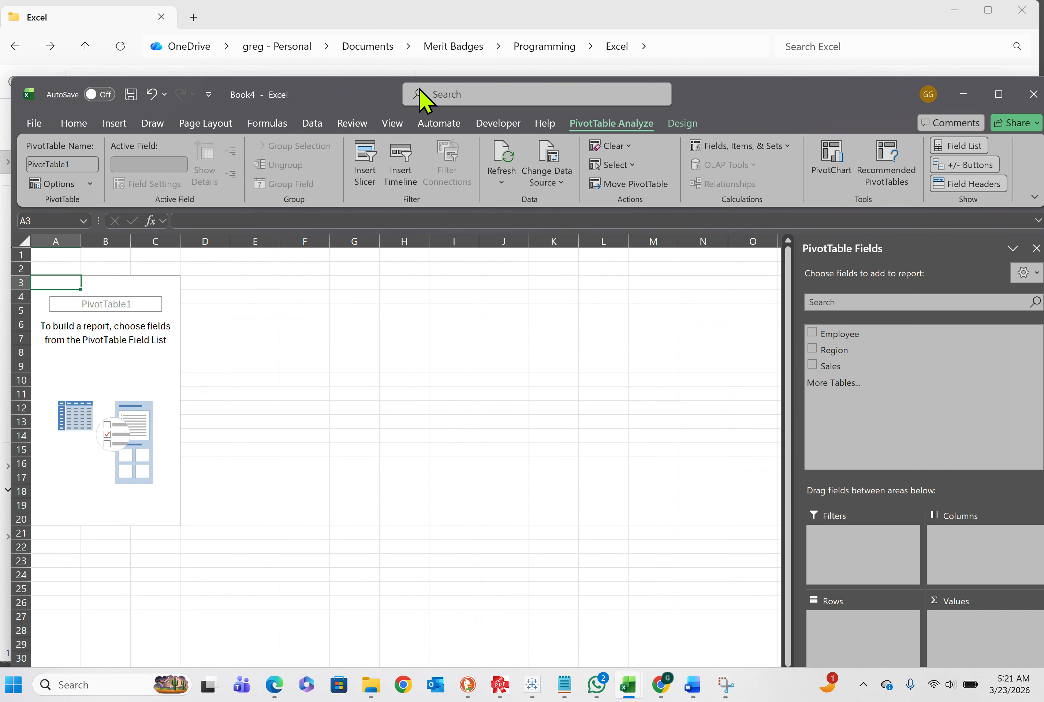
Maximize the workbook window and move Sheet2 after Sheet1 in the sheet order
left_click_drag(734, 101, 743, 12)
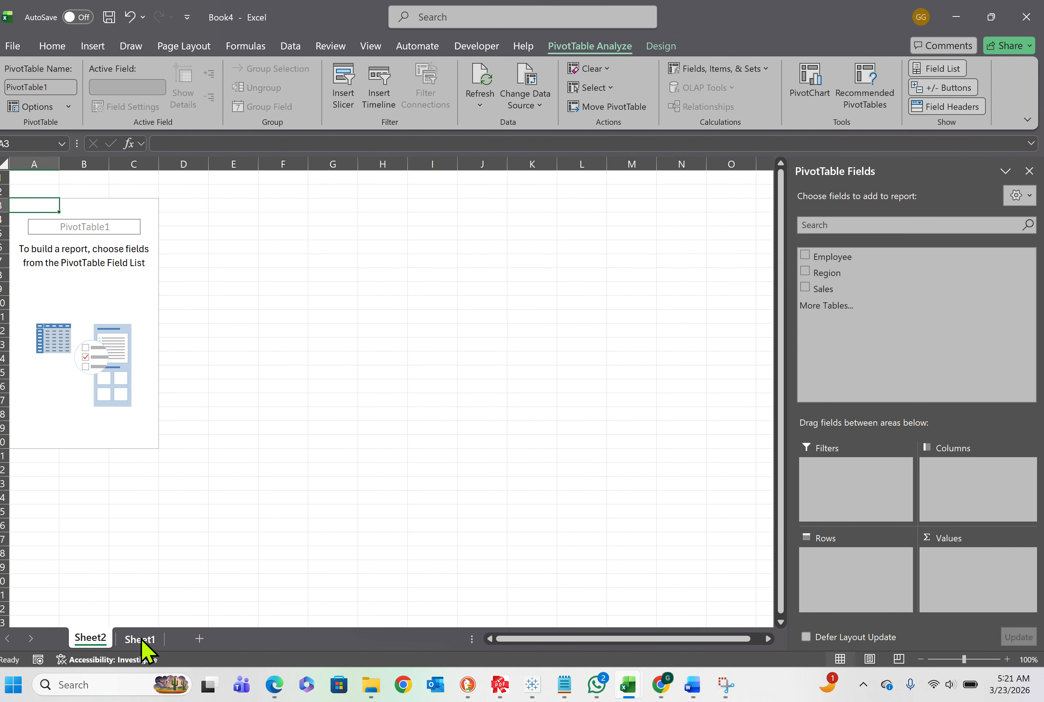
left_click(140, 640)
mouse_move(100, 644)
left_mouse_down()
mouse_move(81, 629)
mouse_move(185, 657)
left_mouse_up()
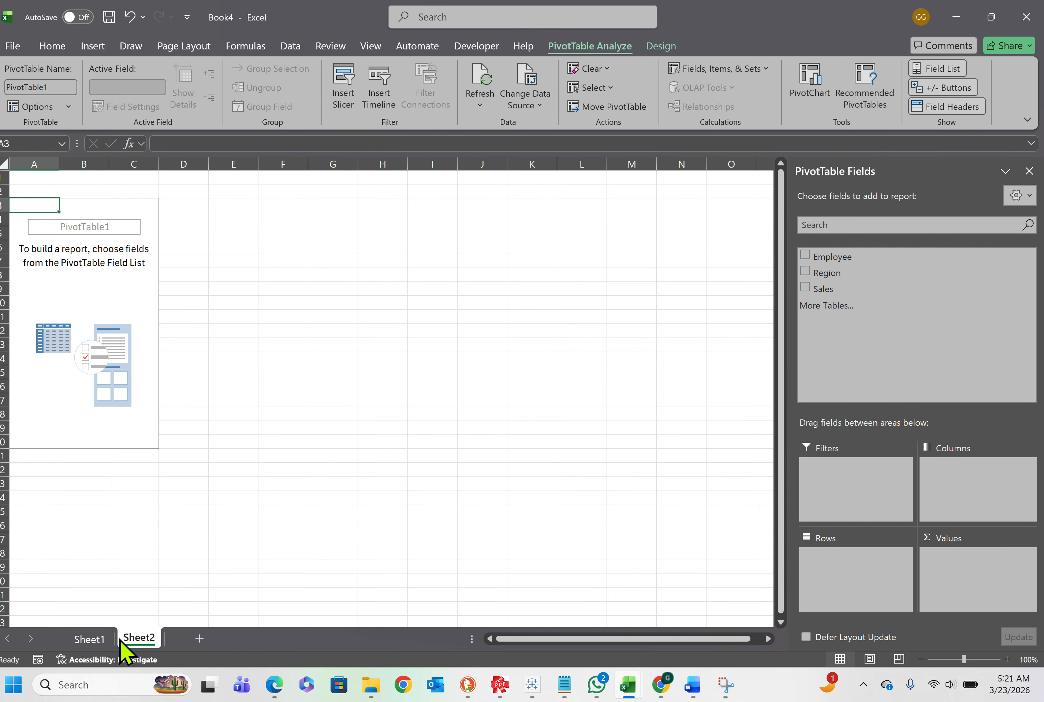
Rename Sheet1 as Sales Table
right_click(100, 643)
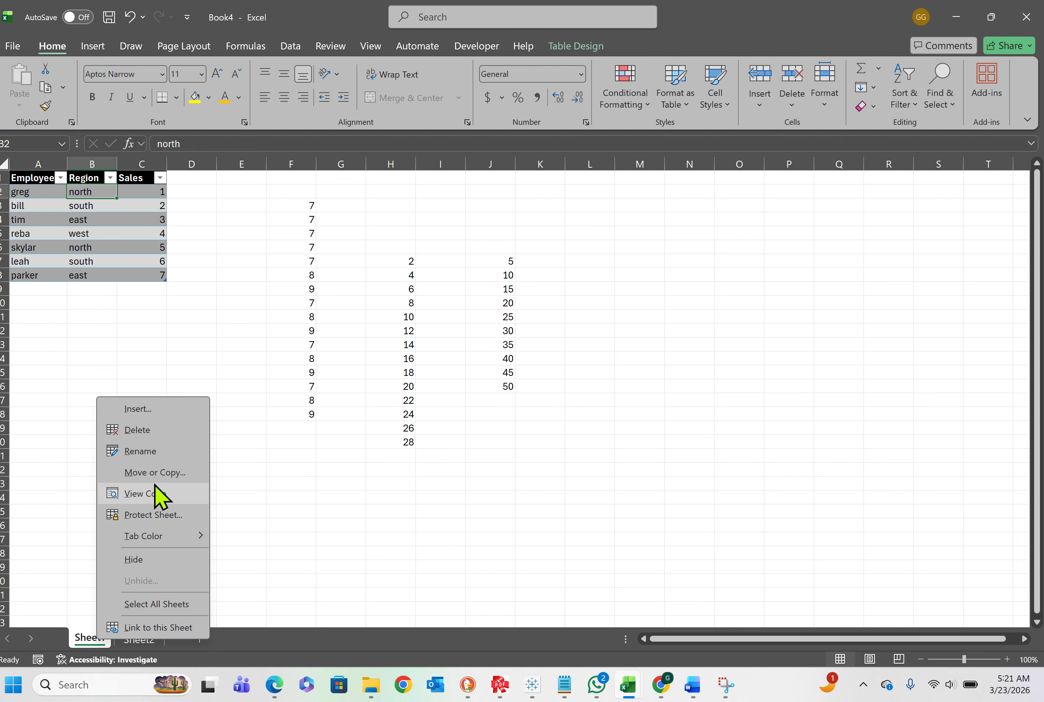
left_click(150, 451)
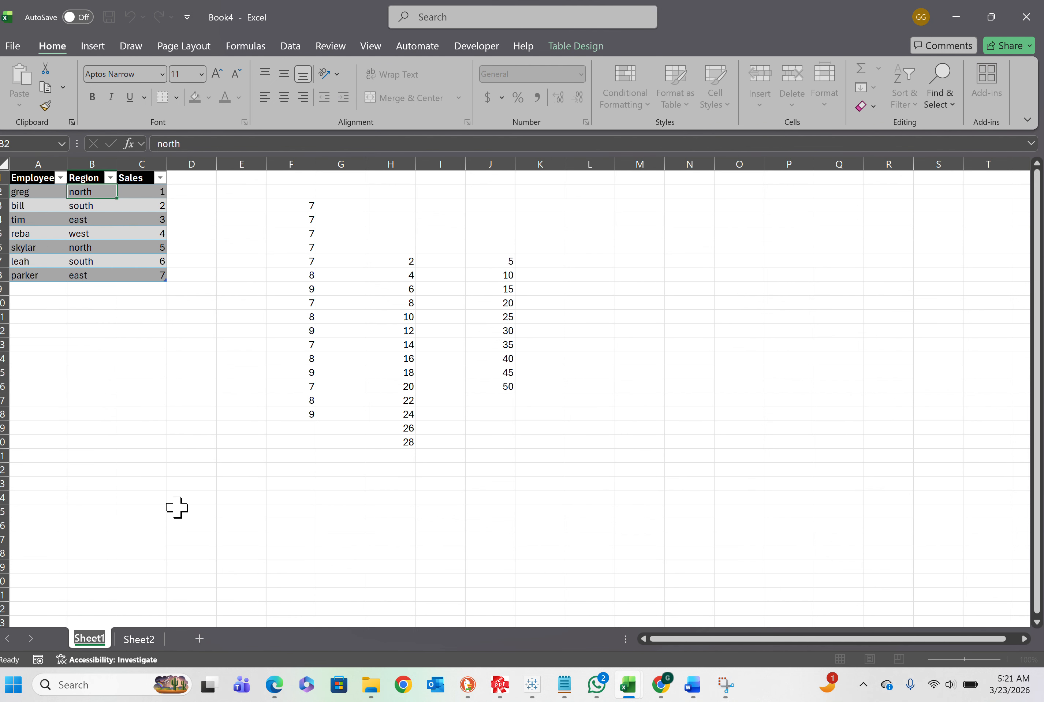
type("Sales Table")
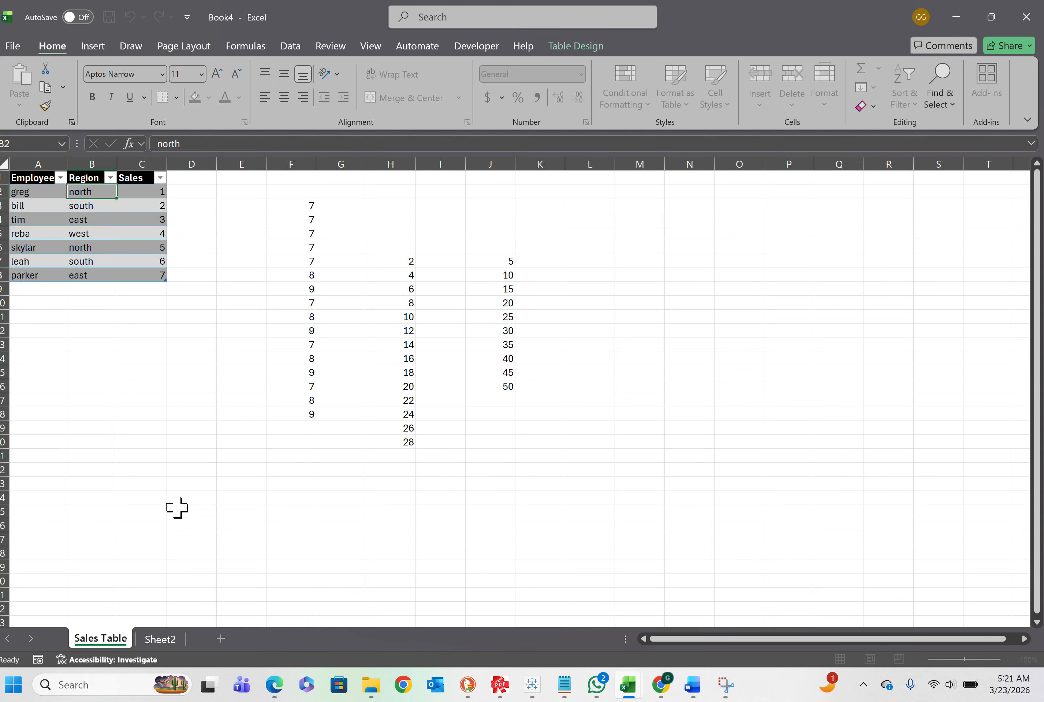
Rename Sheet2 as Sales Pivot
left_click(161, 639)
right_click(160, 639)
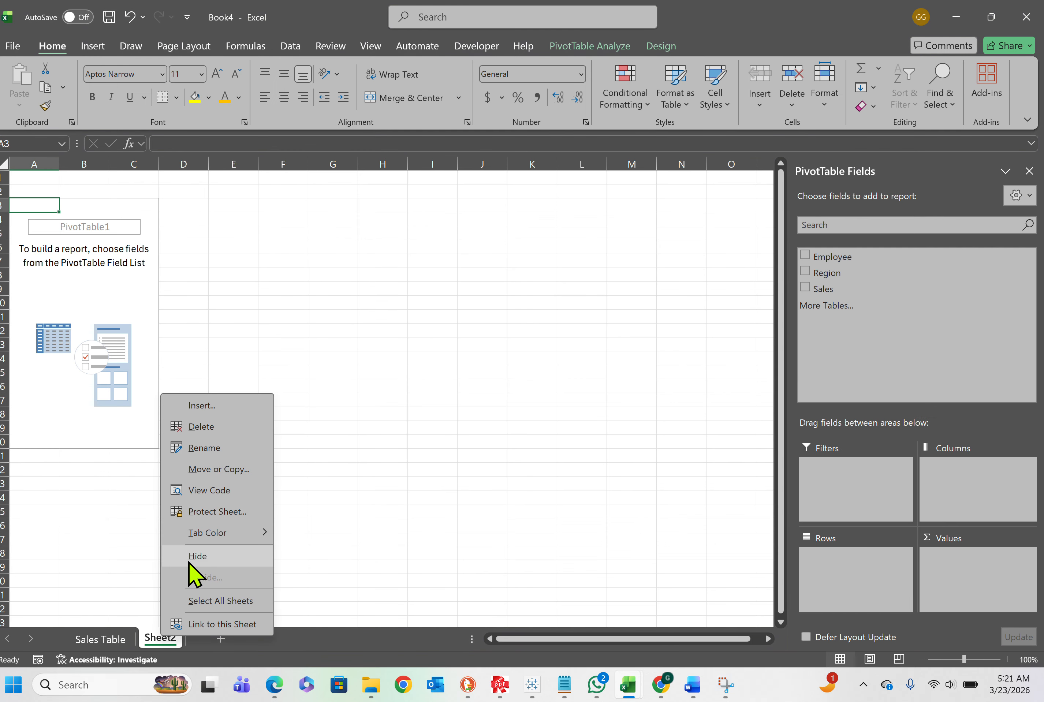
left_click(210, 447)
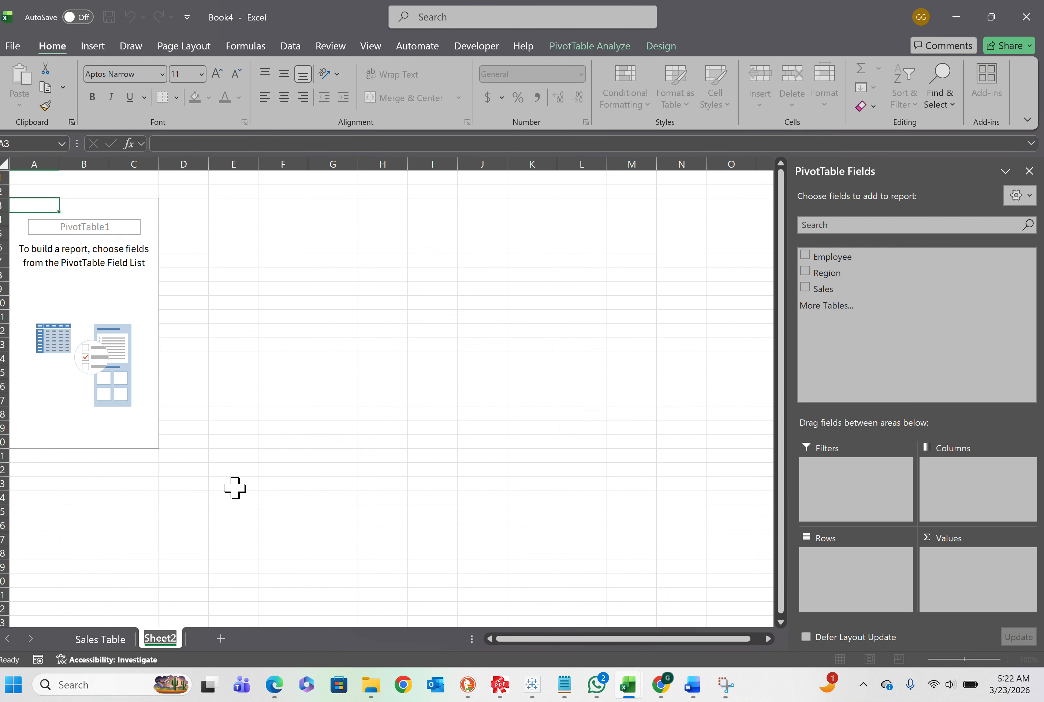
type("Sales Pivo")
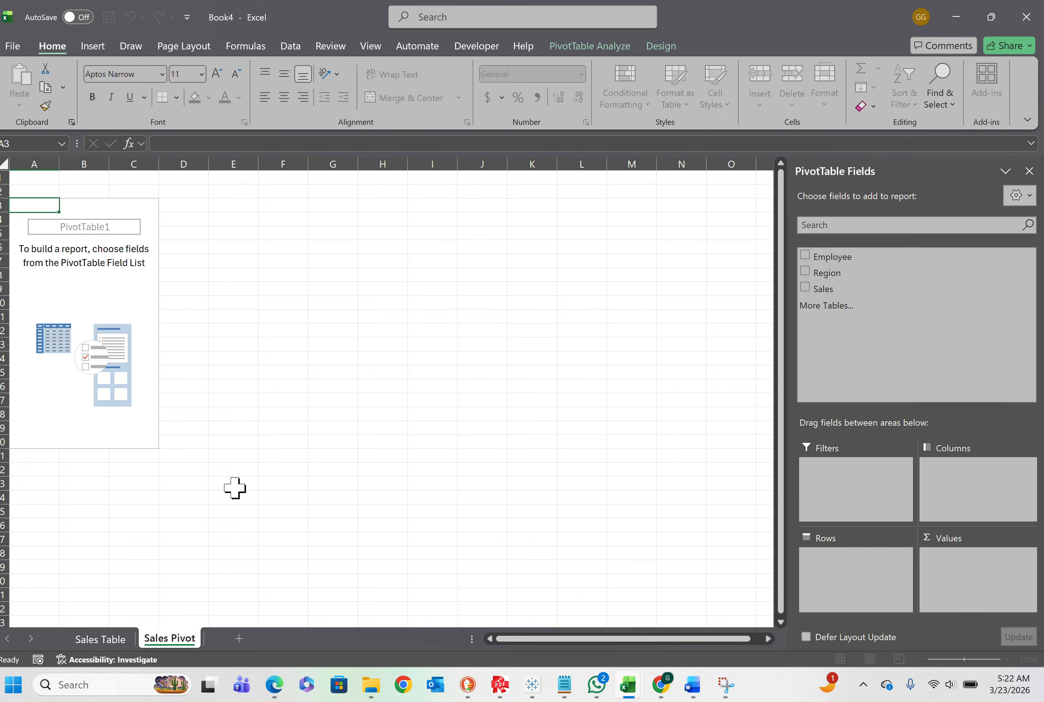
left_click(235, 488)
Build the PivotTable with Employee as rows, Region as columns and the sum of Sales as values
left_click(90, 316)
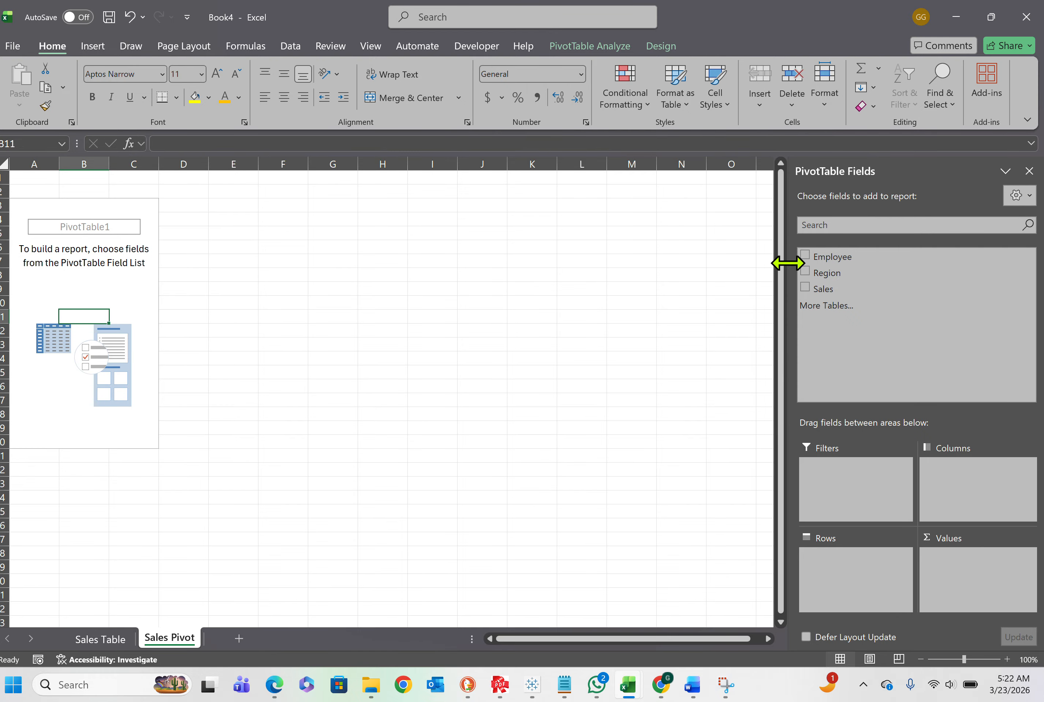
left_click(805, 255)
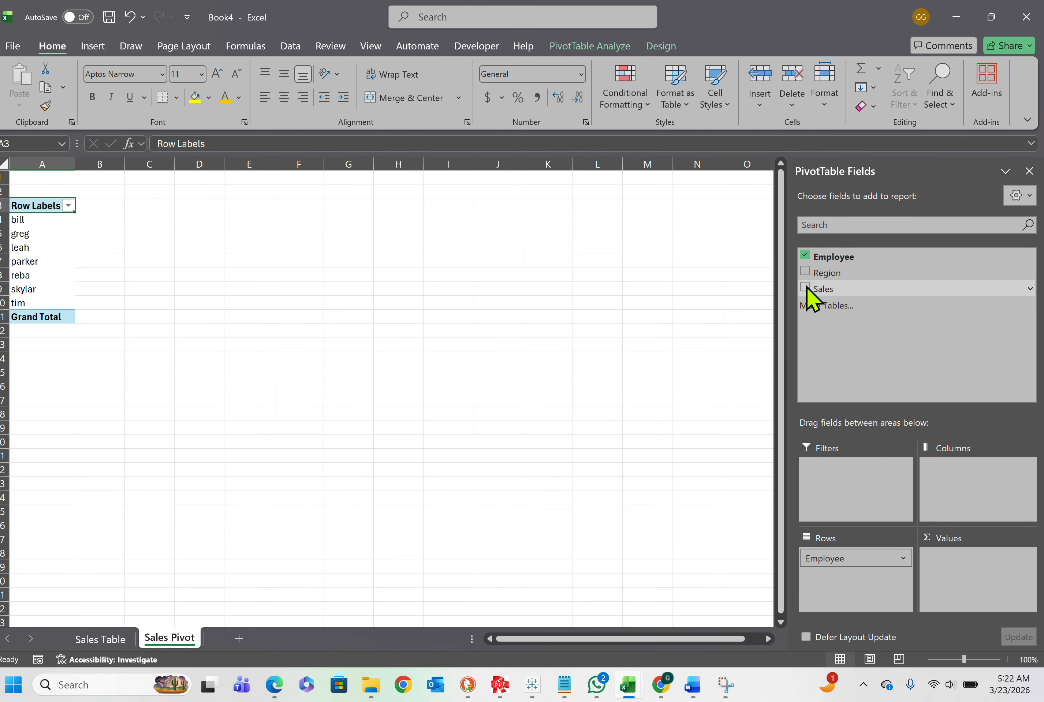
left_click_drag(817, 275, 969, 501)
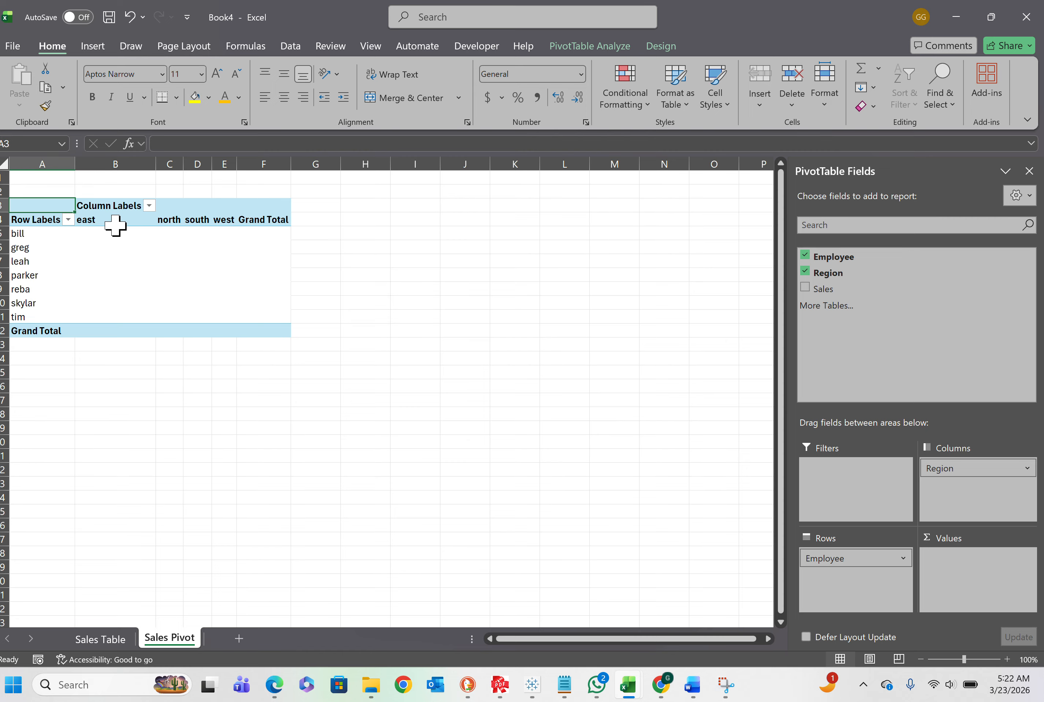
left_click(196, 215)
left_click(241, 220)
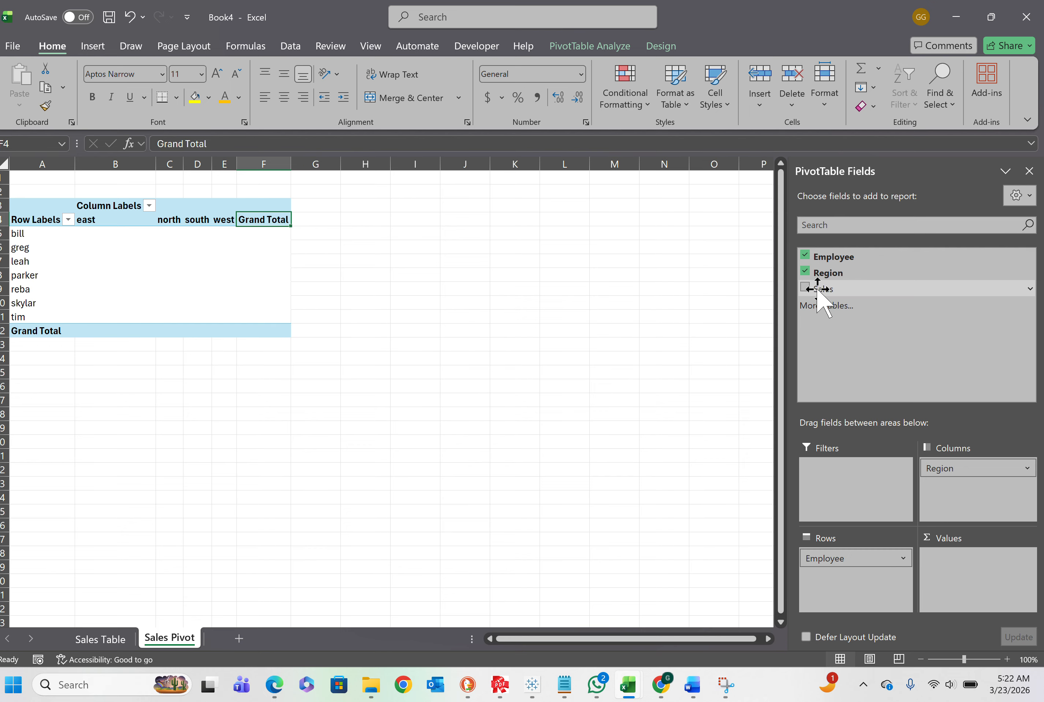
left_click_drag(818, 289, 950, 585)
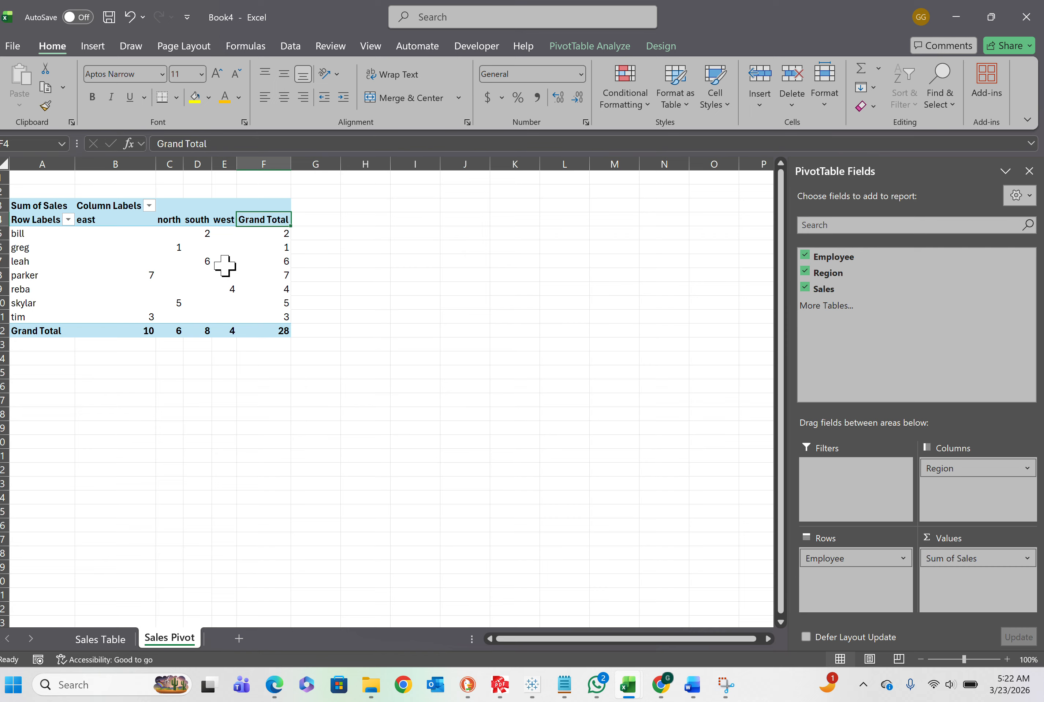
Insert a blank row above the last employee's row in the table on the Sales Table sheet
left_click(98, 641)
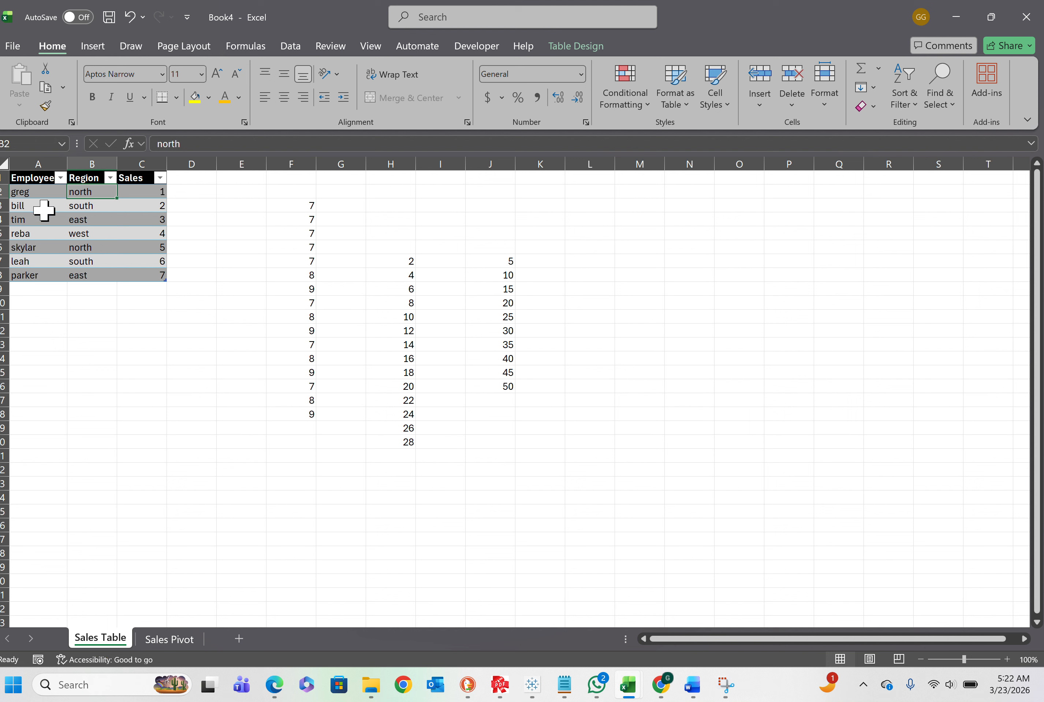
left_click(39, 276)
left_click(2, 276)
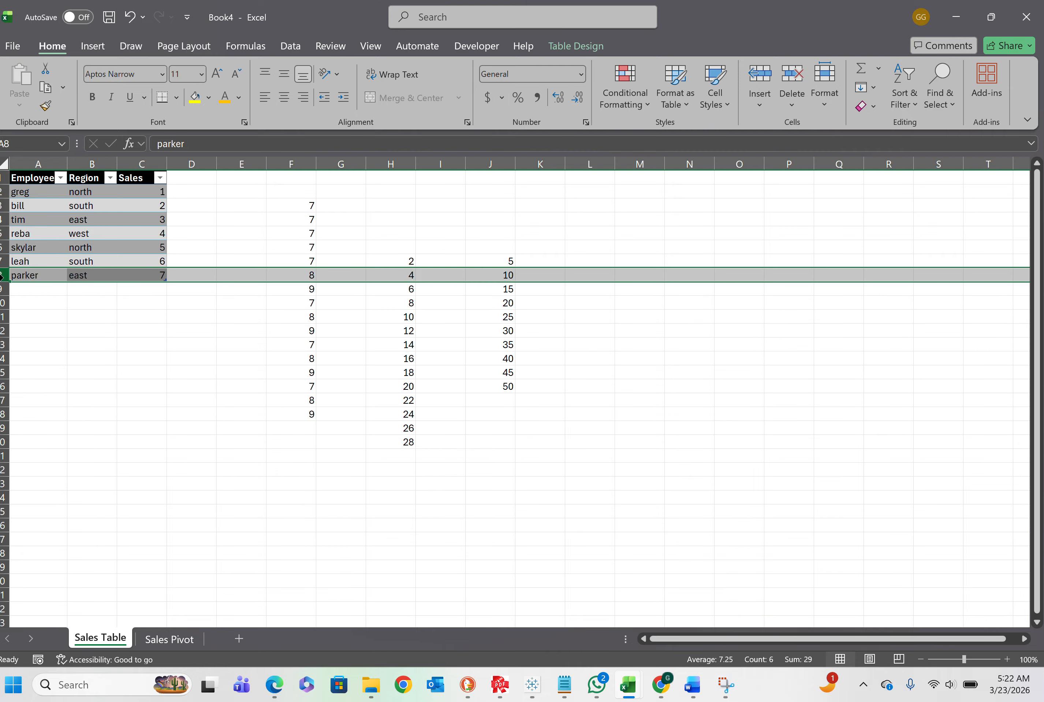
right_click(4, 278)
left_click(47, 436)
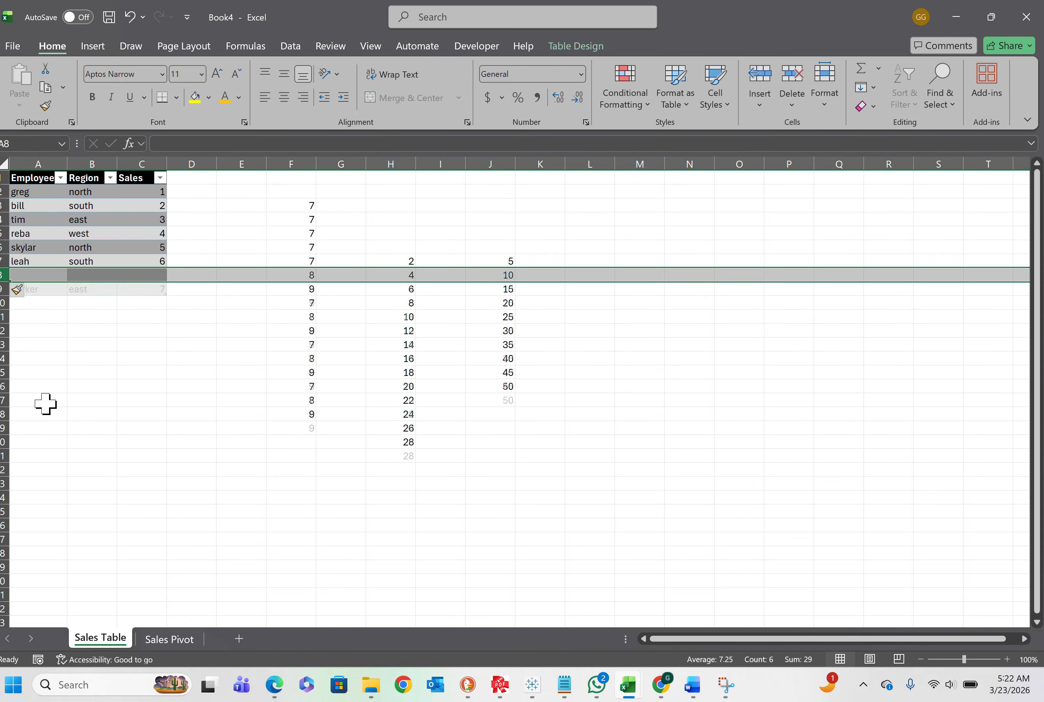
Fill the new row 8 with a repeat entry for the second listed employee, region north and sales 4
left_click(39, 274)
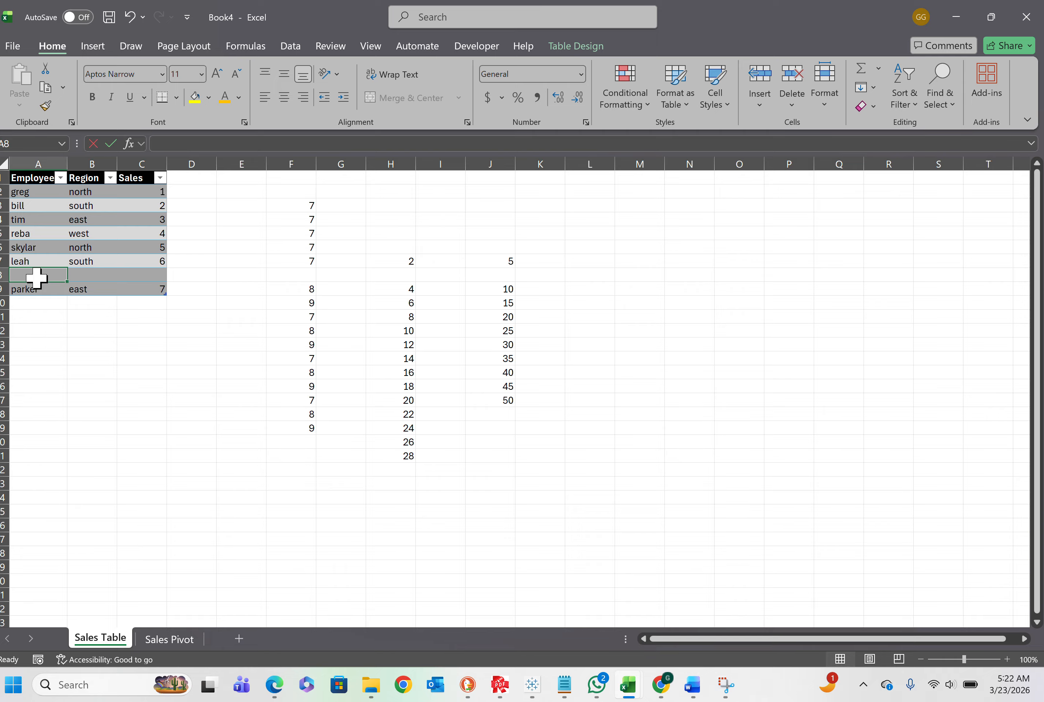
type("bill")
key("Tab")
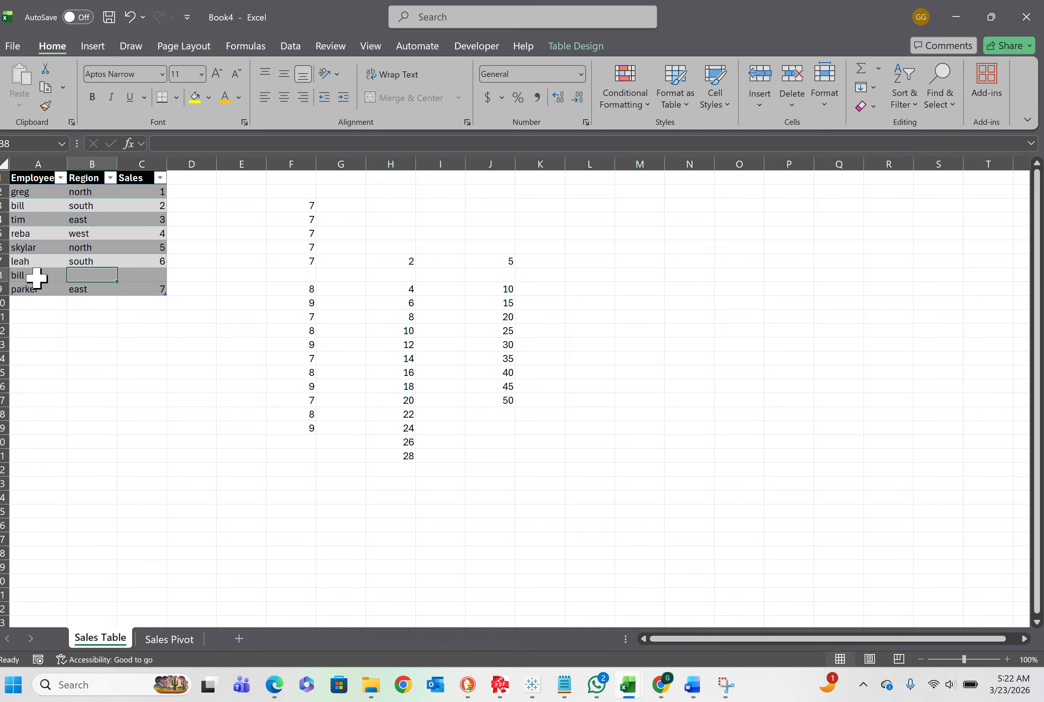
type("north")
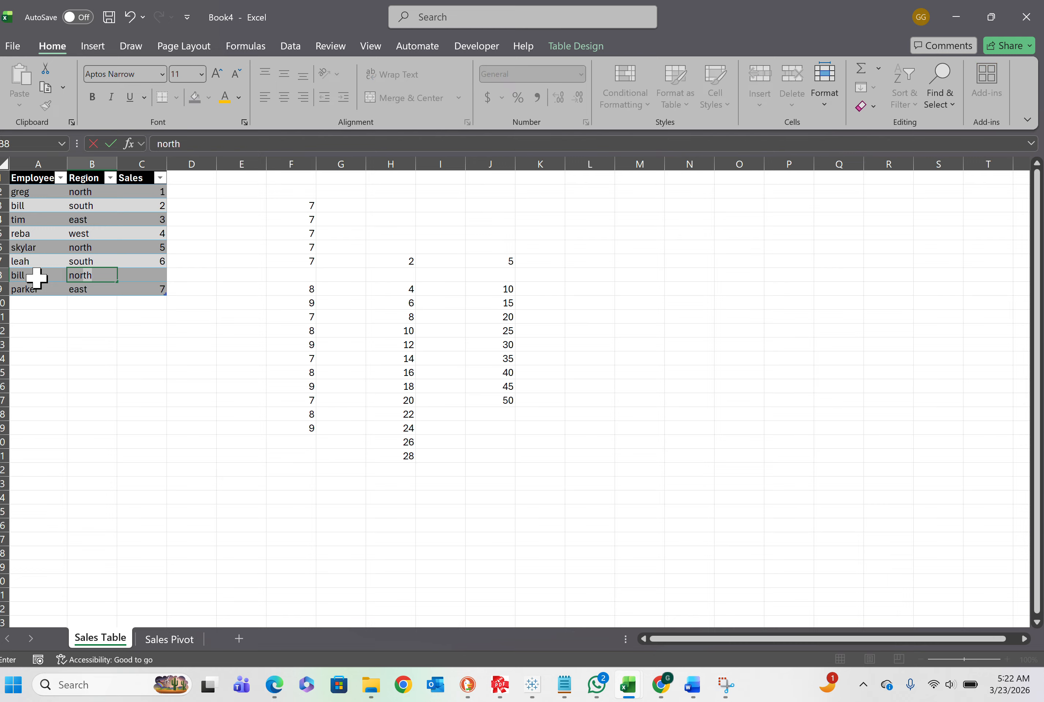
key("Tab")
type("4")
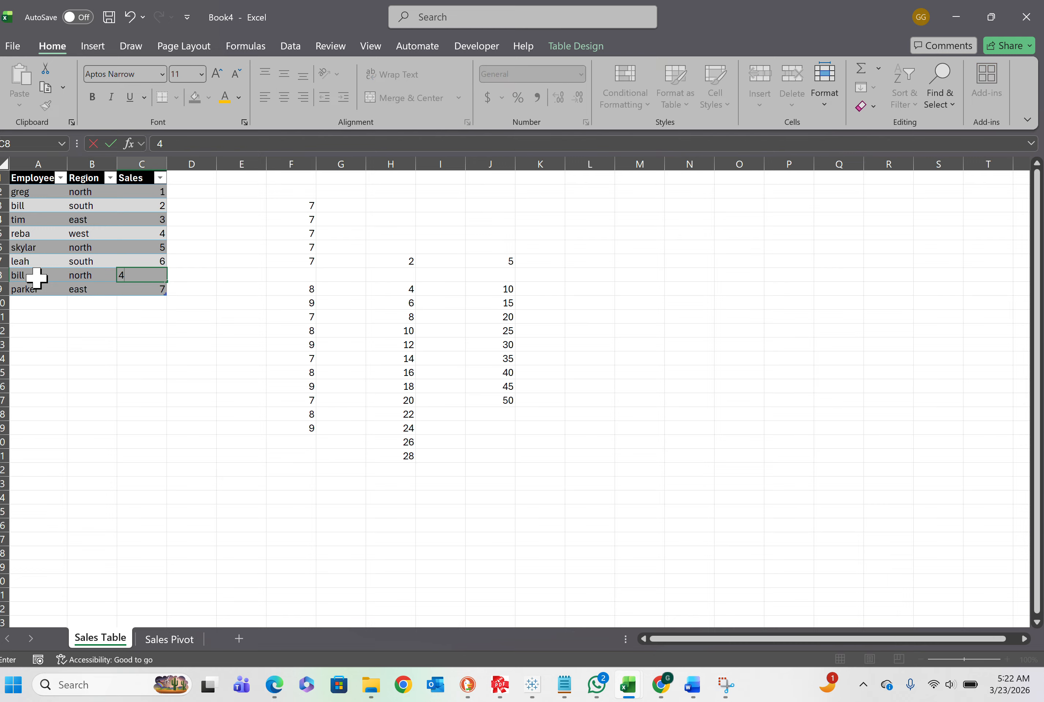
key("Return")
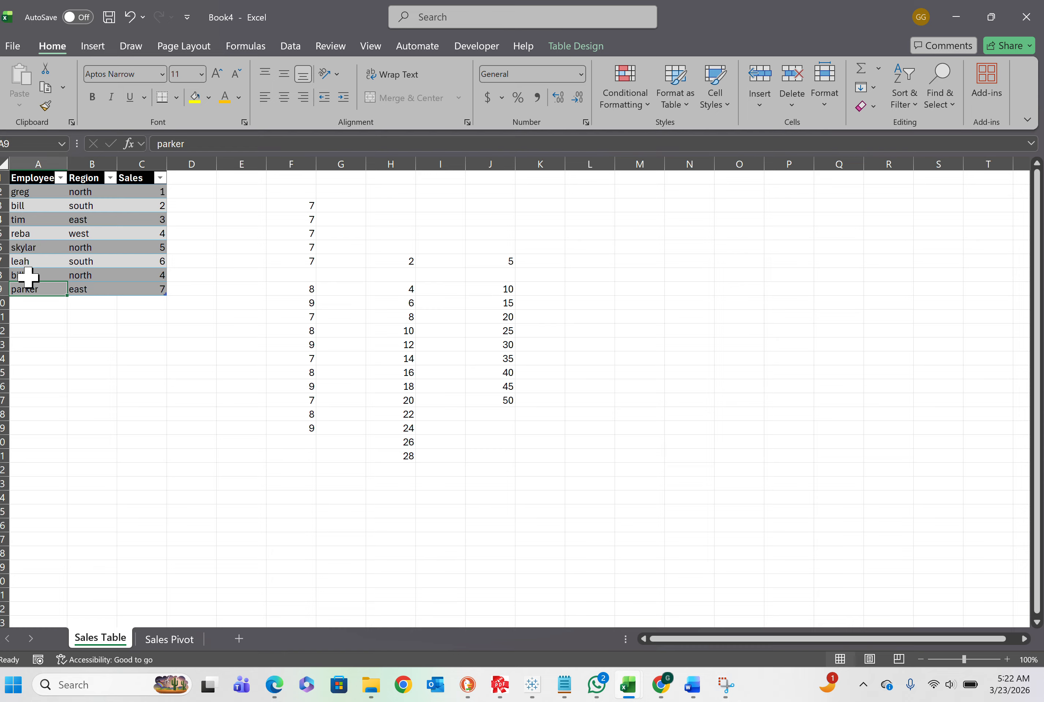
Insert two blank rows at row 9, above the last employee's row in the sales table
left_click(3, 288)
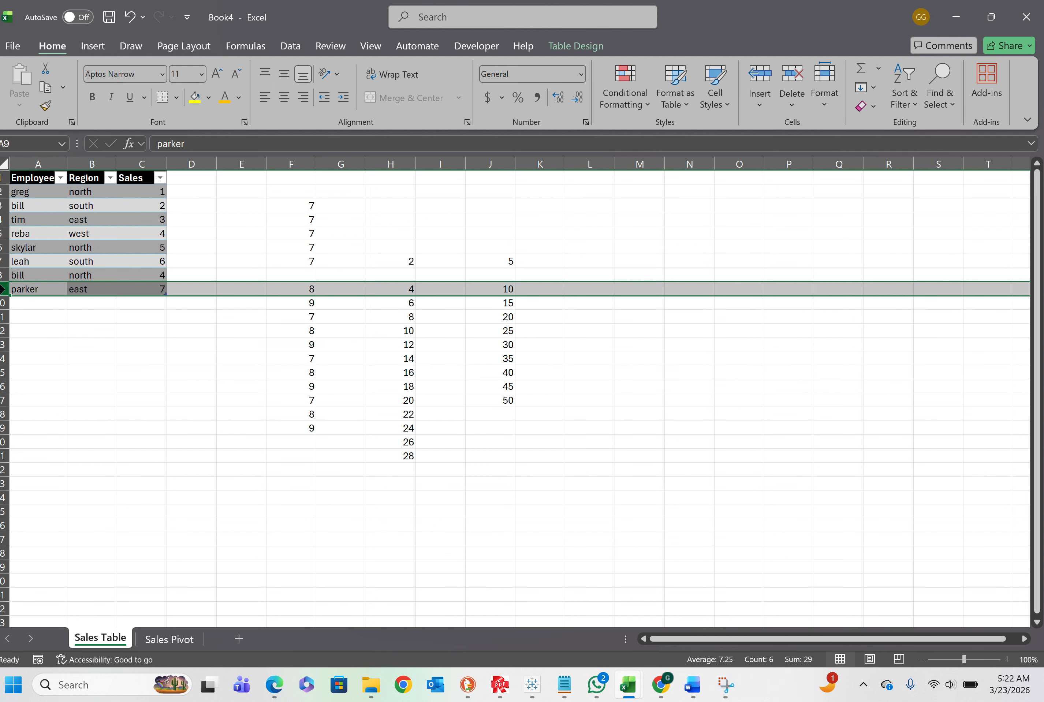
right_click(2, 288)
left_click(47, 427)
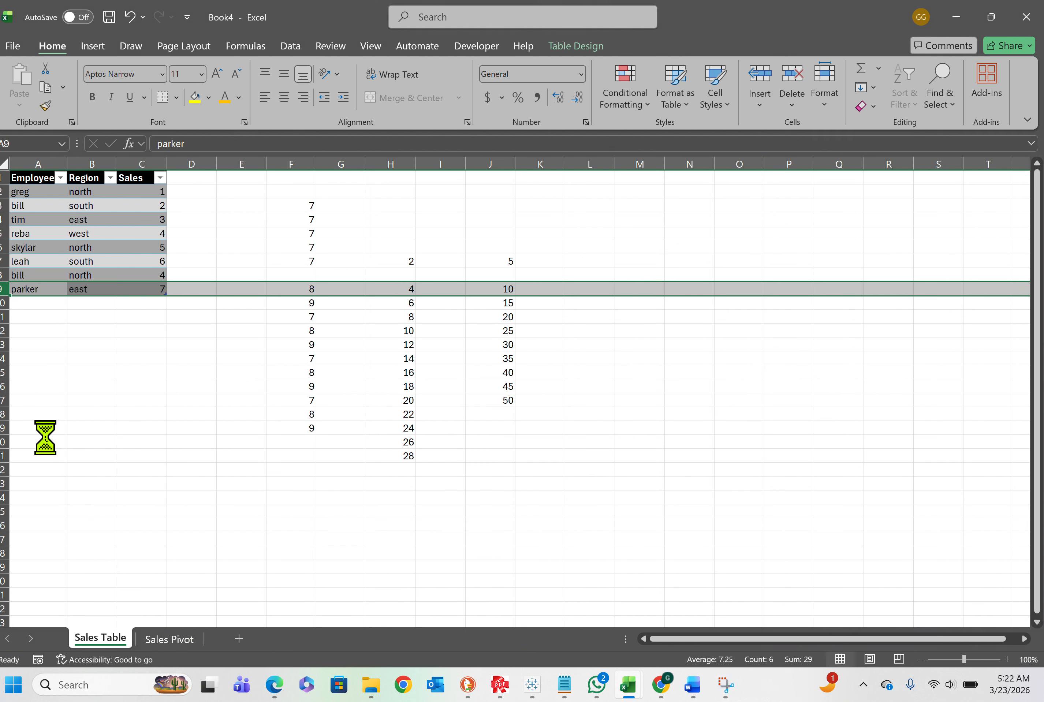
right_click(2, 286)
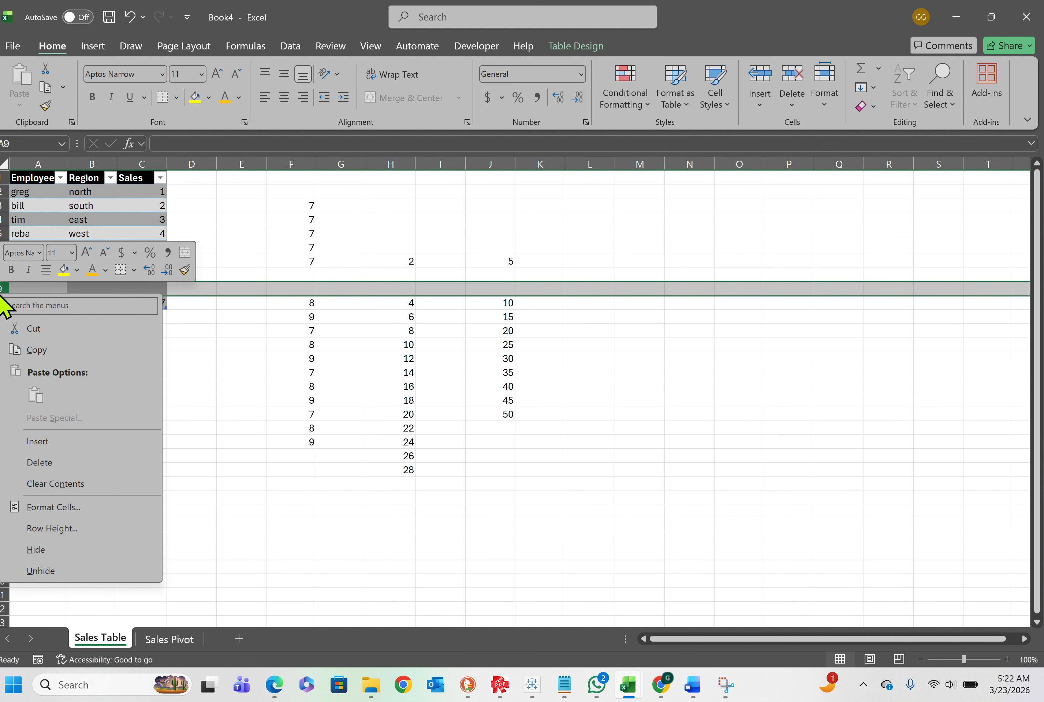
left_click(22, 440)
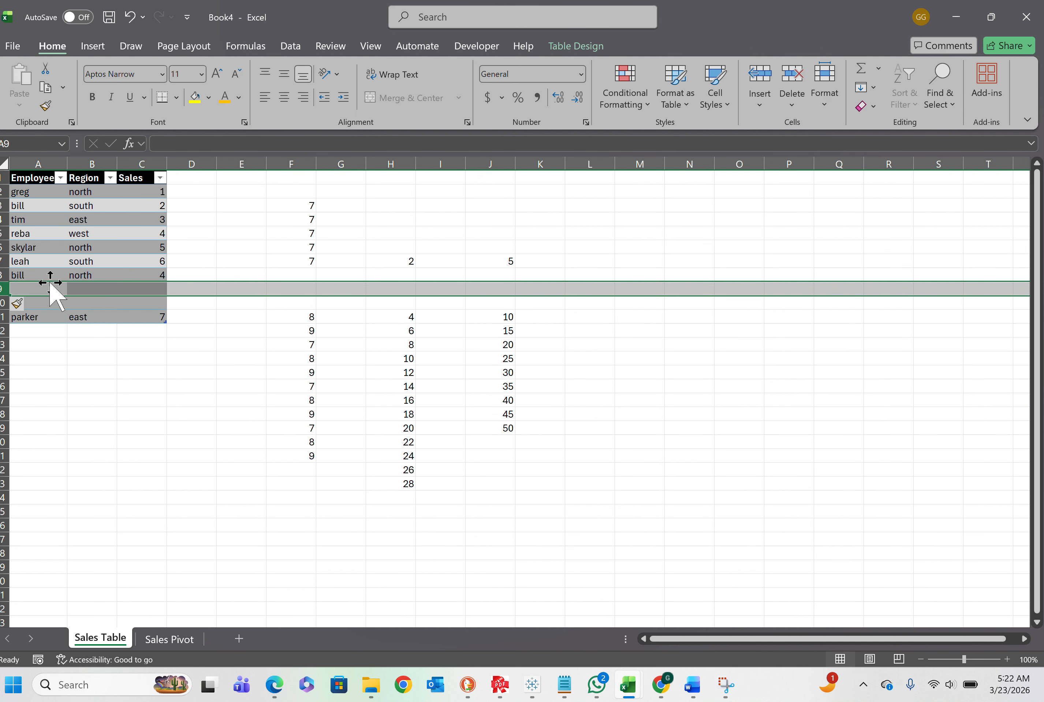
left_click(762, 104)
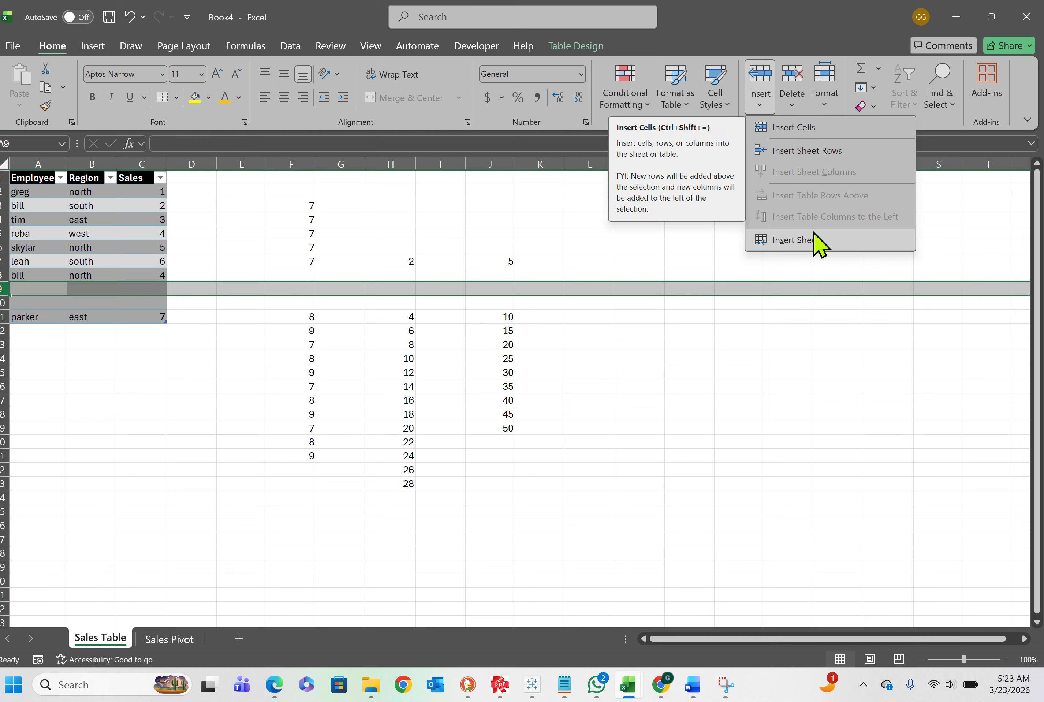
left_click(12, 276)
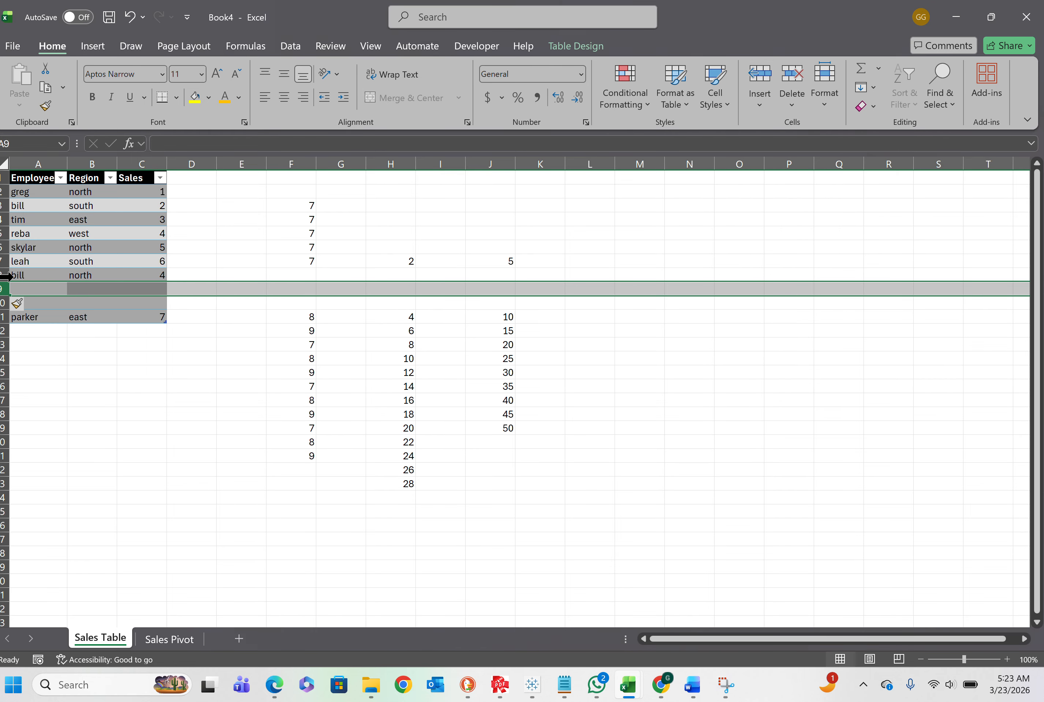
left_click(10, 277)
left_click(32, 289)
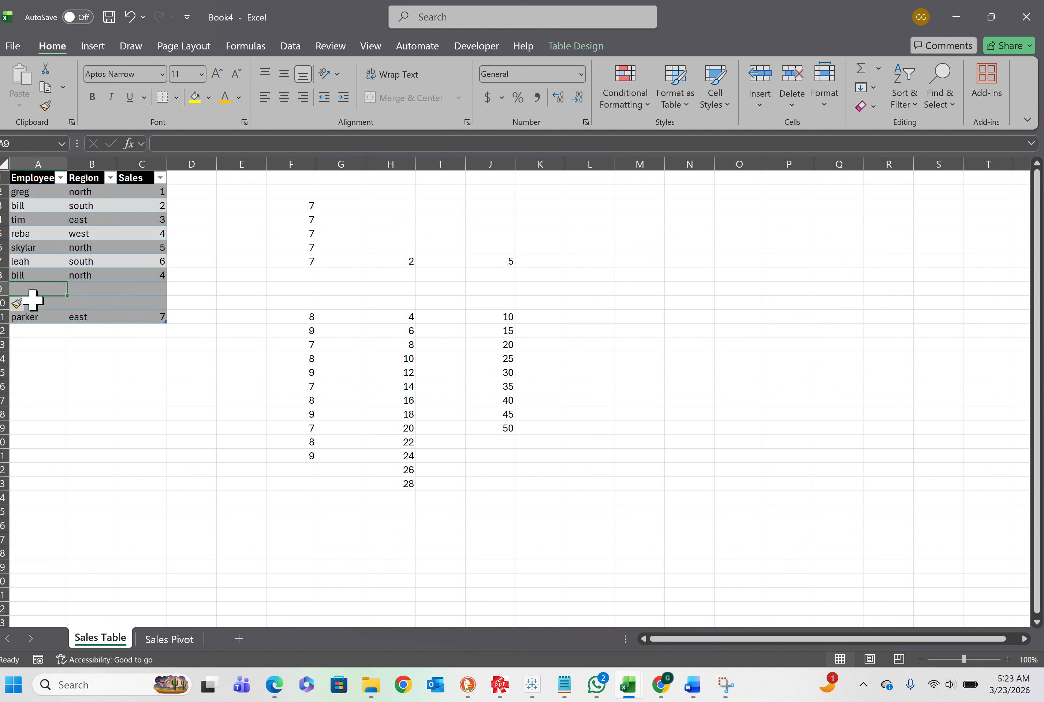
left_click(47, 343)
left_click(40, 307)
left_click(37, 291)
left_click(37, 307)
Try to clear the formatting of the inserted blank row 9 in the sales table
left_click(21, 305)
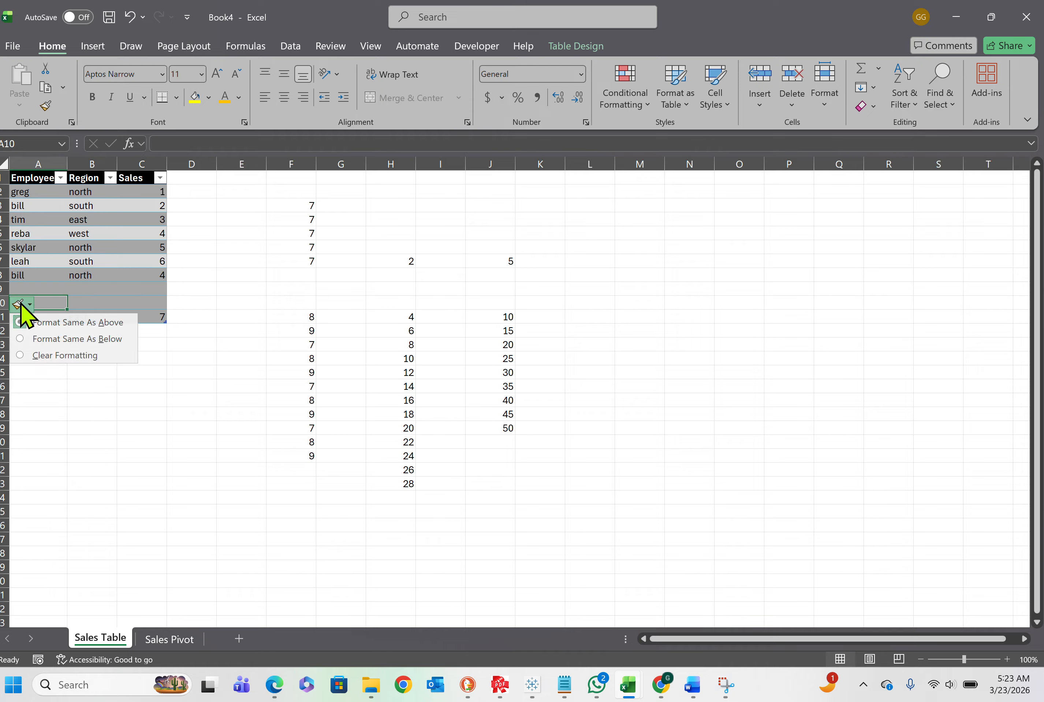
left_click(34, 361)
left_click(47, 370)
left_click(39, 306)
left_click(41, 331)
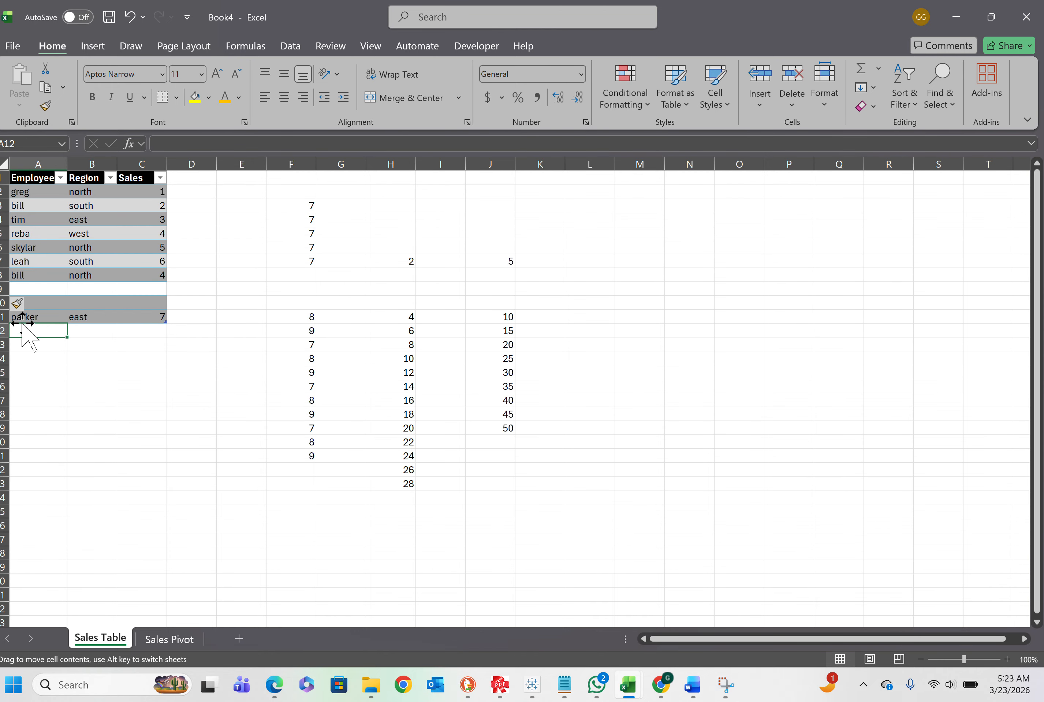
left_click(13, 317)
left_click(24, 305)
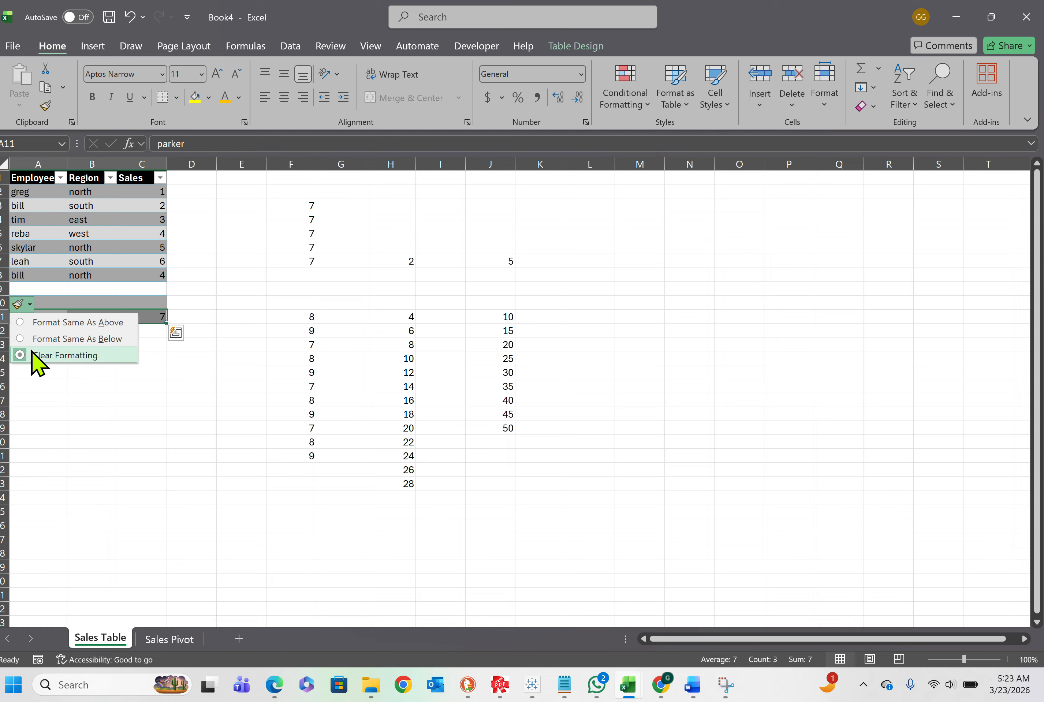
left_click(31, 355)
left_click(43, 319)
left_click(33, 302)
left_click(25, 309)
left_click(30, 343)
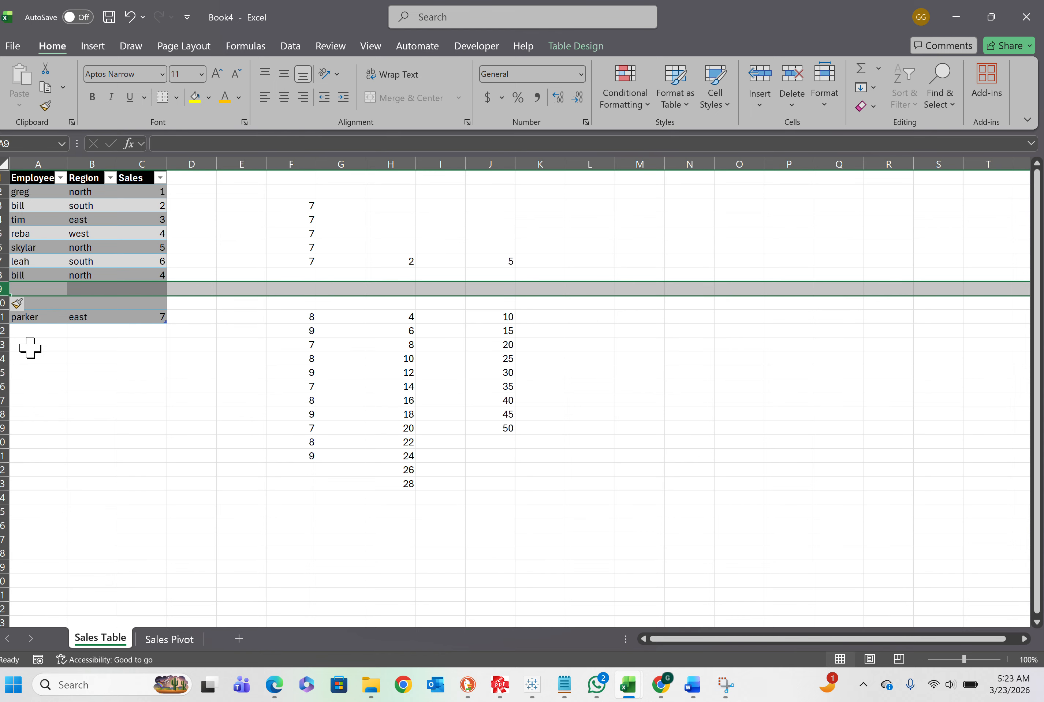
Reapply the black-header banded style to the whole sales table with Apply and Clear Formatting
left_click_drag(27, 177, 149, 317)
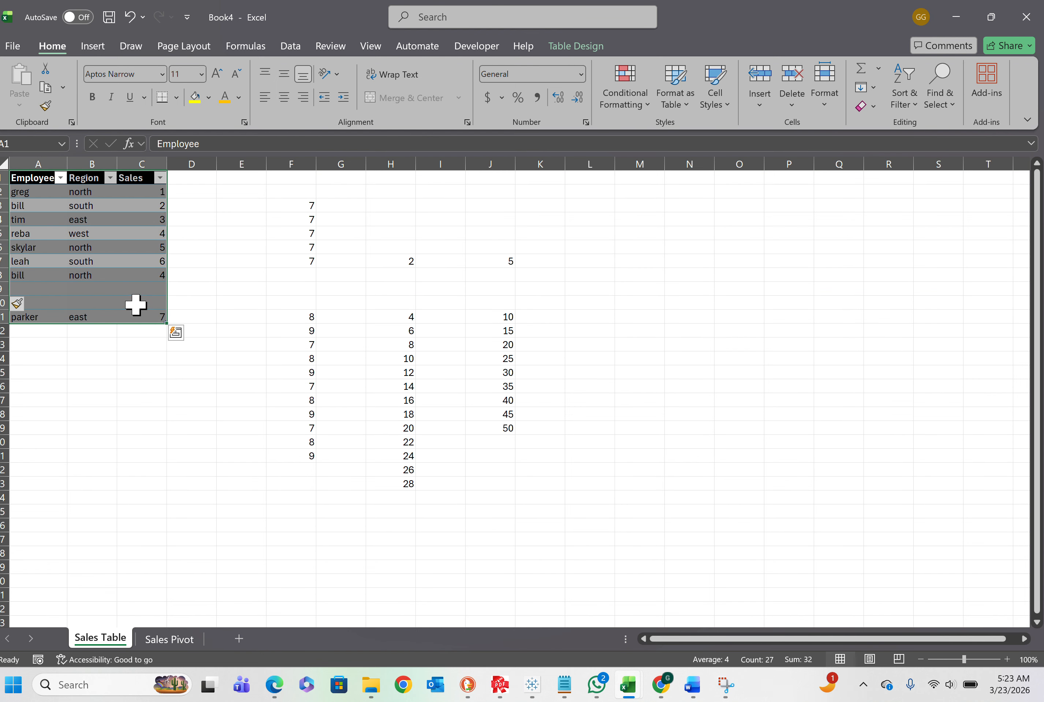
right_click(136, 305)
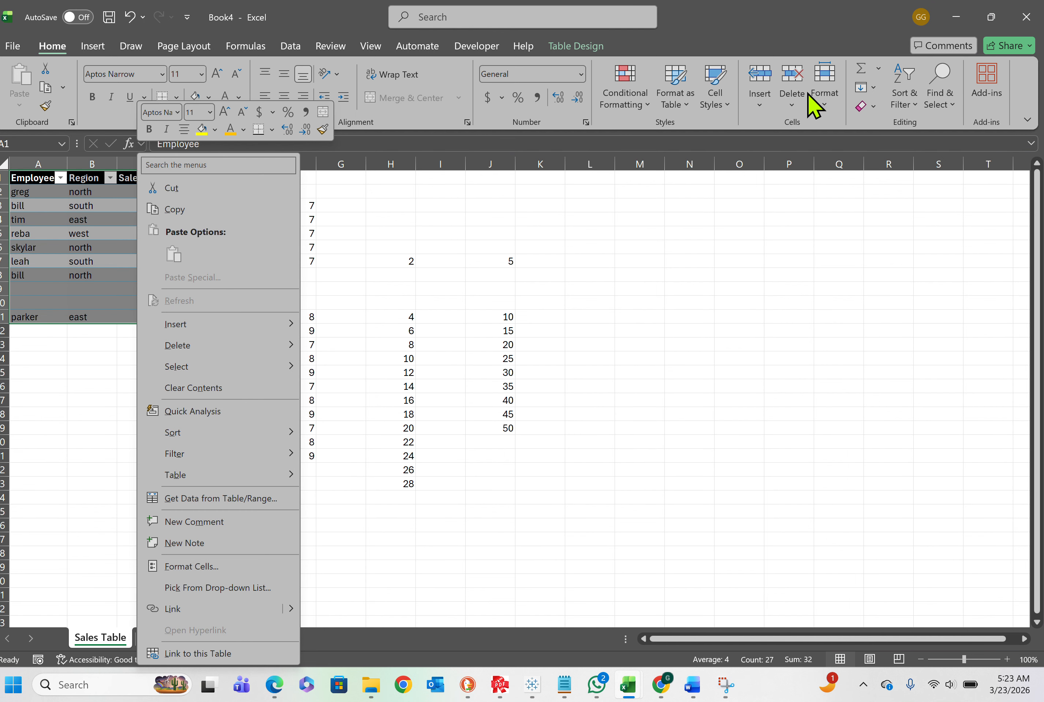
left_click(573, 47)
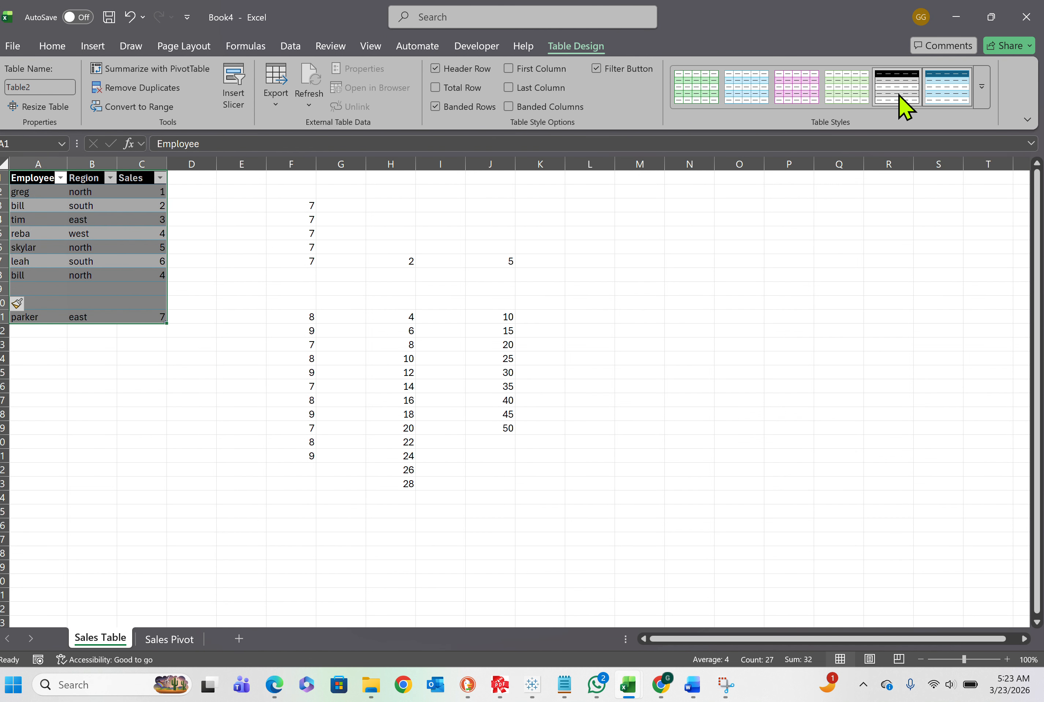
right_click(903, 108)
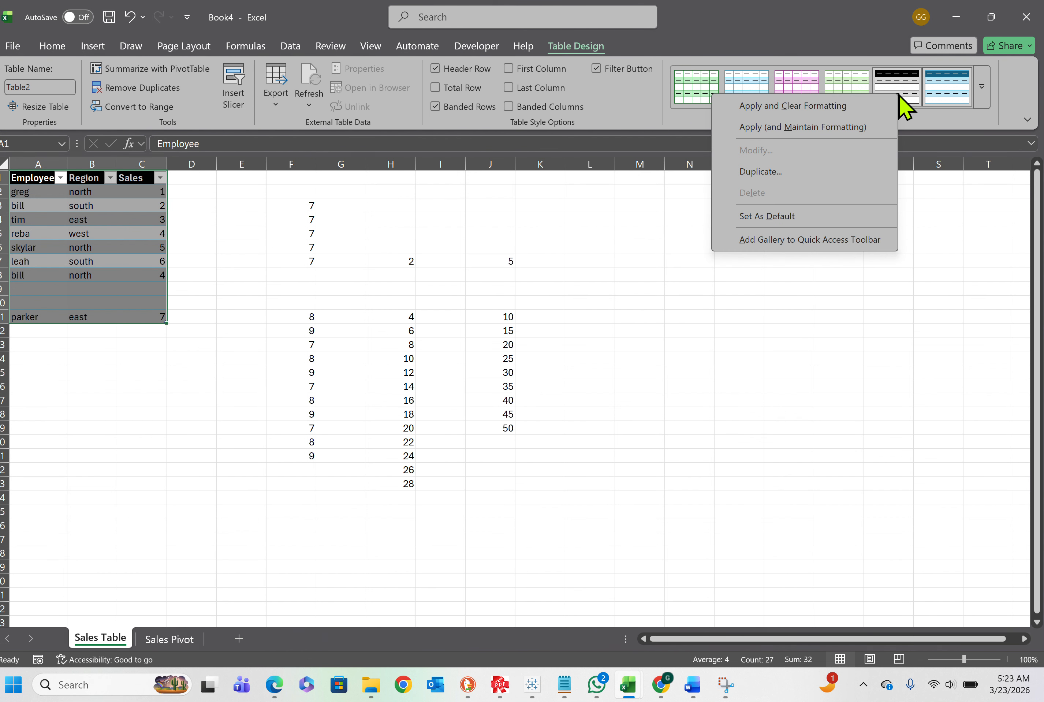
left_click(775, 114)
left_click(121, 270)
Fill row 9 of the sales table with another entry for the second listed employee, region east and sales 5
left_click(34, 289)
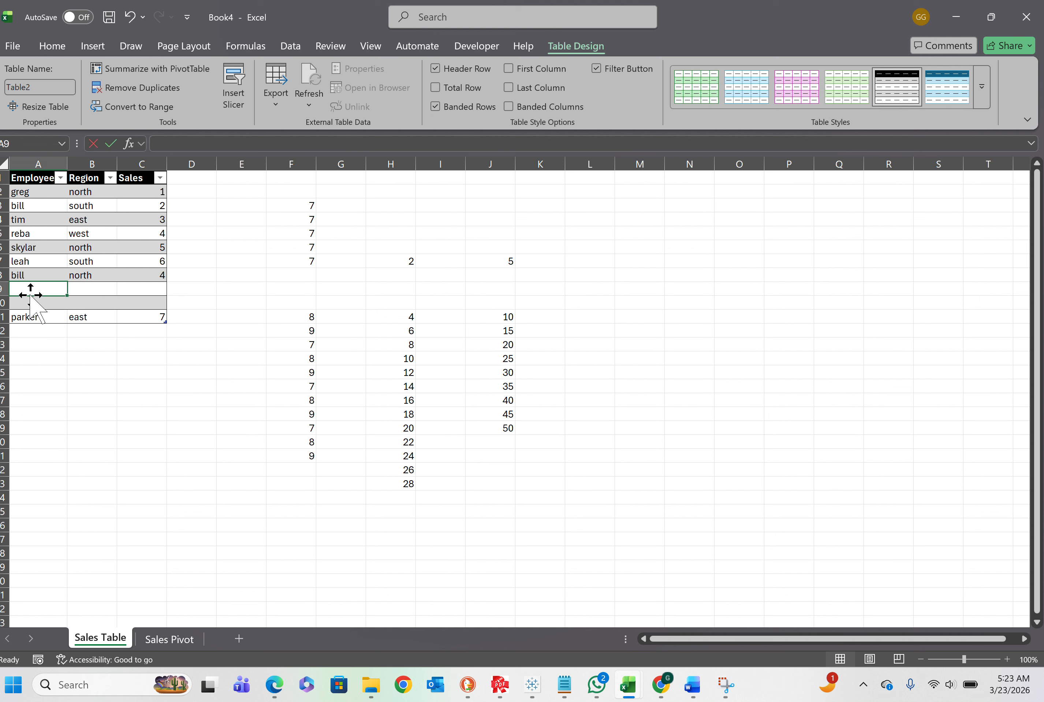
type("bill")
key("Tab")
type("e")
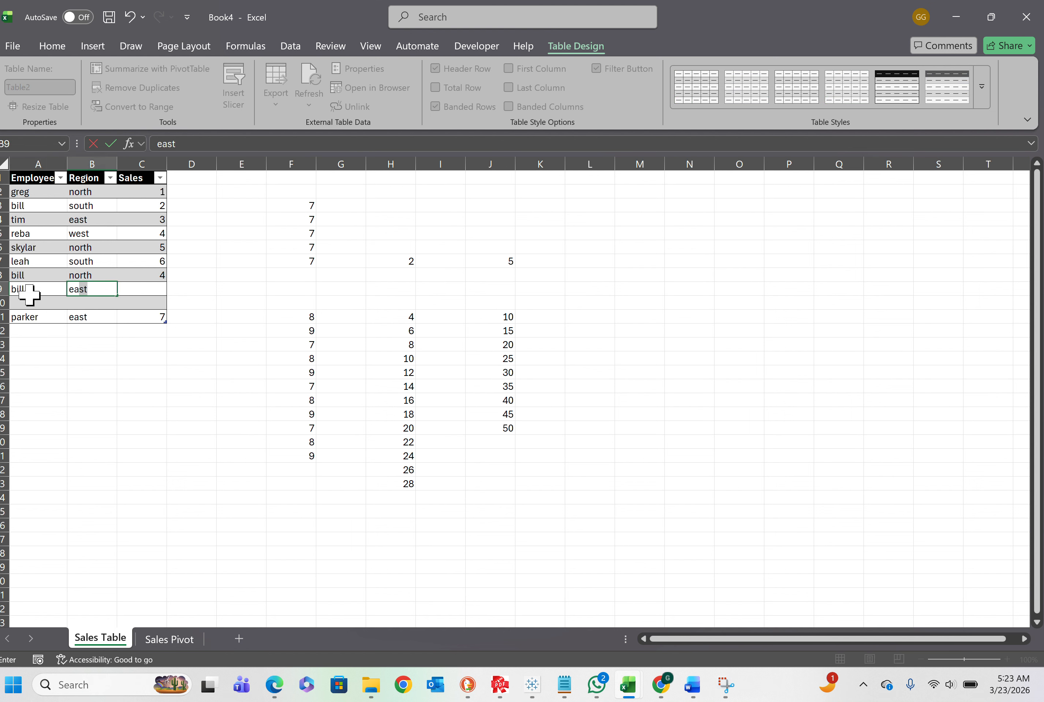
key("Tab")
type("5")
key("Return")
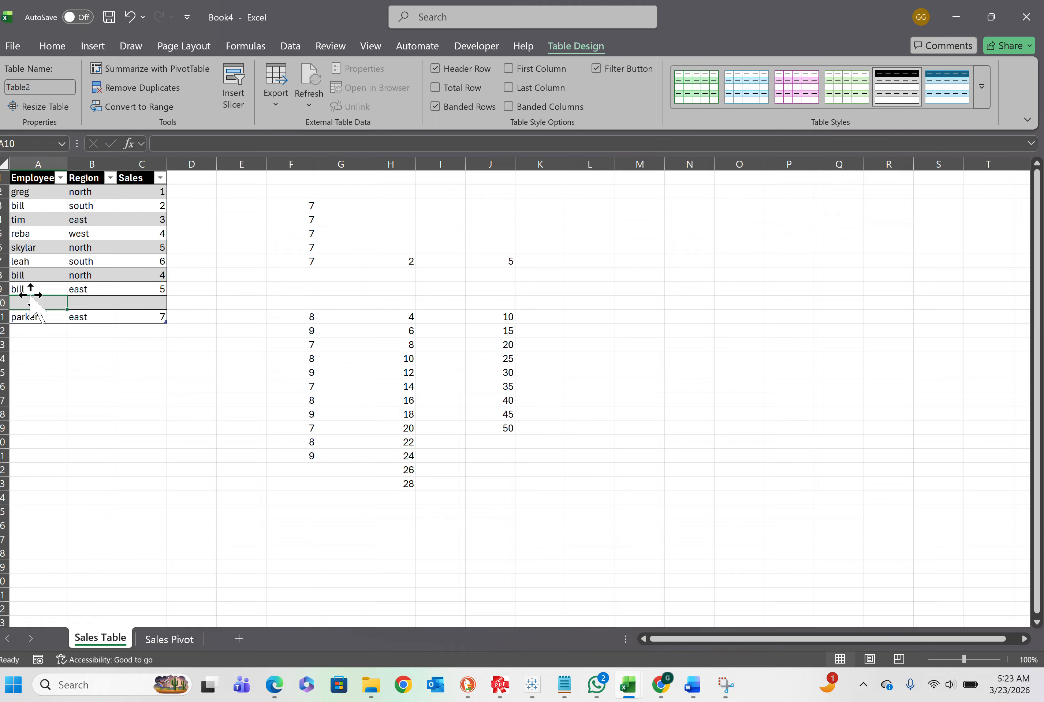
Fill row 10 with a repeat entry for the fifth listed employee, region west and sales 6
type("skylar")
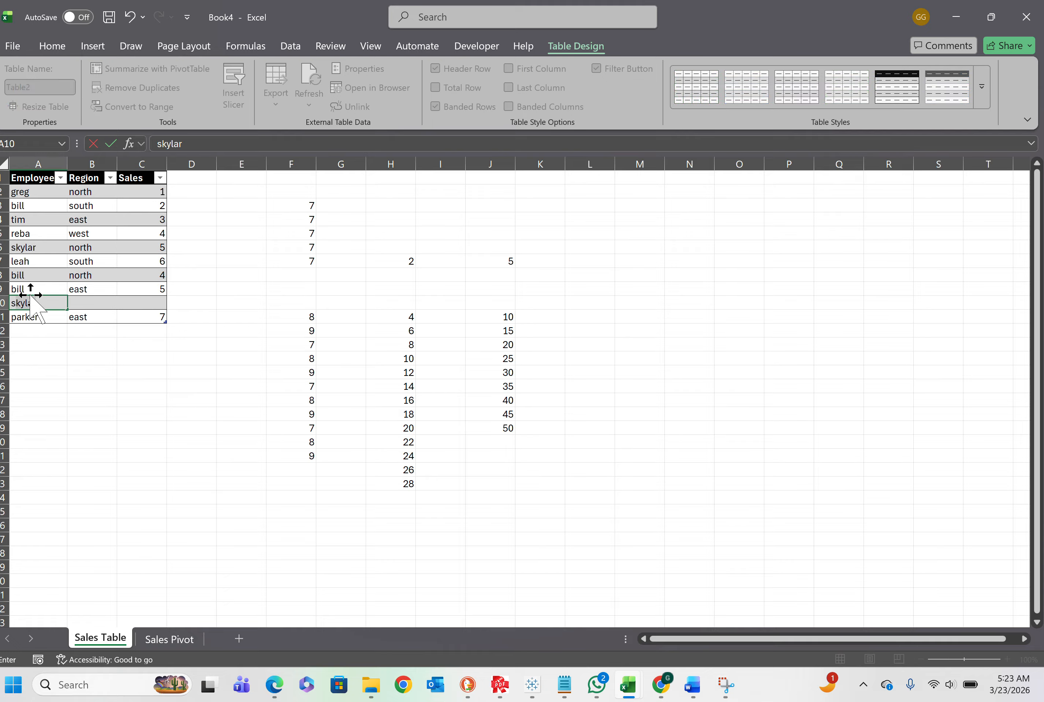
key("Tab")
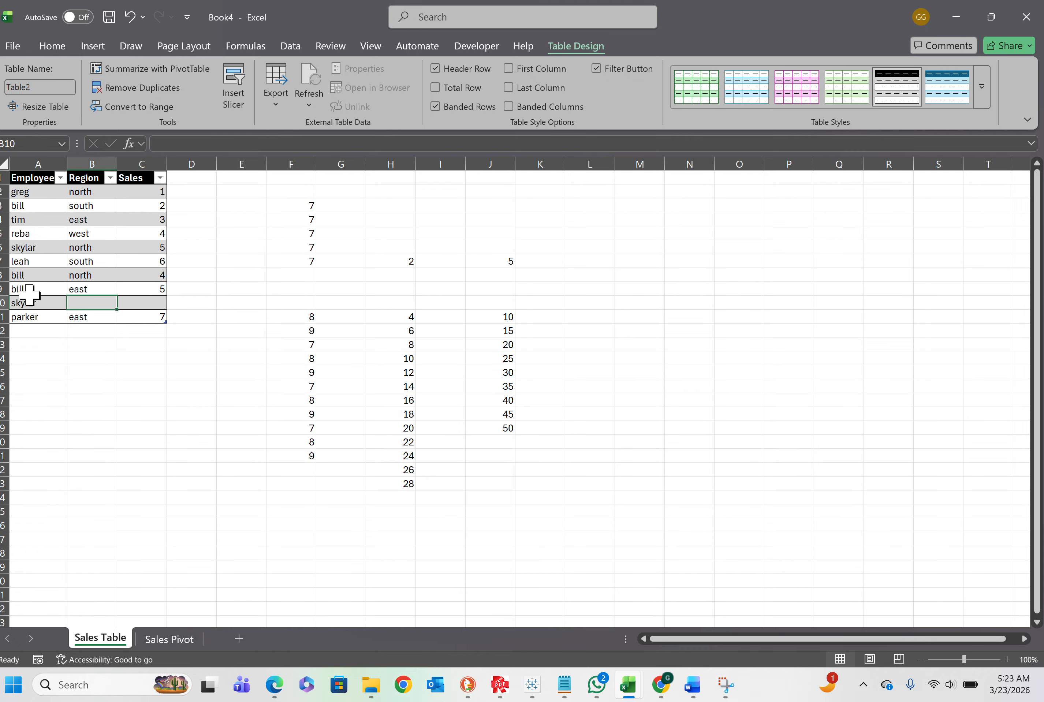
type("west")
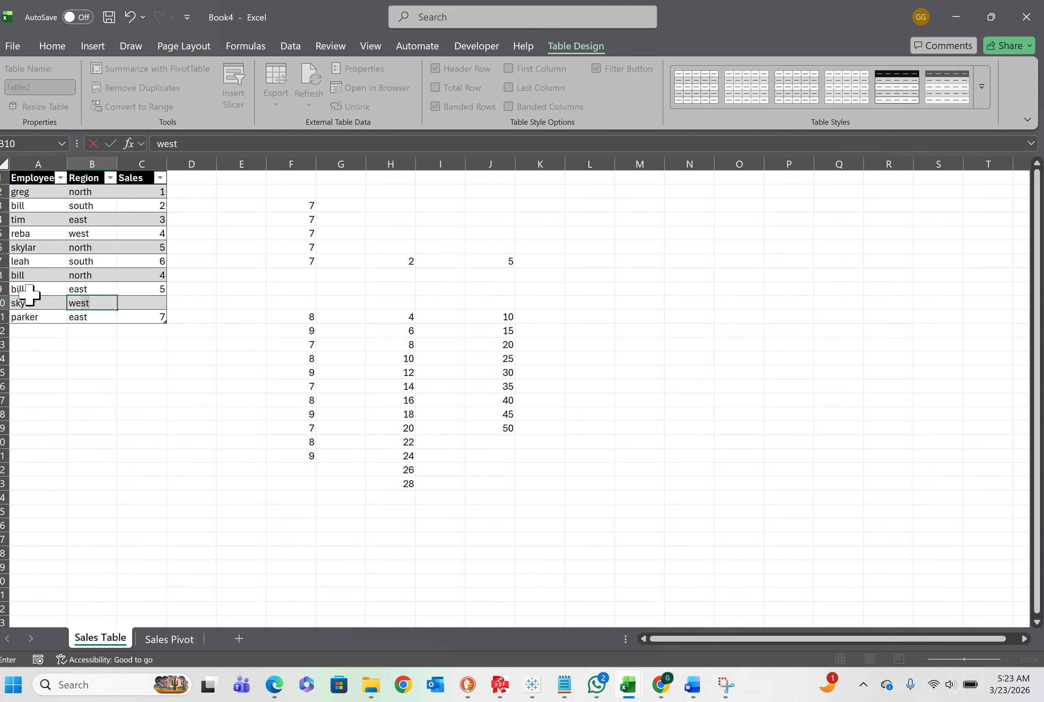
key("Tab")
type("6")
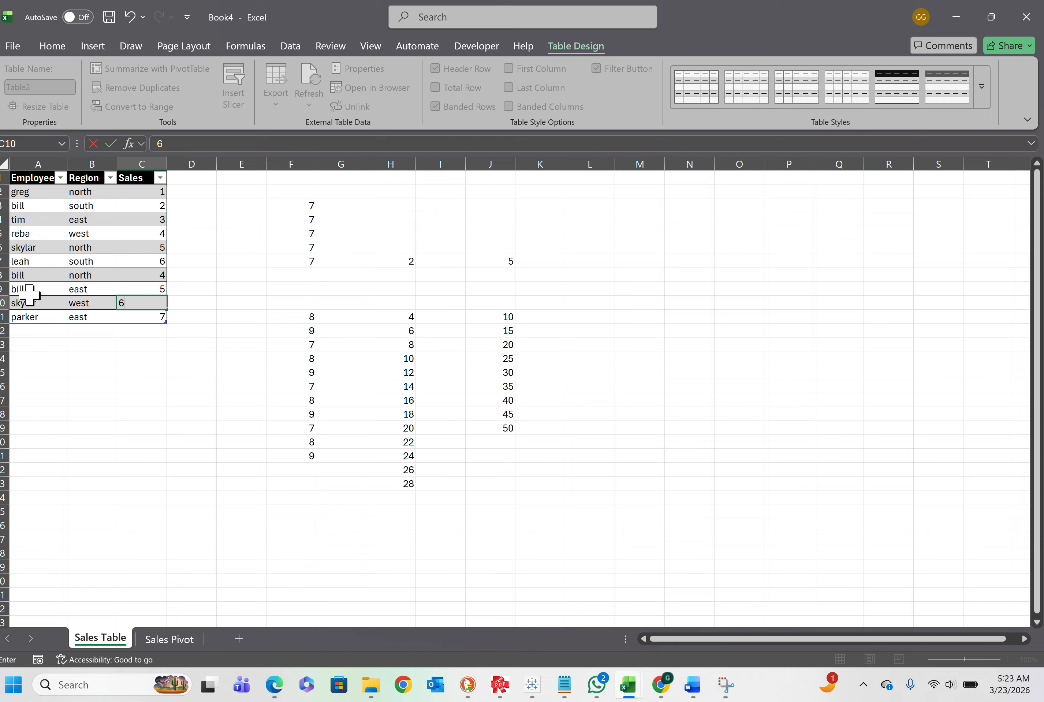
key("Return")
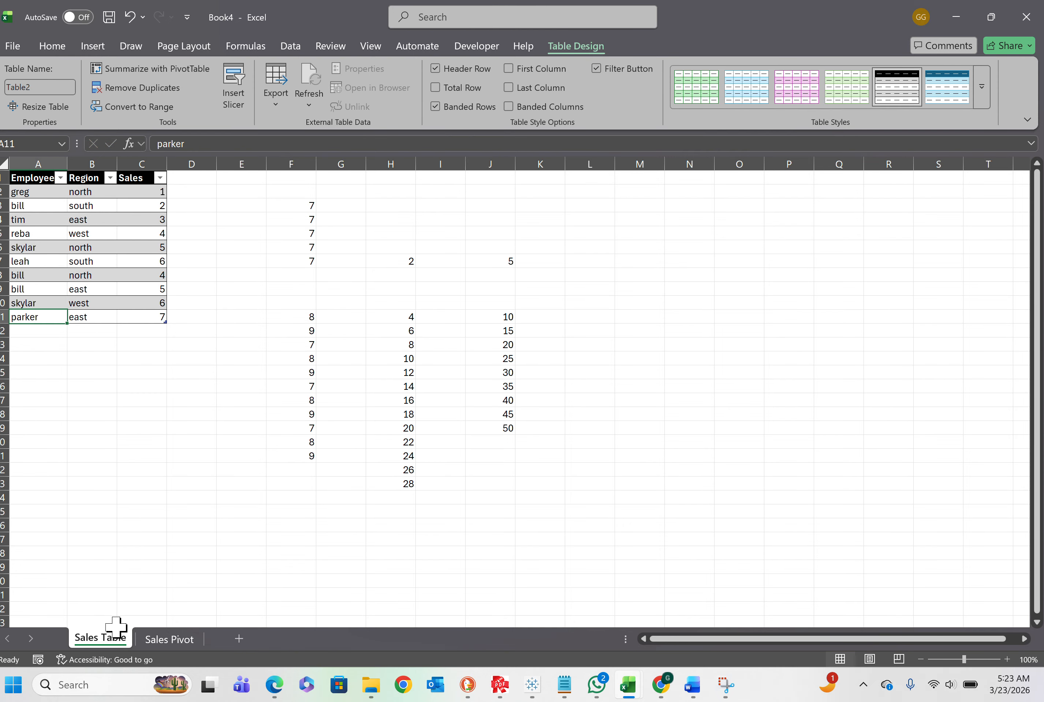
Refresh the PivotTable on the Sales Pivot sheet to include the added sales rows
left_click(155, 640)
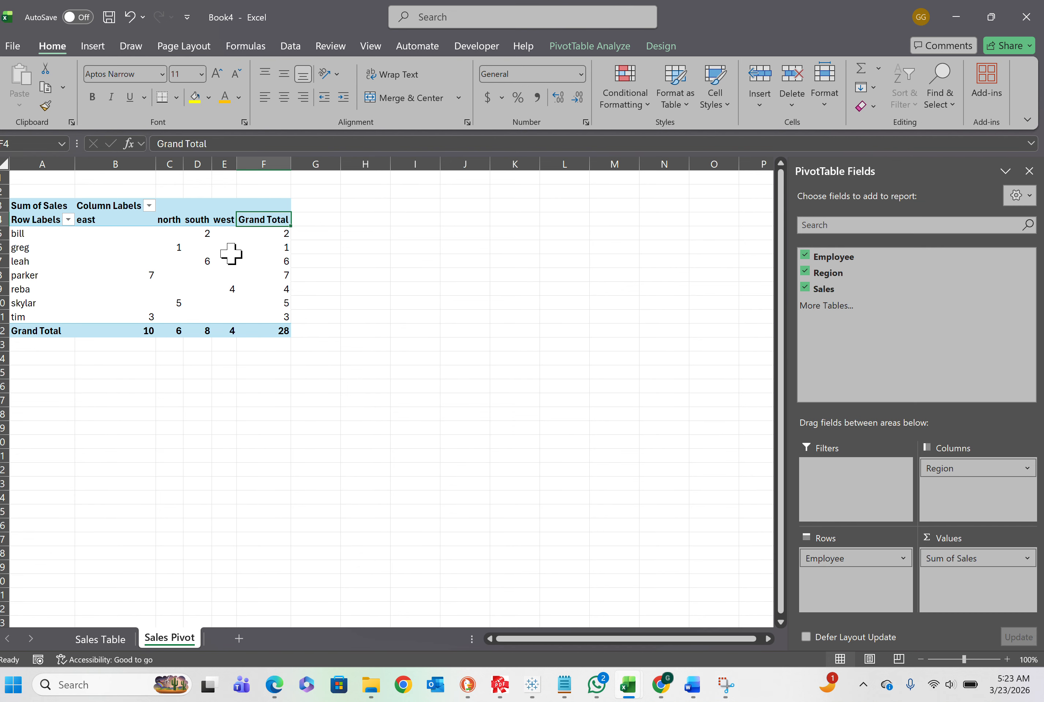
left_click(652, 46)
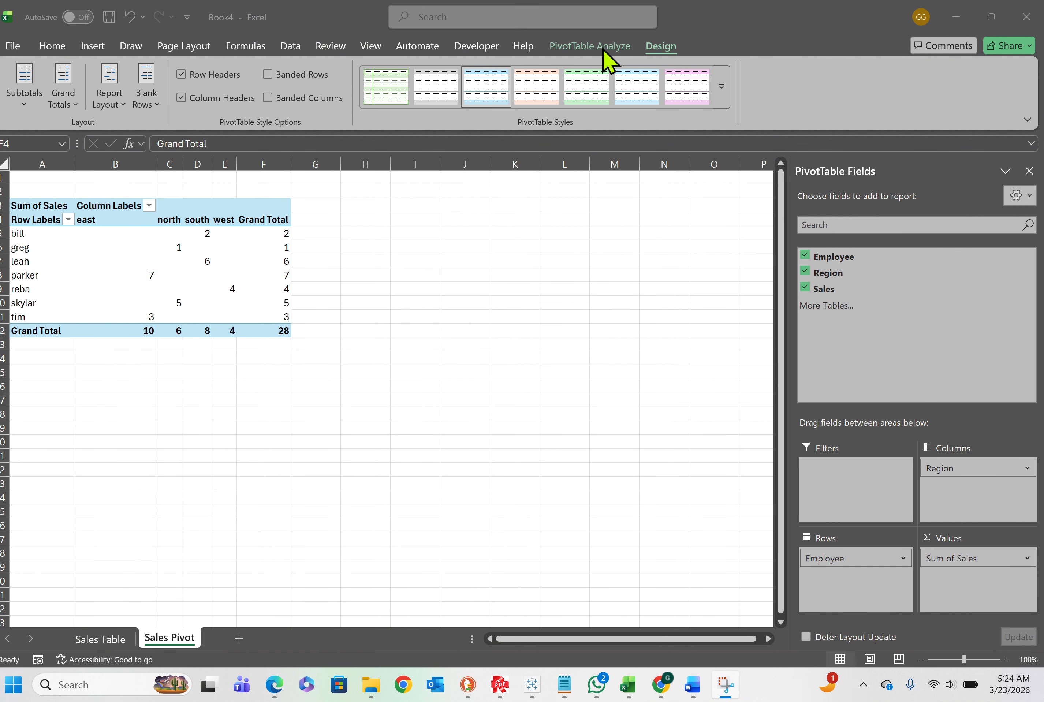
left_click(623, 49)
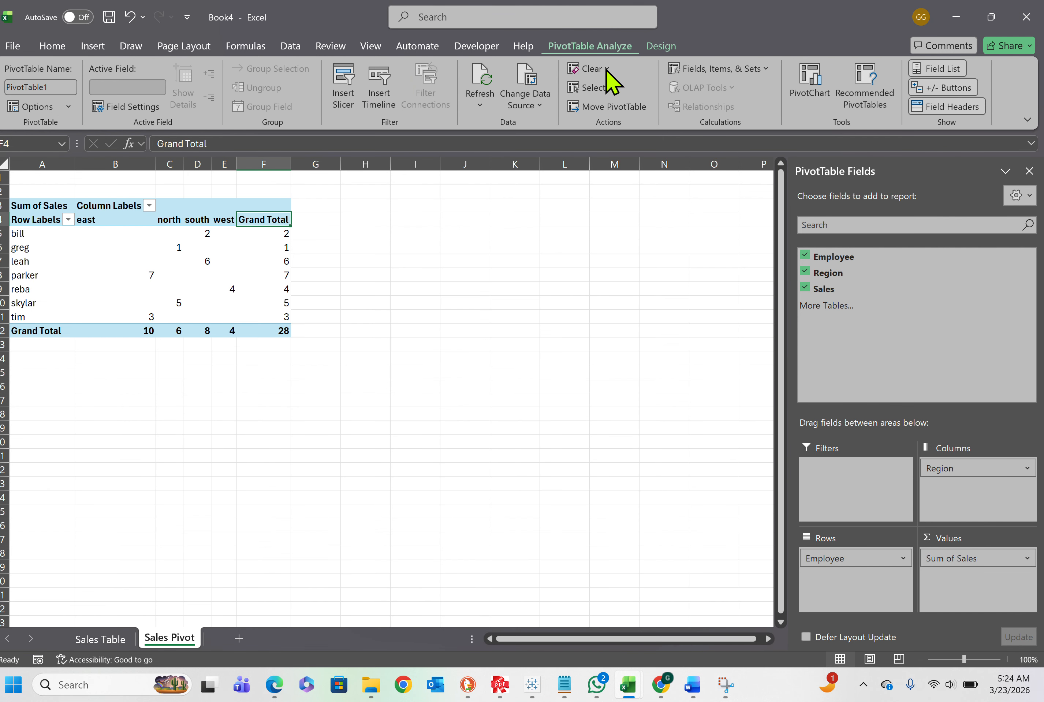
left_click(491, 86)
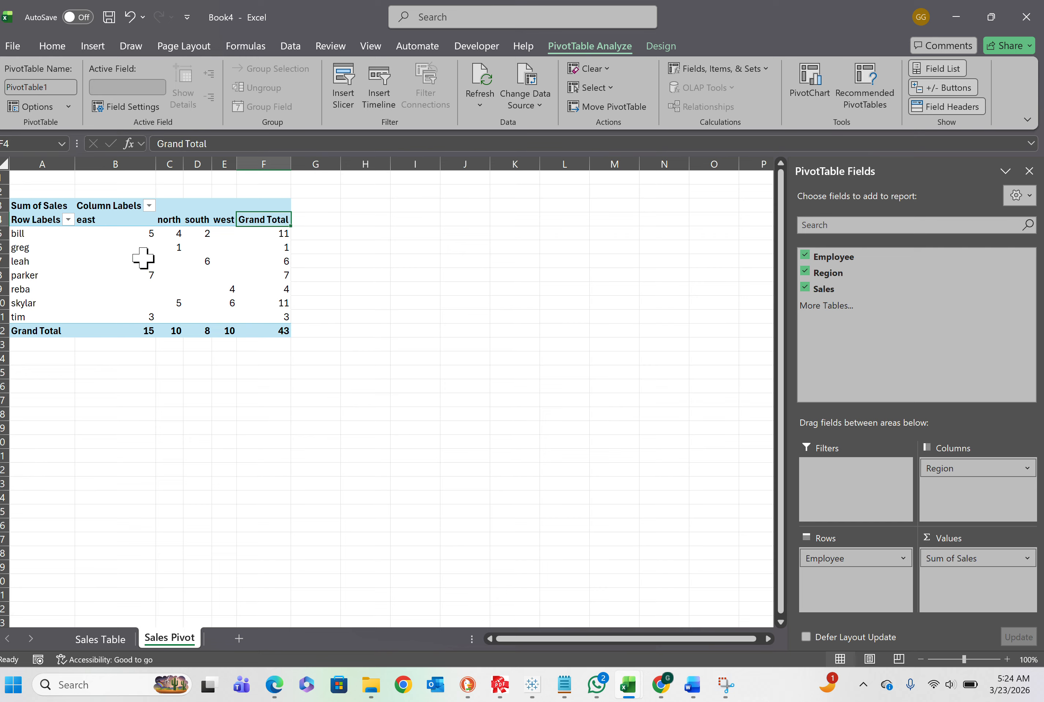
Start a PivotChart from the sales PivotTable and preview the Stacked Column and 3-D column types
left_click(66, 248)
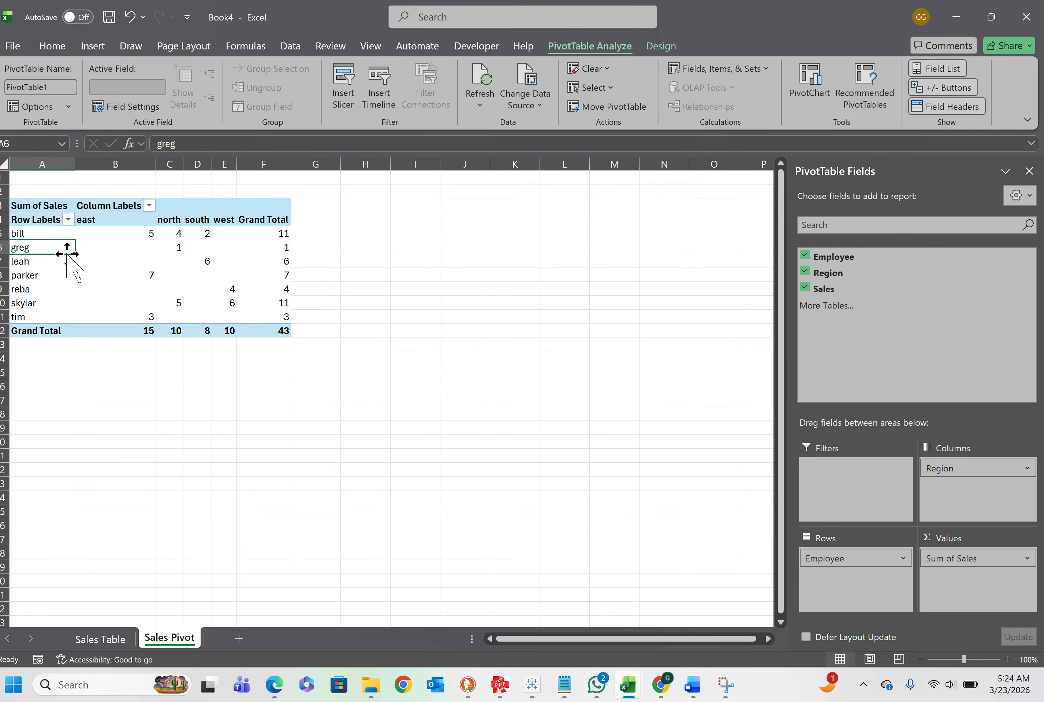
left_click(809, 86)
mouse_move(476, 309)
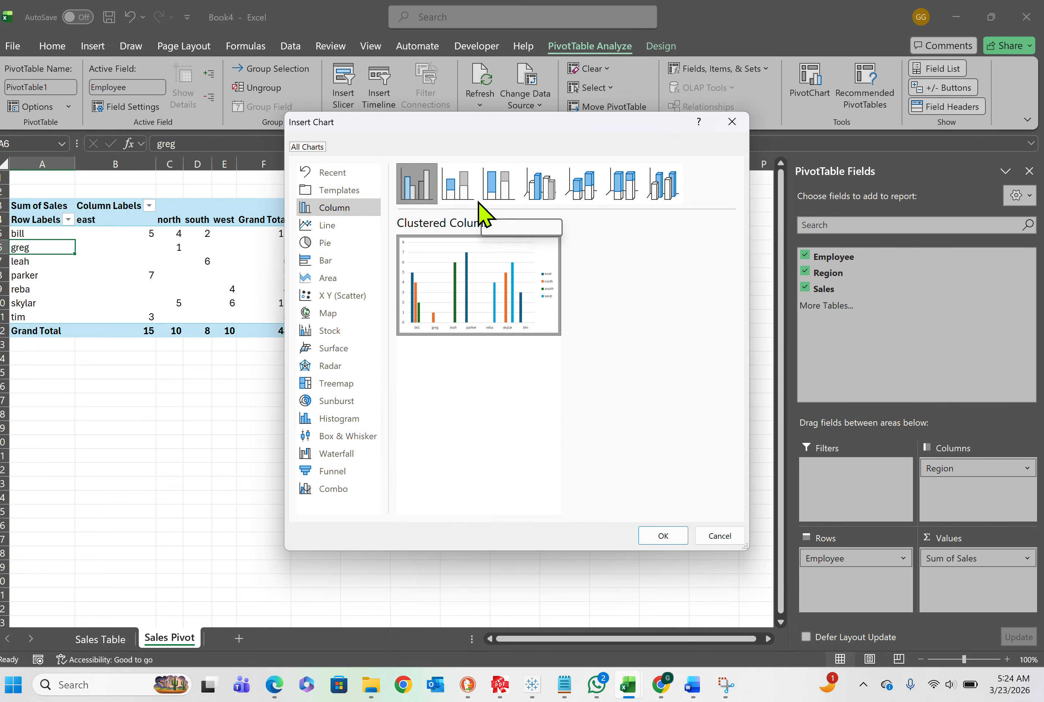
left_click(471, 193)
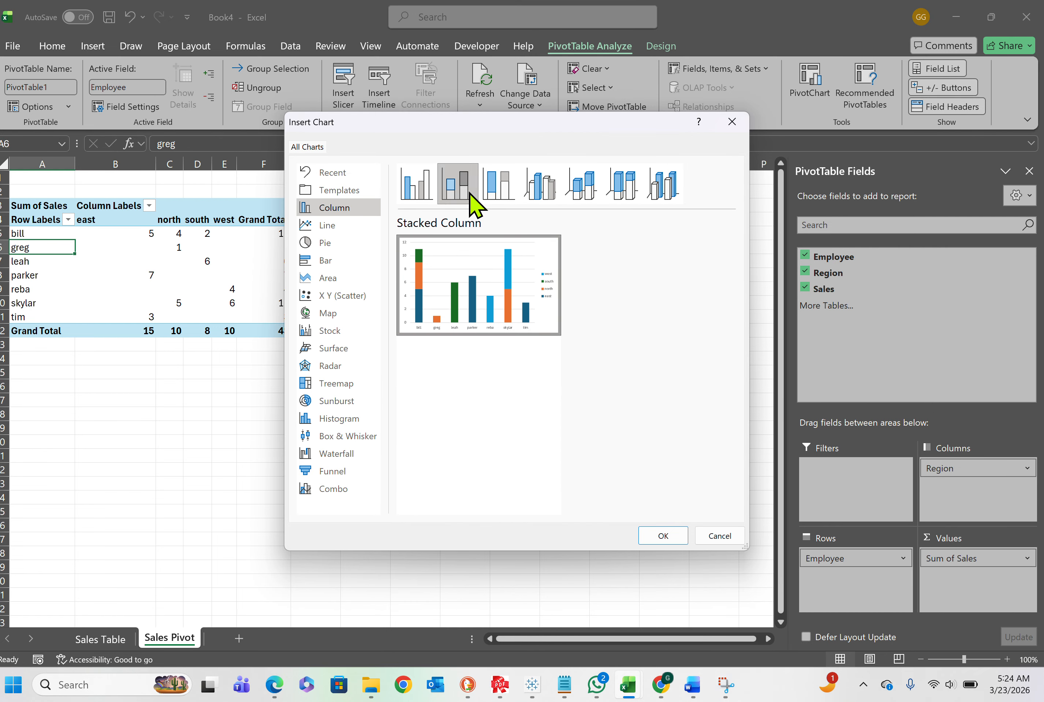
left_click(541, 194)
Preview the Line chart variants for the PivotChart, including stacked, 100% stacked and marker versions
left_click(346, 226)
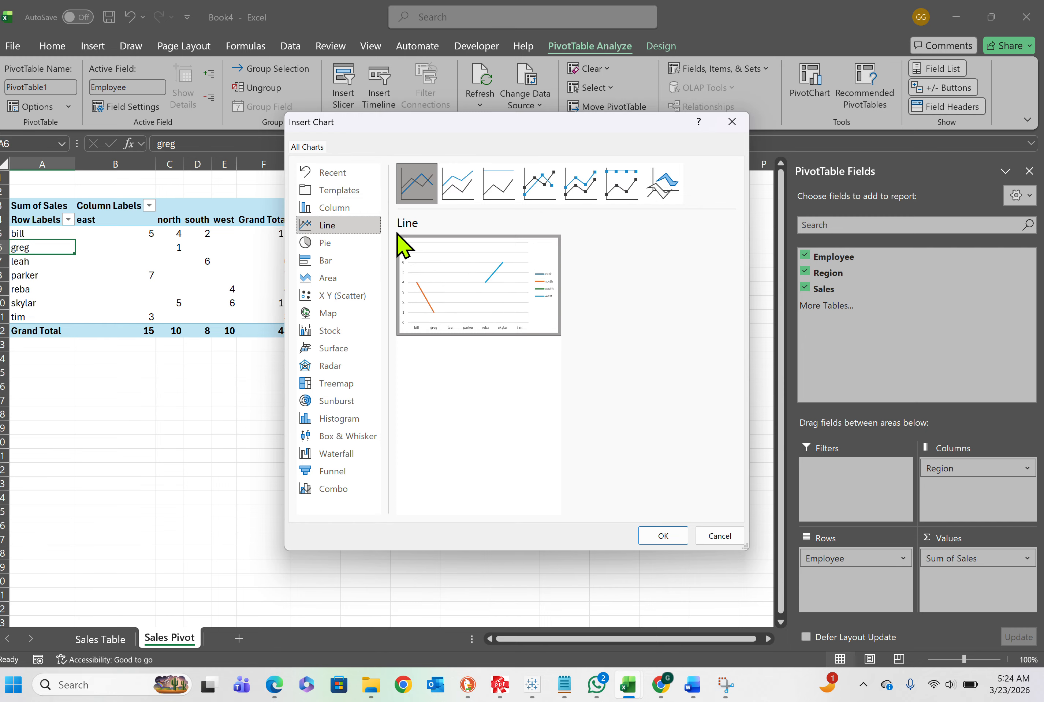
left_click(456, 194)
left_click(498, 187)
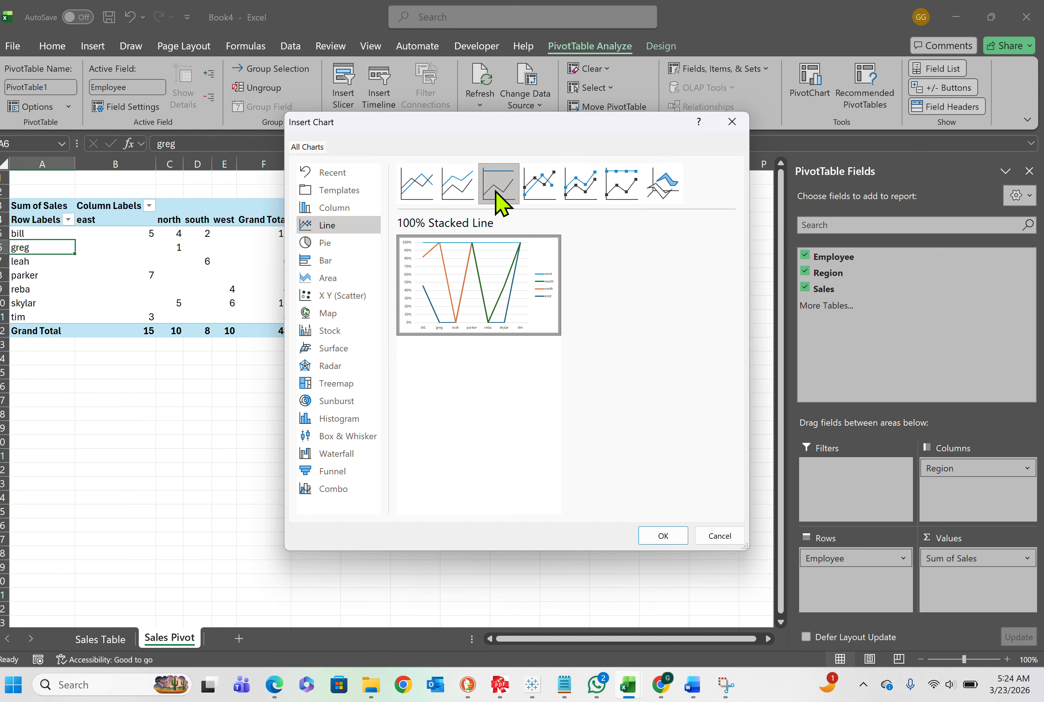
left_click(535, 192)
left_click(569, 191)
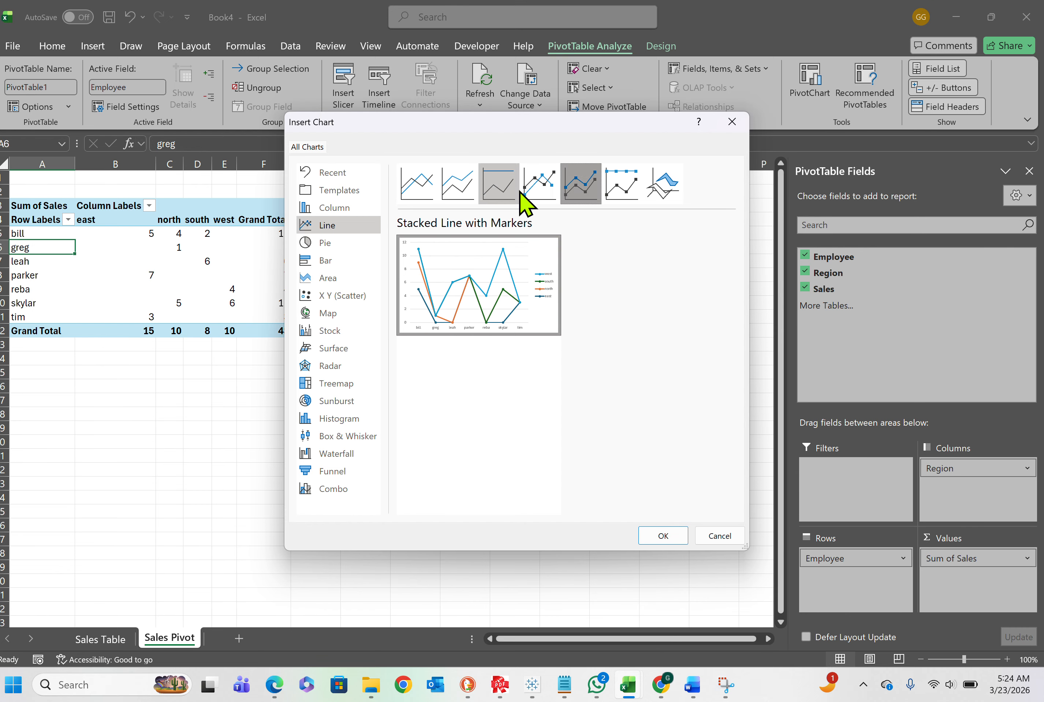
left_click(500, 195)
left_click(612, 191)
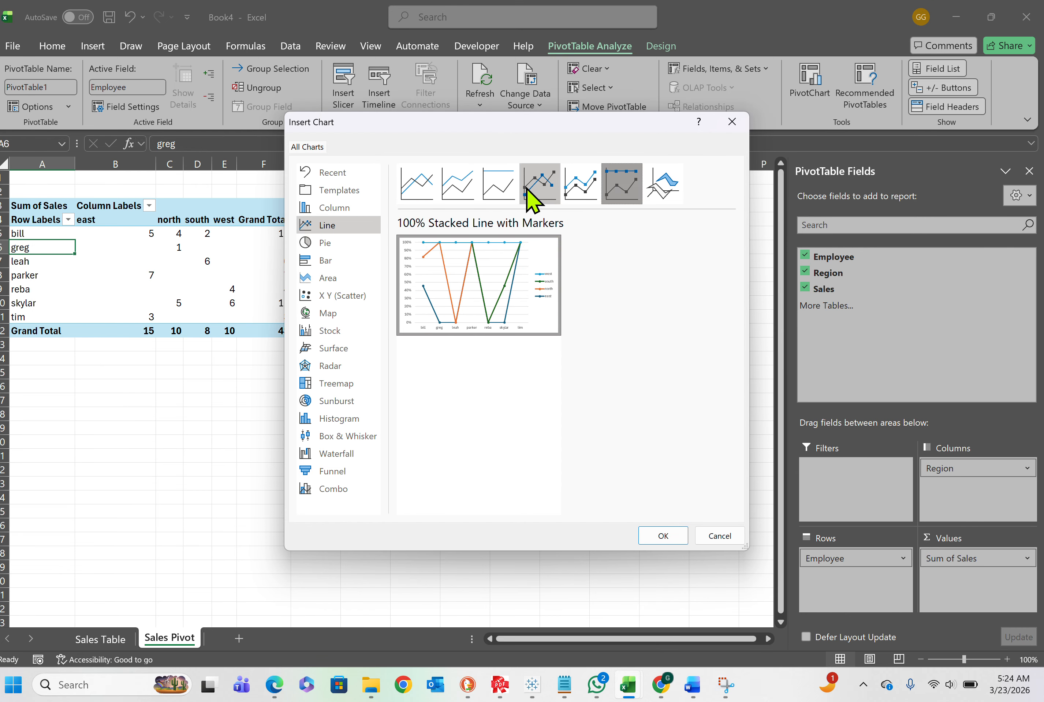
mouse_move(426, 274)
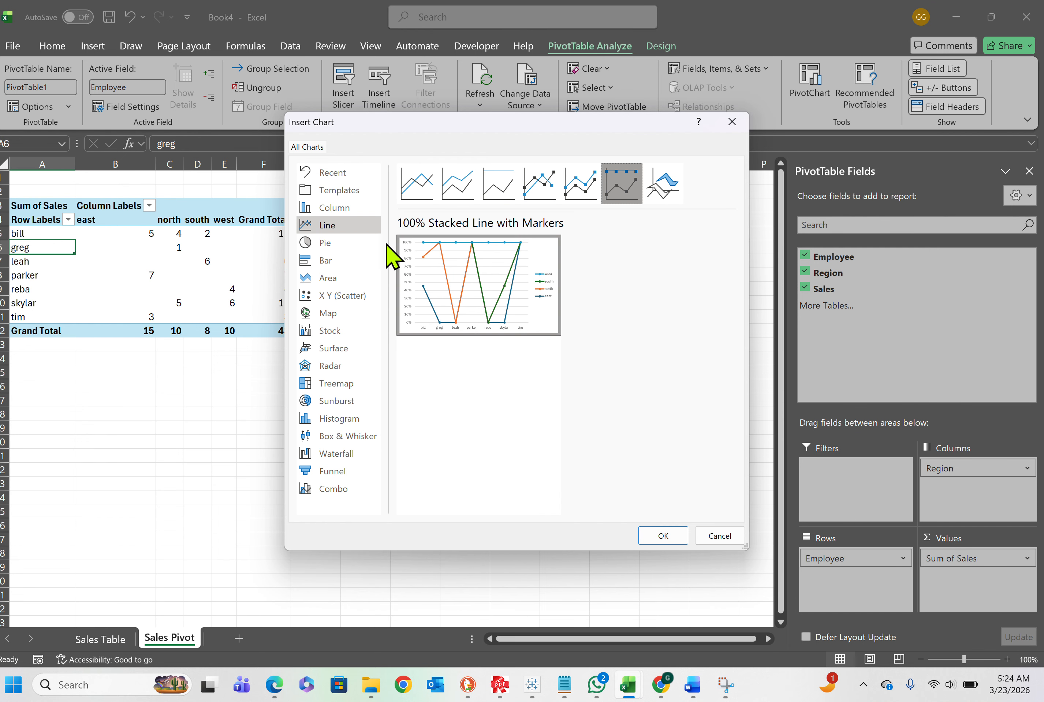
left_click(542, 193)
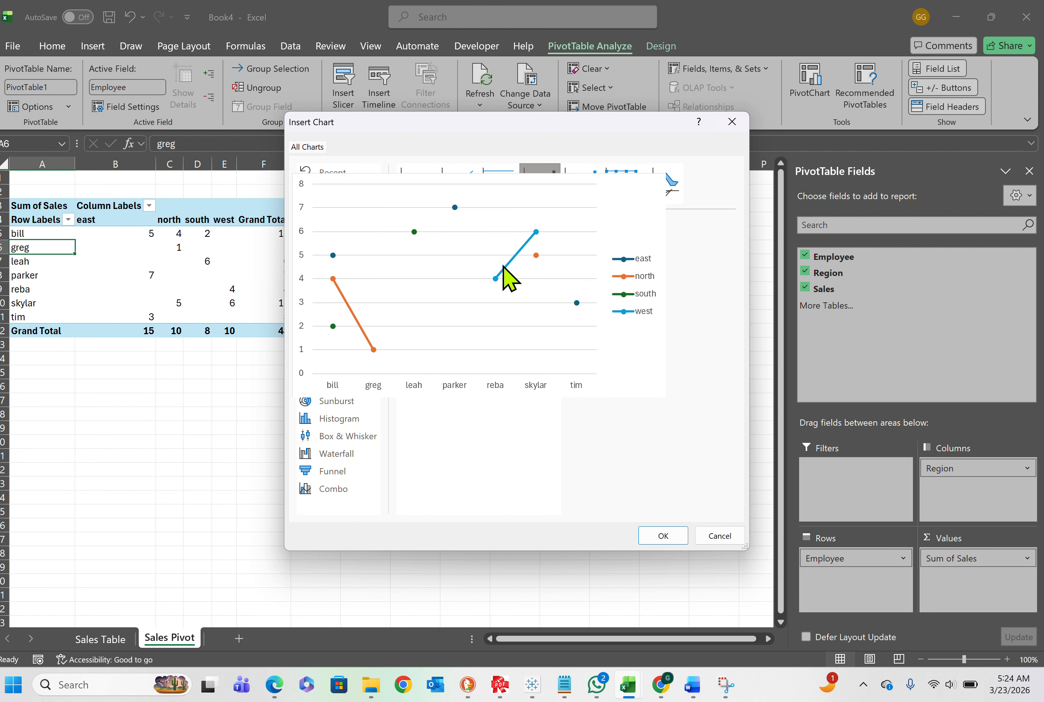
left_click(502, 194)
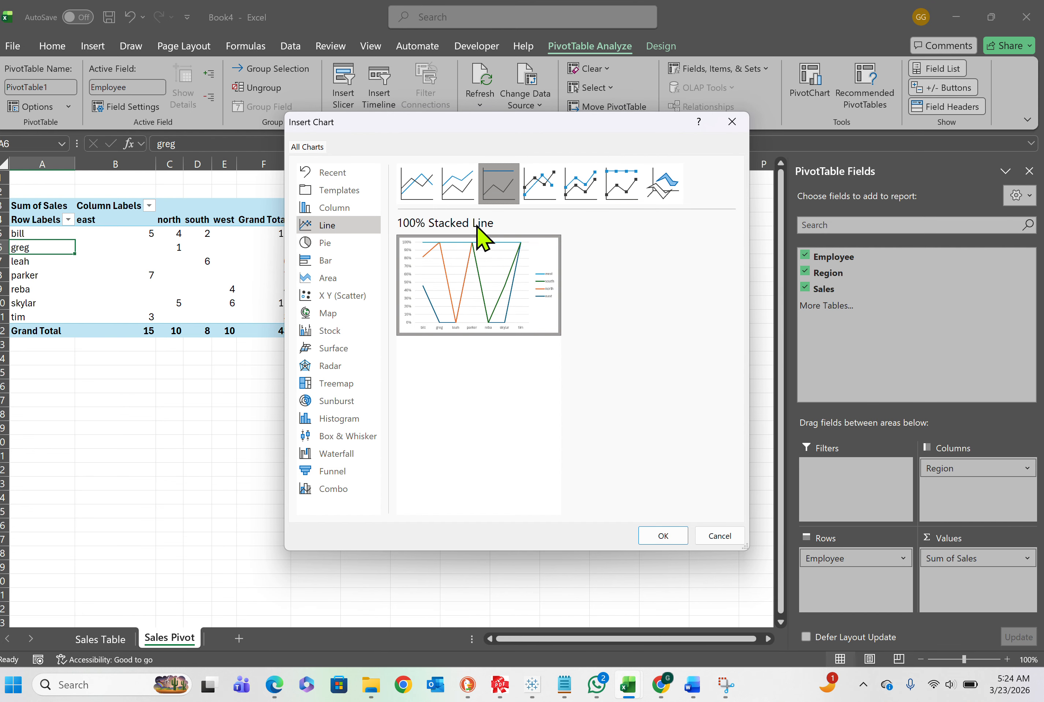
left_click(462, 194)
mouse_move(474, 269)
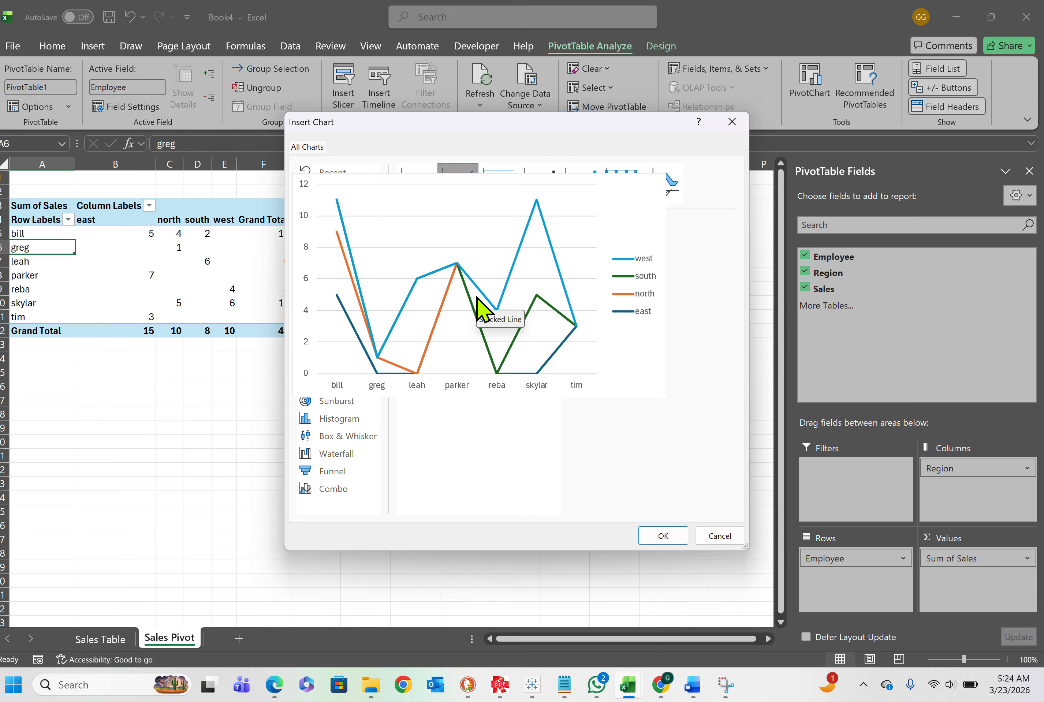
Preview the Pie chart variants, including 3-D Pie, Pie of Pie, Bar of Pie and Doughnut
left_click(355, 208)
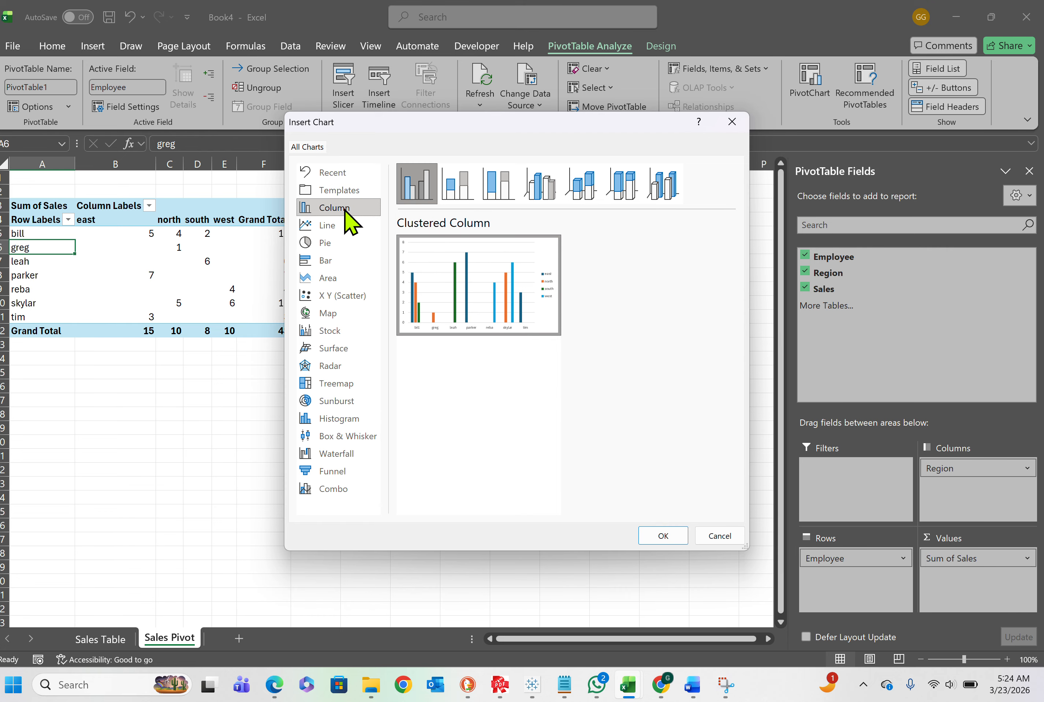
left_click(328, 243)
mouse_move(484, 251)
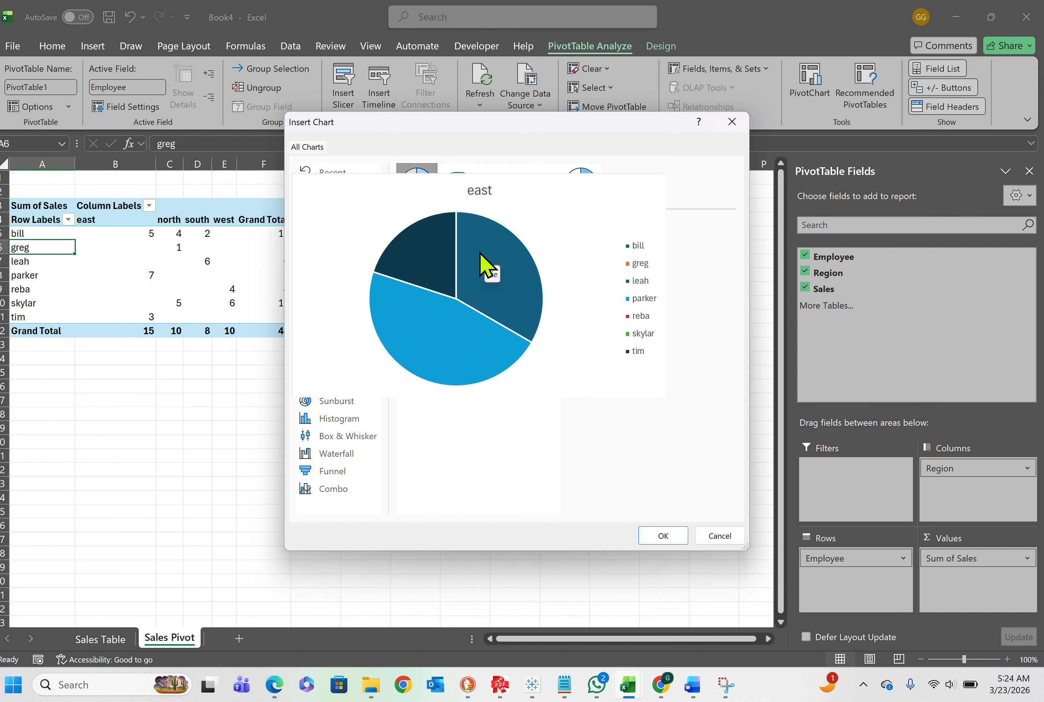
left_click(453, 198)
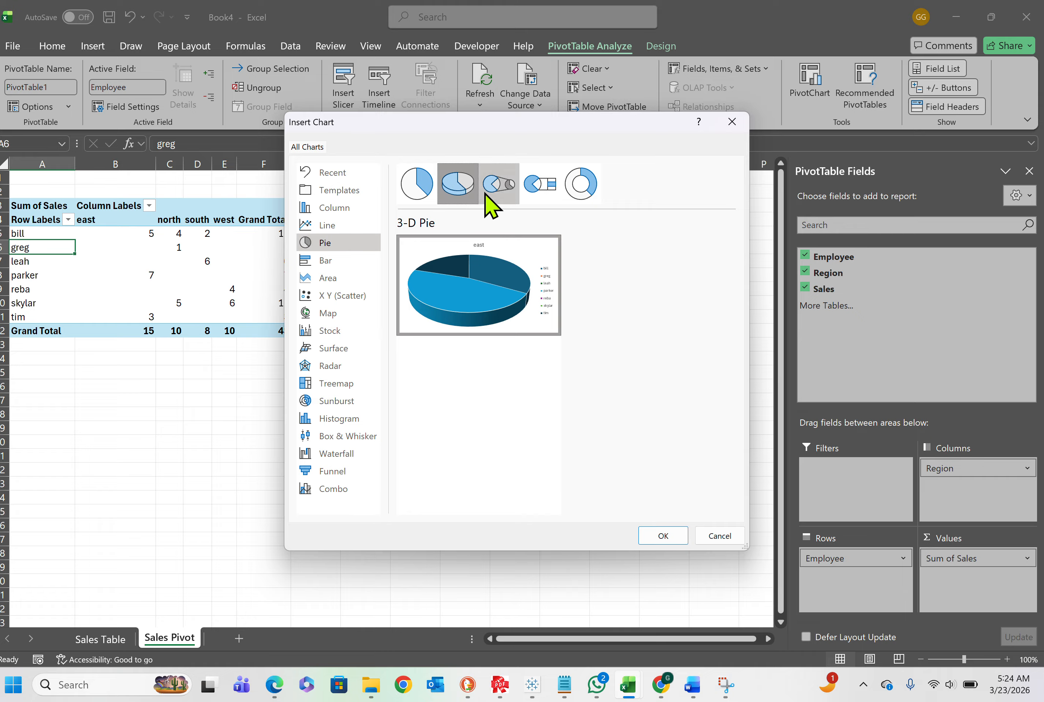
left_click(503, 198)
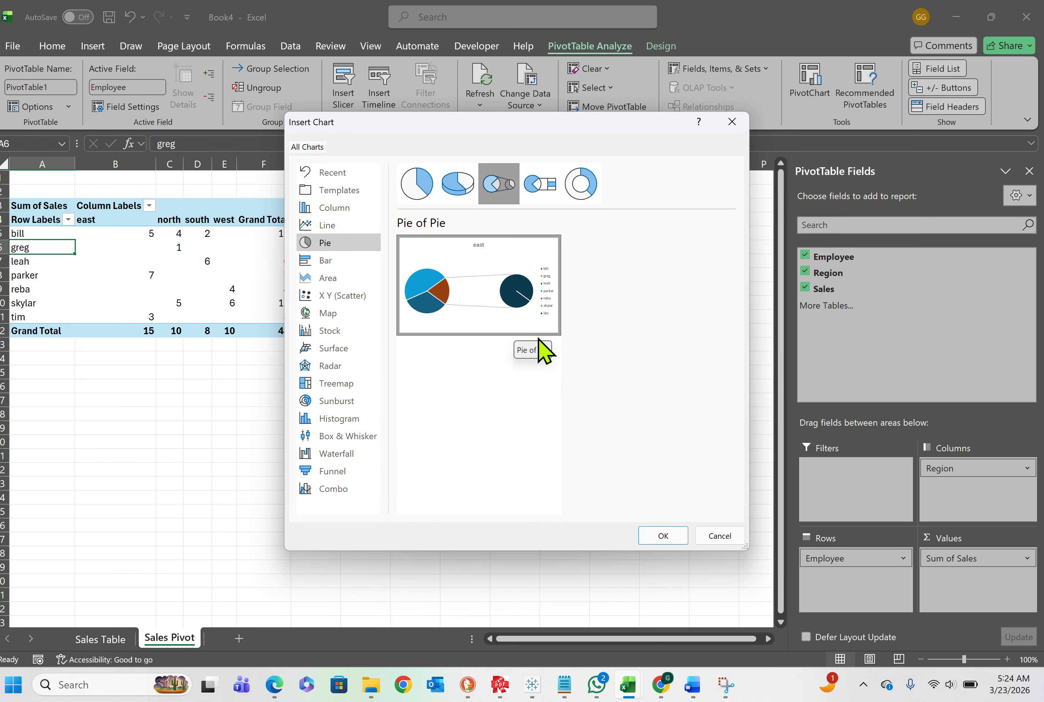
mouse_move(450, 306)
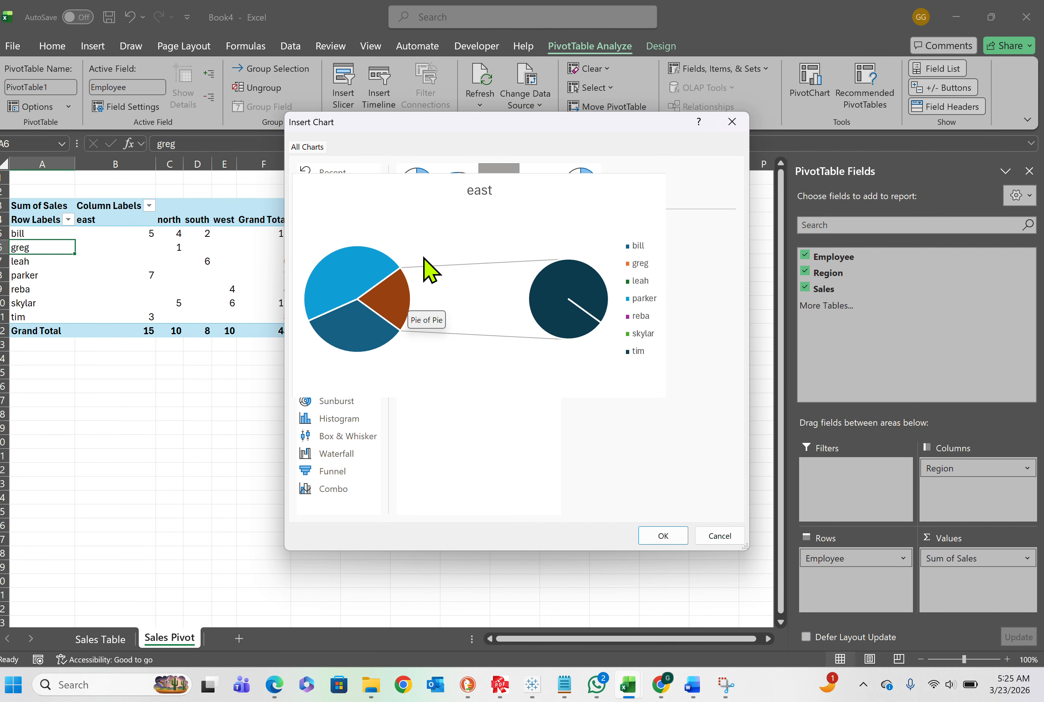
left_click(552, 194)
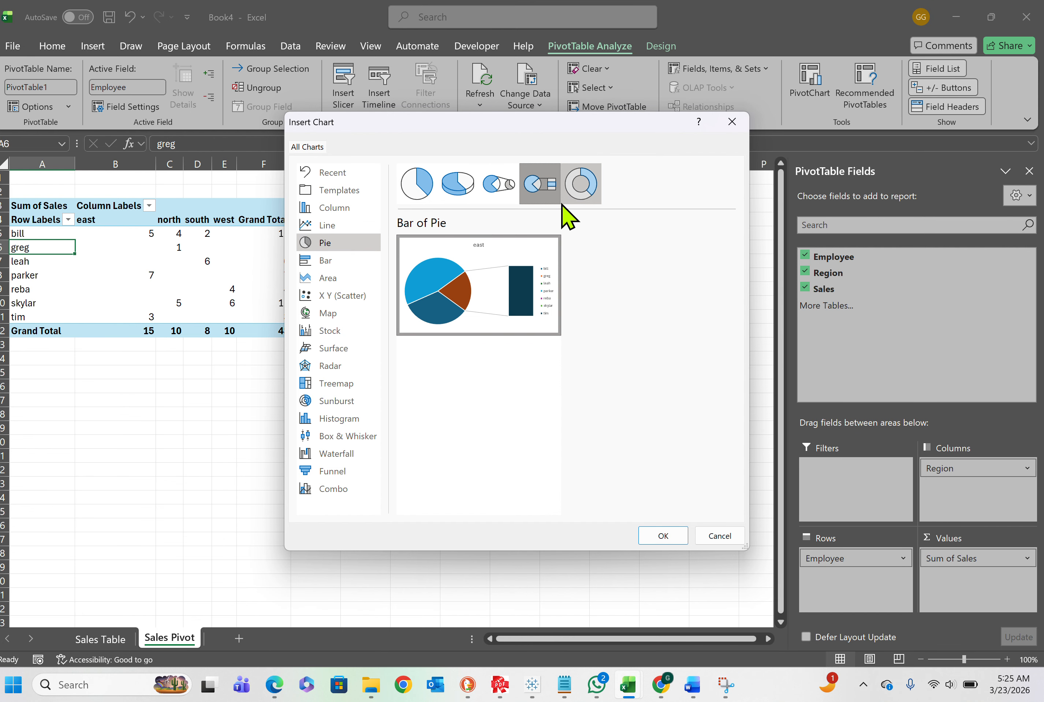
left_click(580, 184)
mouse_move(542, 280)
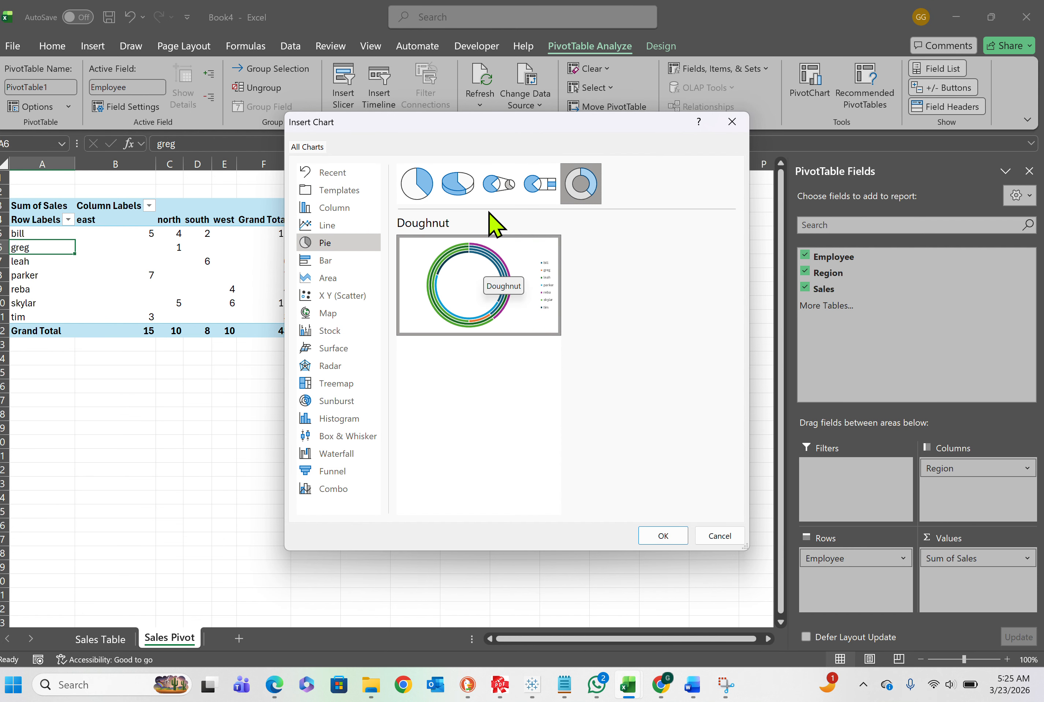
left_click(456, 193)
left_click(419, 191)
Preview the Area and X Y (Scatter) chart types and compare them with the clustered, stacked and 3-D column variants
left_click(327, 278)
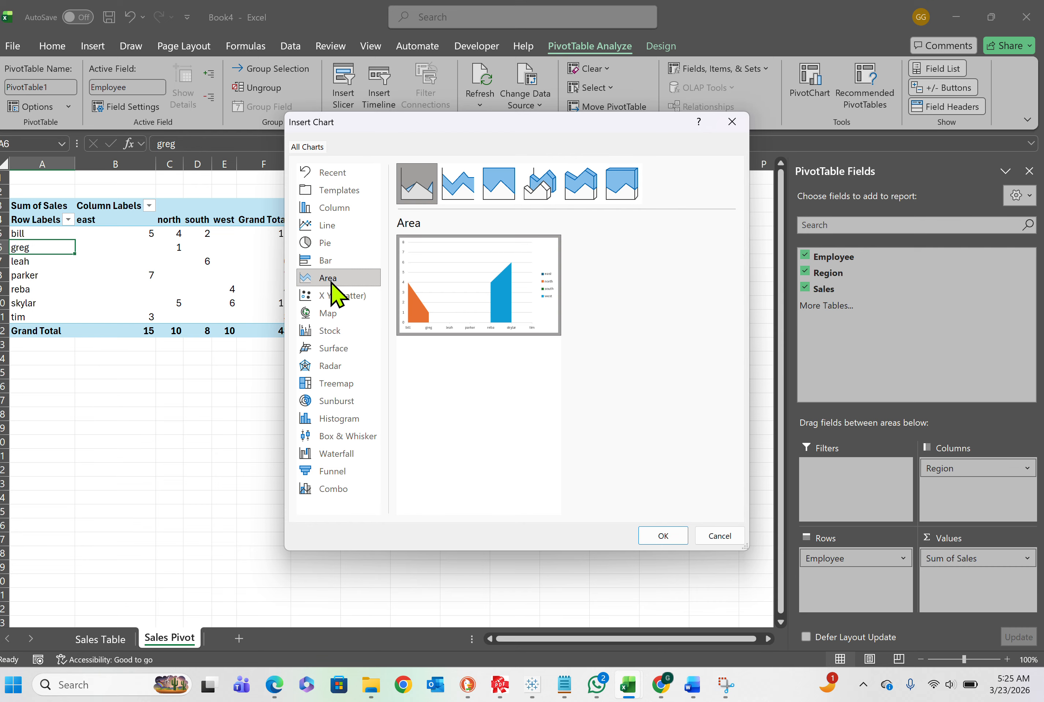
left_click(329, 298)
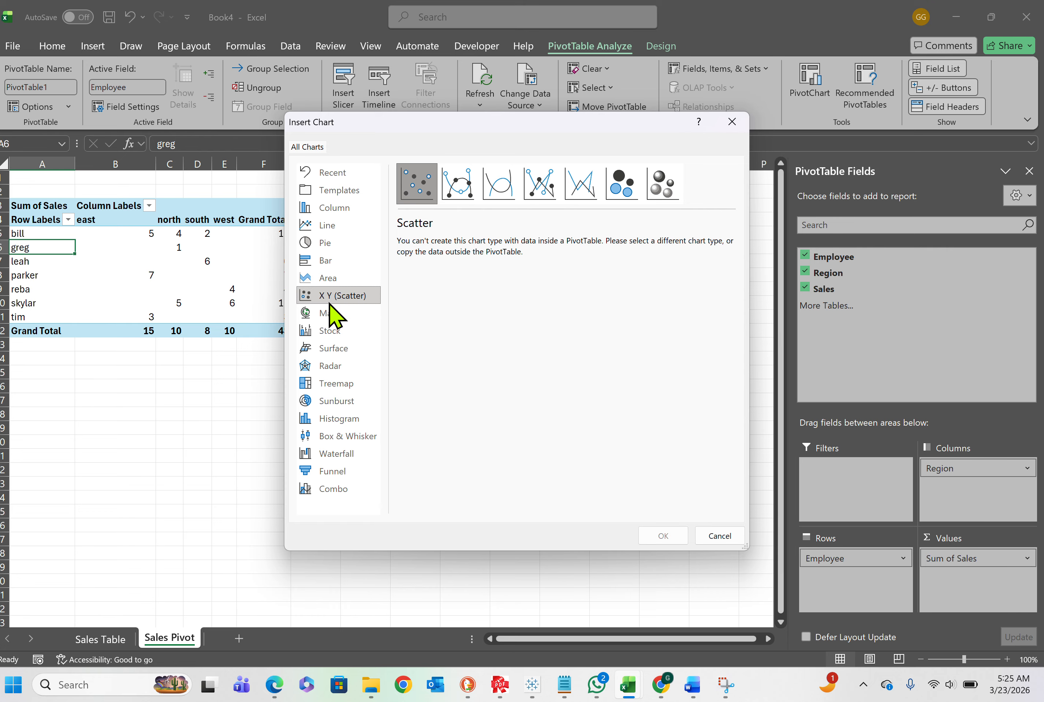
left_click(324, 208)
mouse_move(421, 282)
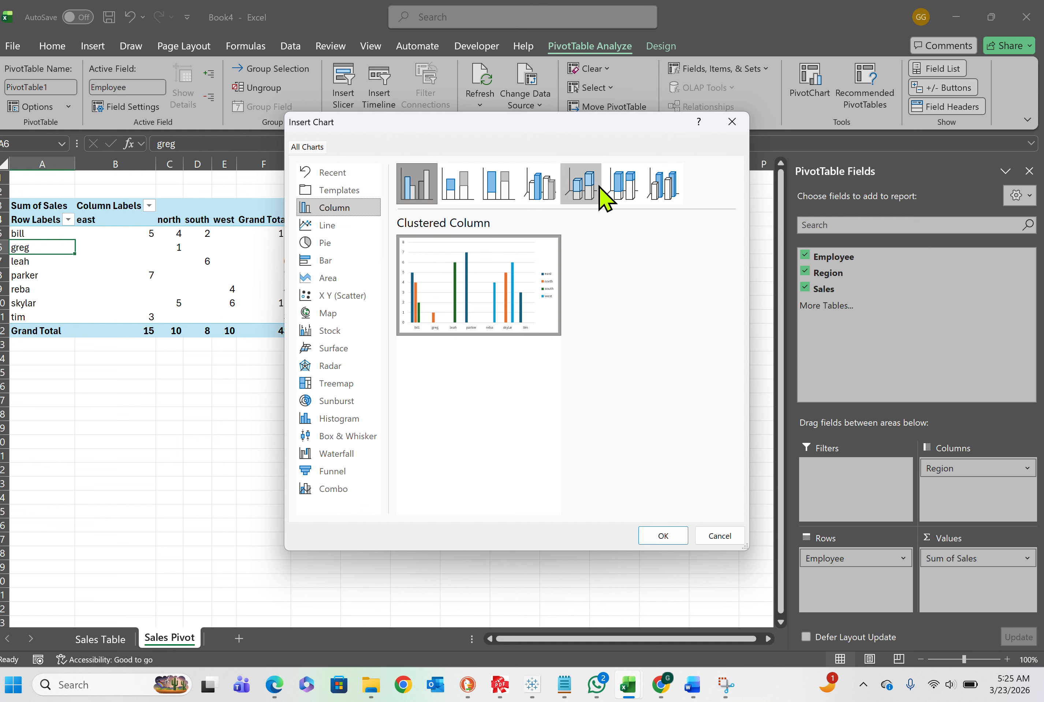
left_click(666, 200)
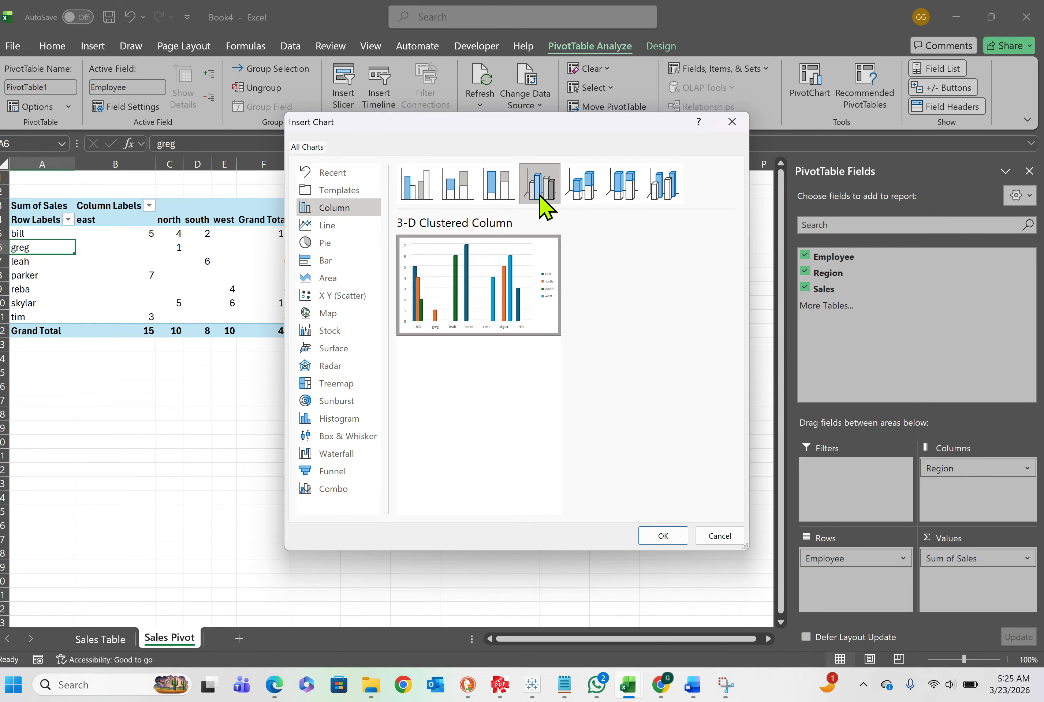
left_click(465, 193)
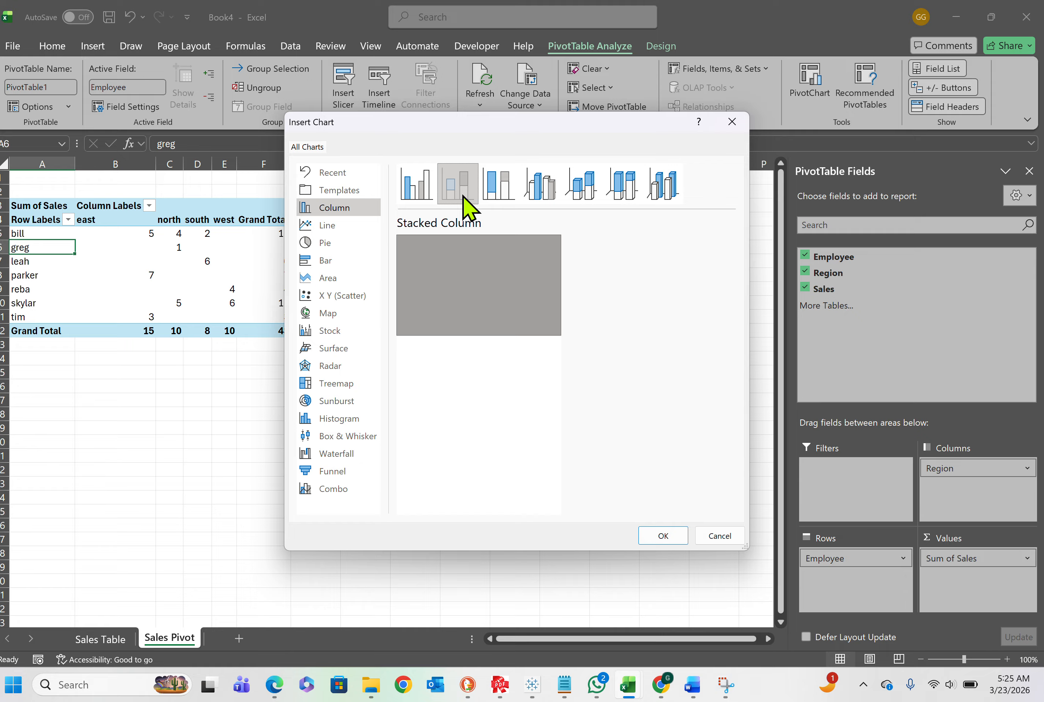
Insert a 3-D Column PivotChart and place it in the empty cells beside the PivotTable
left_click(654, 198)
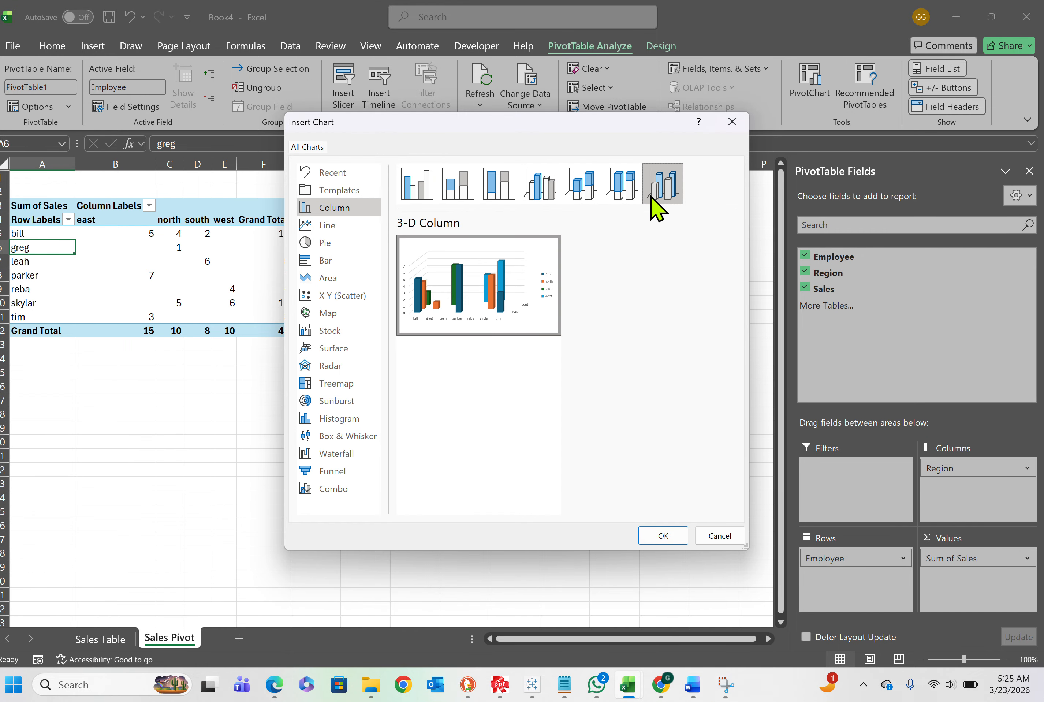
left_click(663, 536)
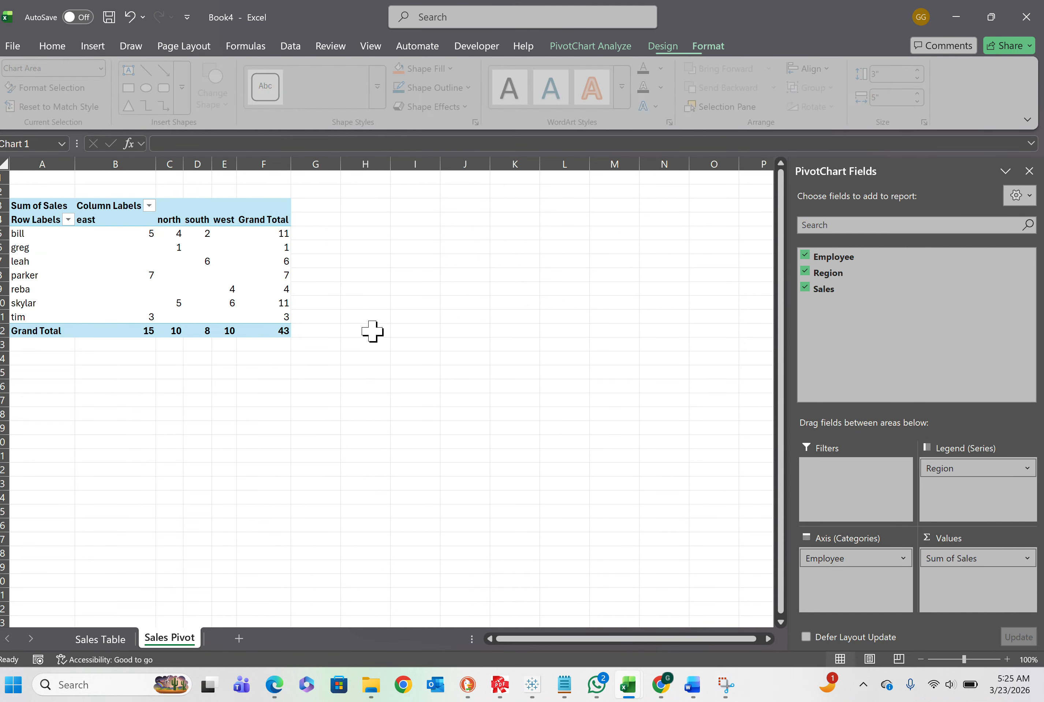
left_click_drag(364, 329, 486, 249)
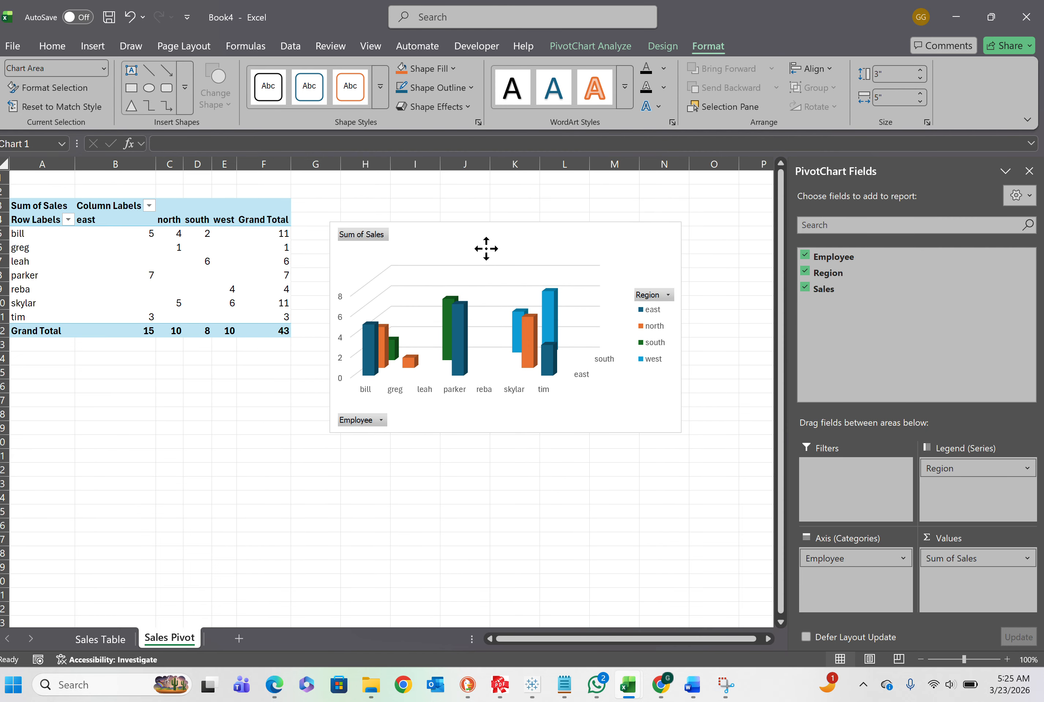
Apply the dark gradient chart style with data labels to the PivotChart
left_click(668, 50)
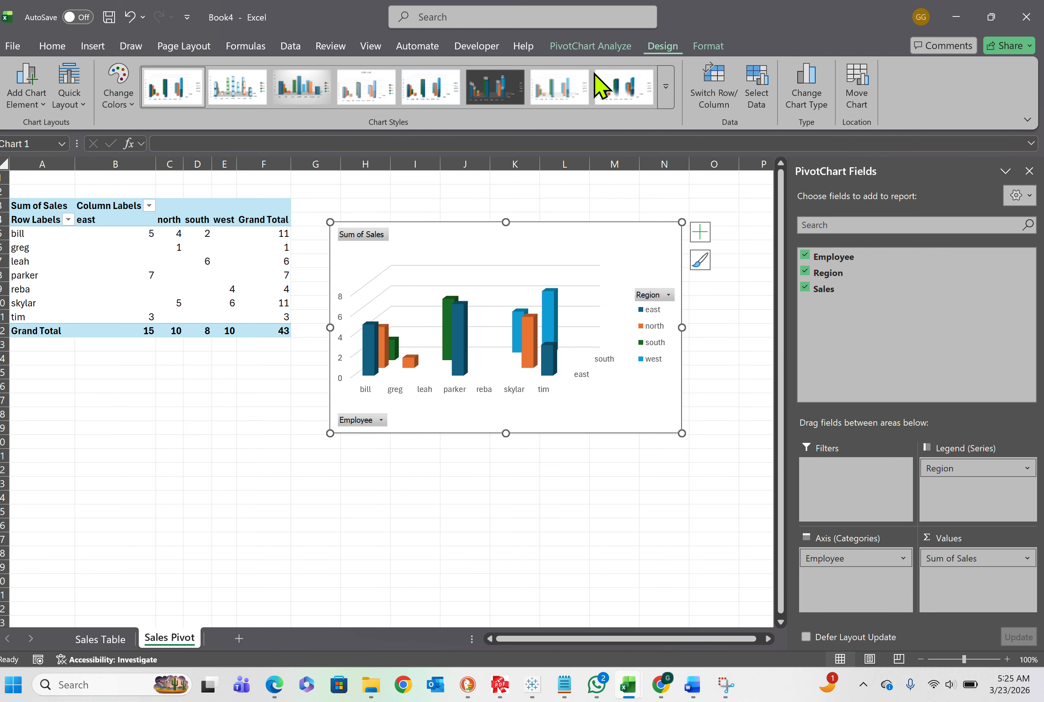
left_click(515, 93)
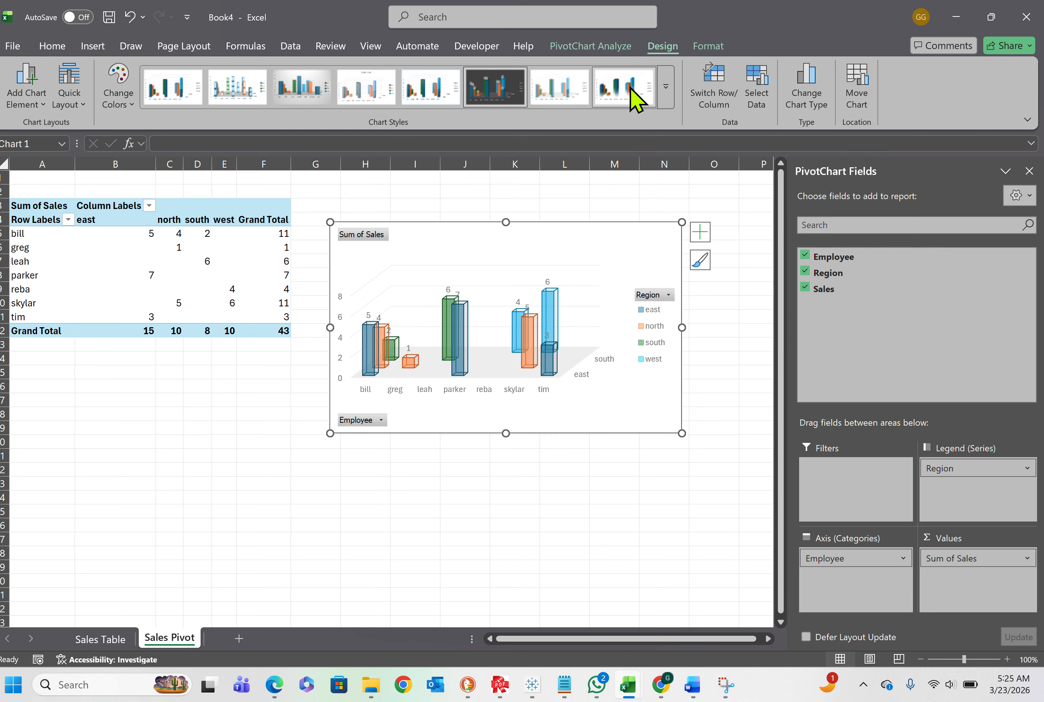
left_click(665, 89)
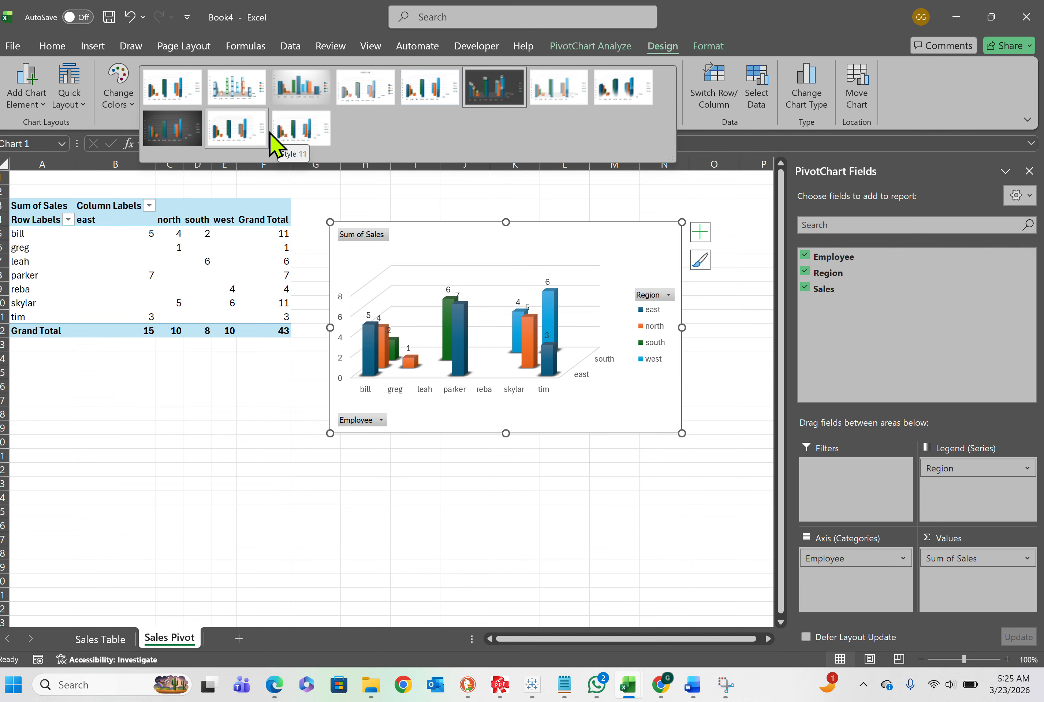
left_click(184, 126)
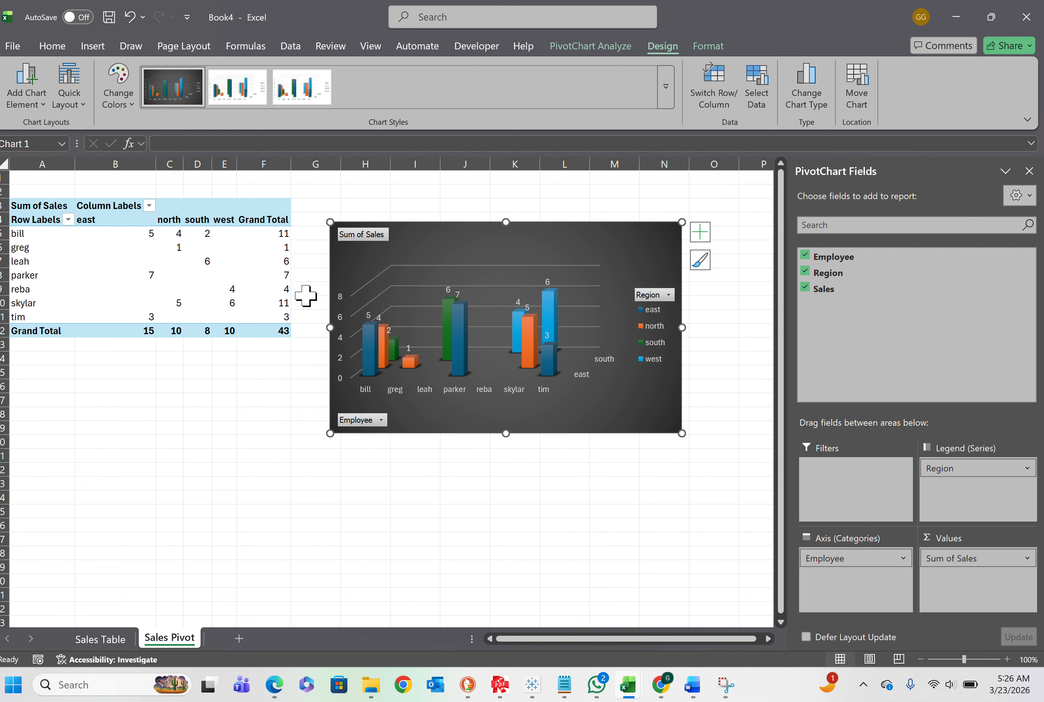
Browse the chart element options and preview the quick layouts on the PivotChart without applying one
left_click(36, 108)
left_click(84, 110)
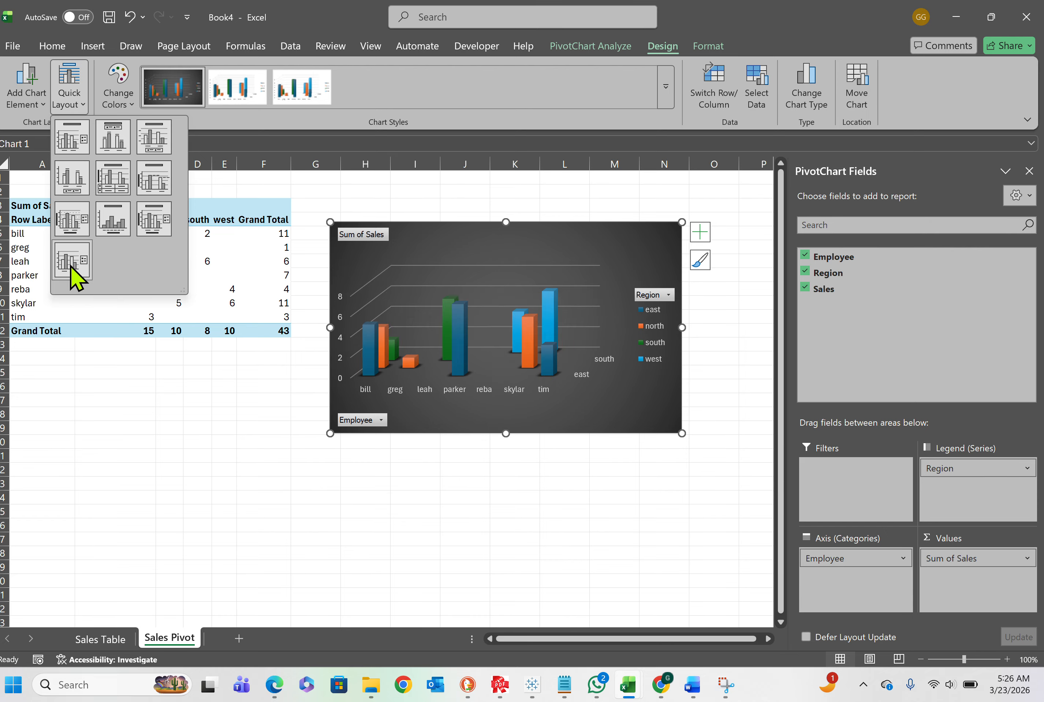
left_click(478, 281)
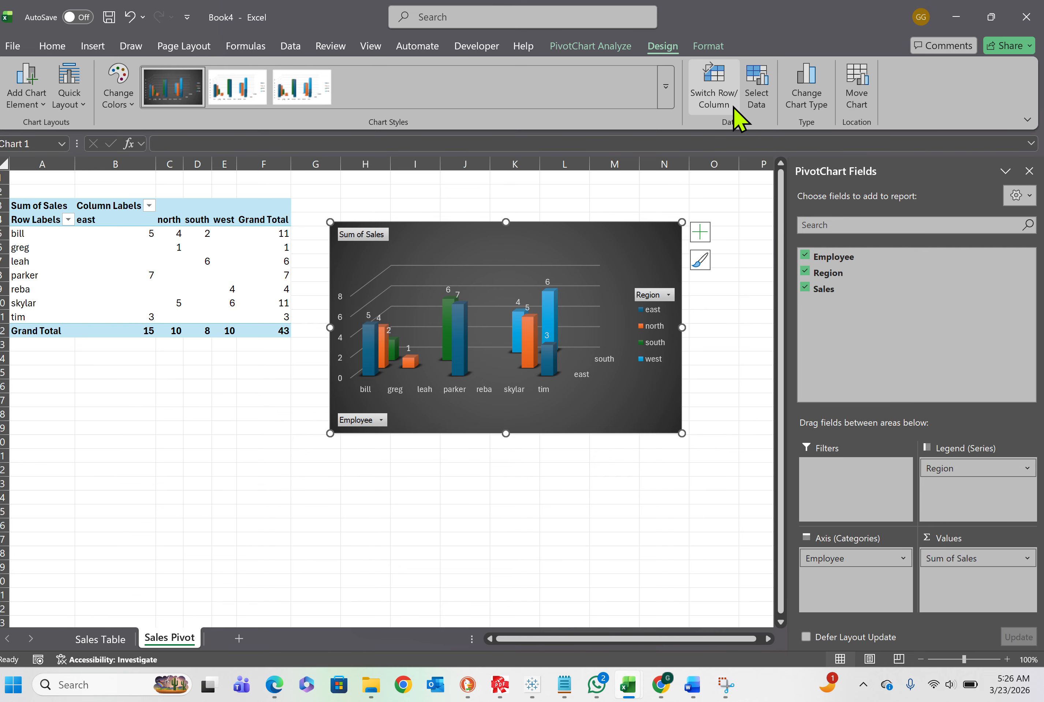
Change the PivotChart's type to Clustered Column
right_click(560, 270)
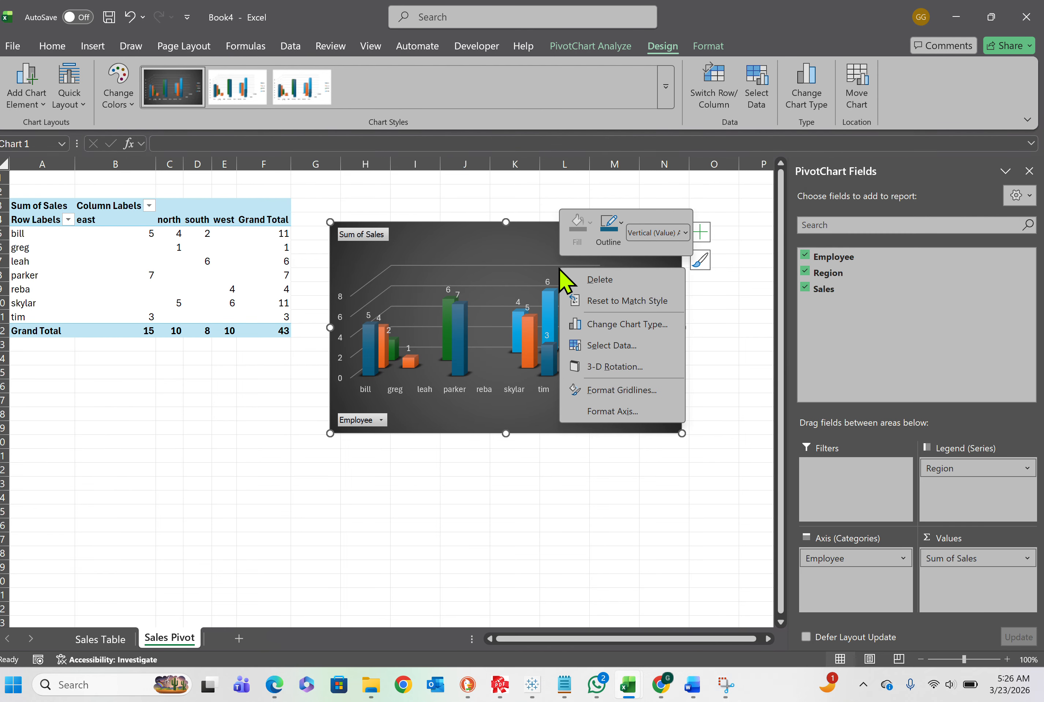
left_click(604, 331)
left_click(452, 190)
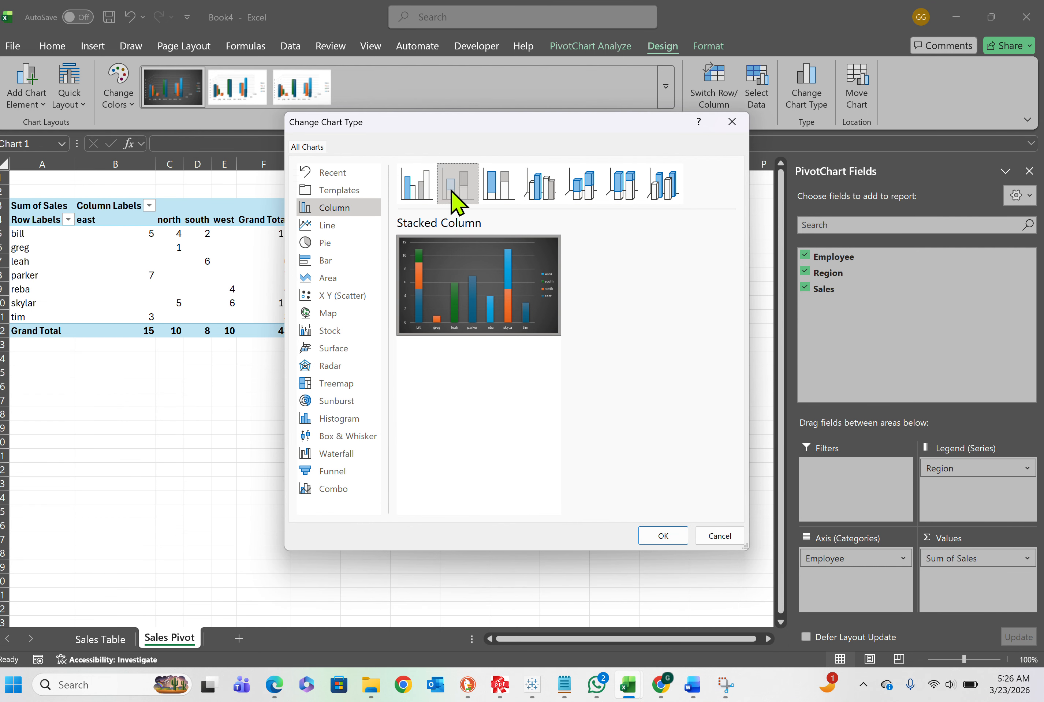
left_click(417, 187)
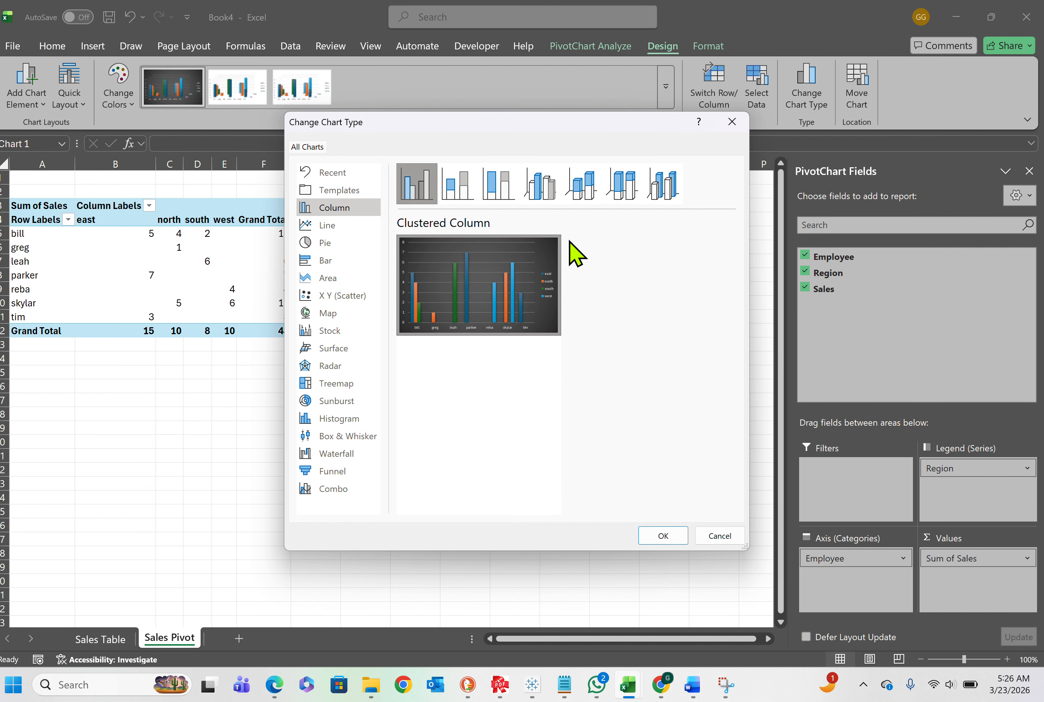
left_click(663, 536)
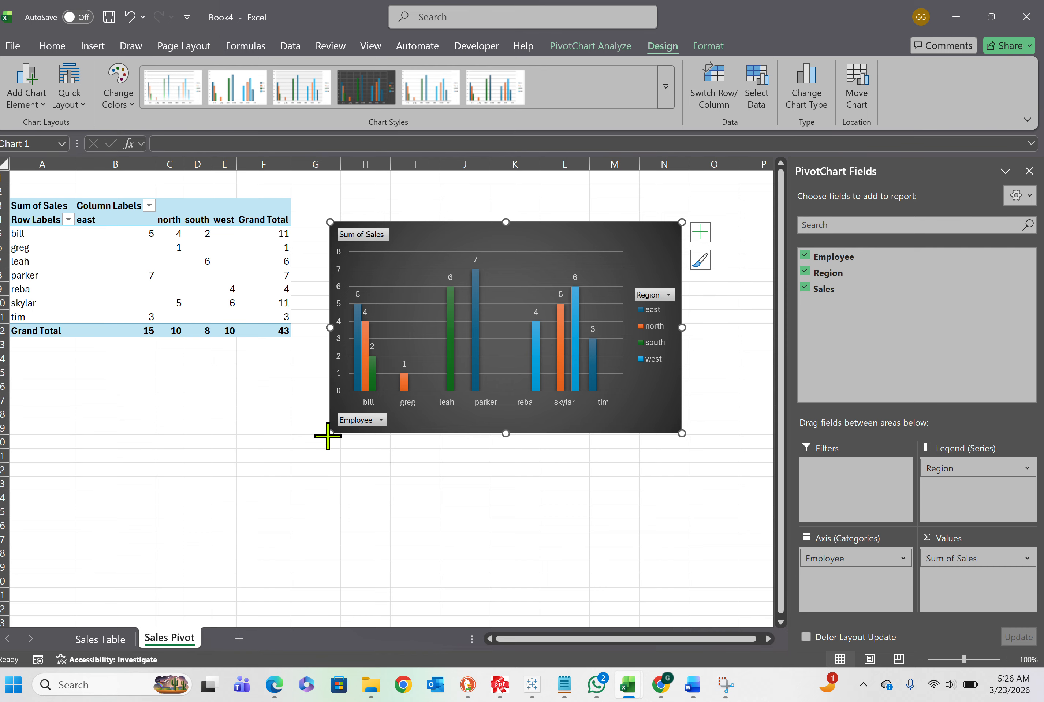
Enlarge the PivotChart and move it beside the PivotTable so it no longer covers the sales figures
left_click_drag(327, 436, 132, 598)
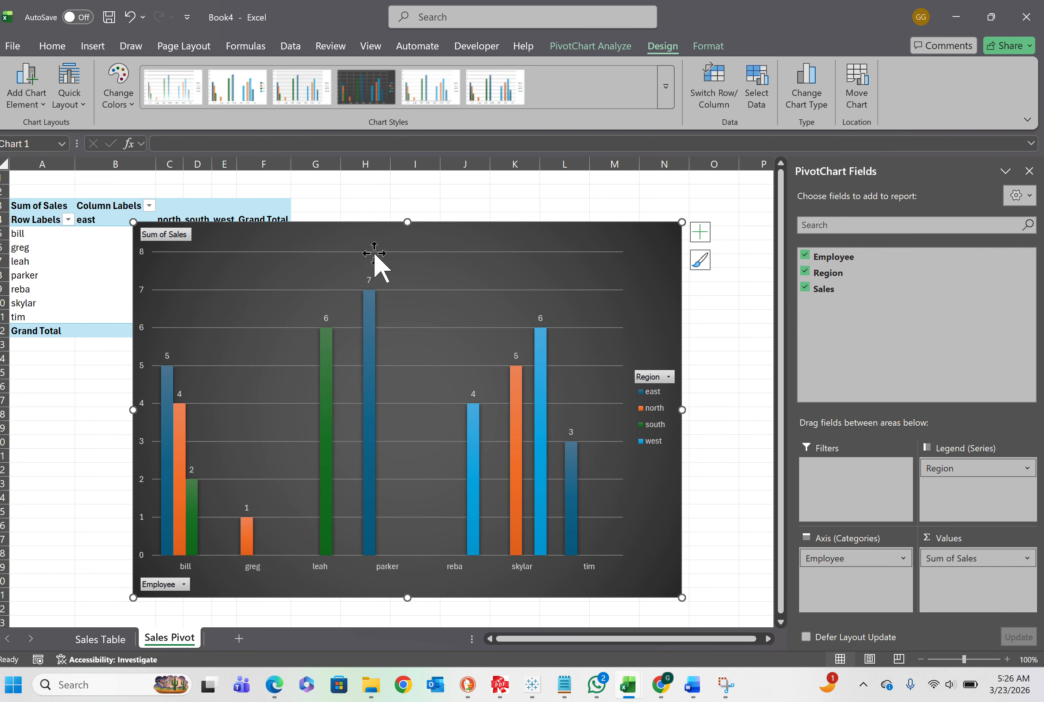
left_click_drag(375, 229, 537, 211)
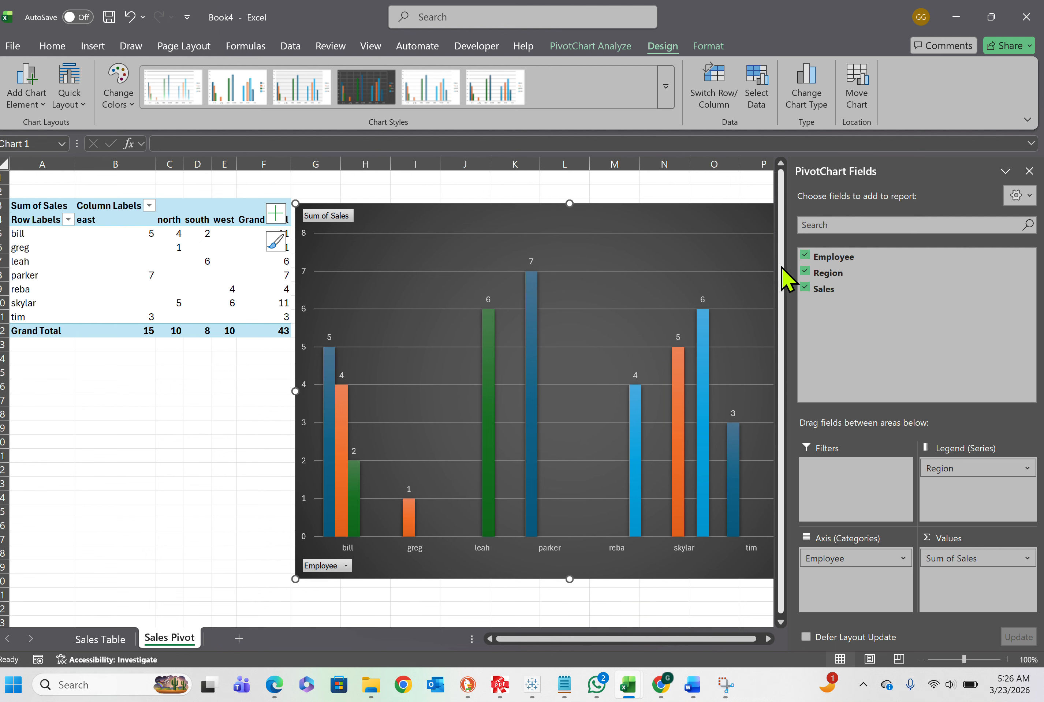
Close the PivotChart Fields pane to free up space on the sheet
left_click(1006, 171)
left_click(1027, 171)
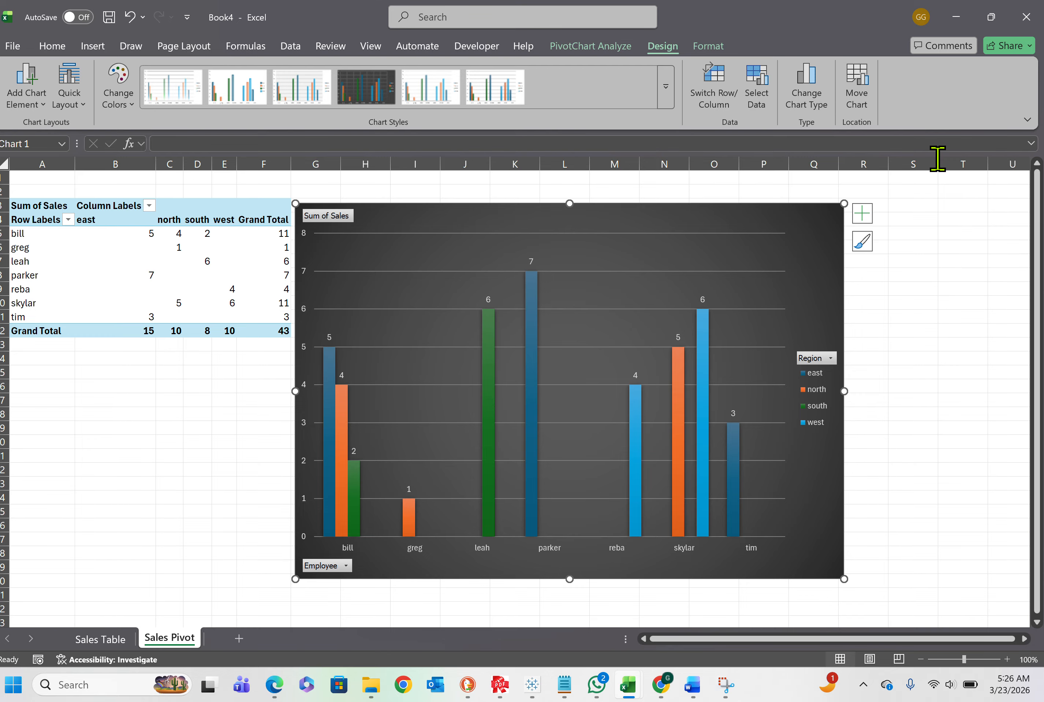
Toggle the PivotChart's field buttons off and on, leaving them hidden
left_click(607, 51)
left_click(621, 49)
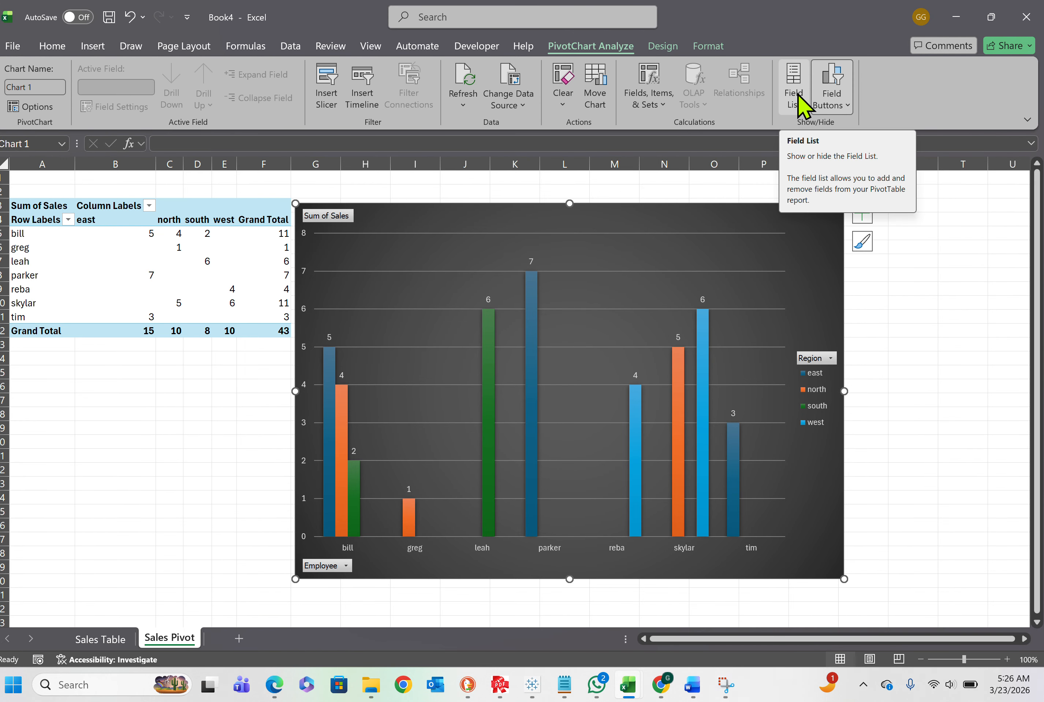
left_click(832, 81)
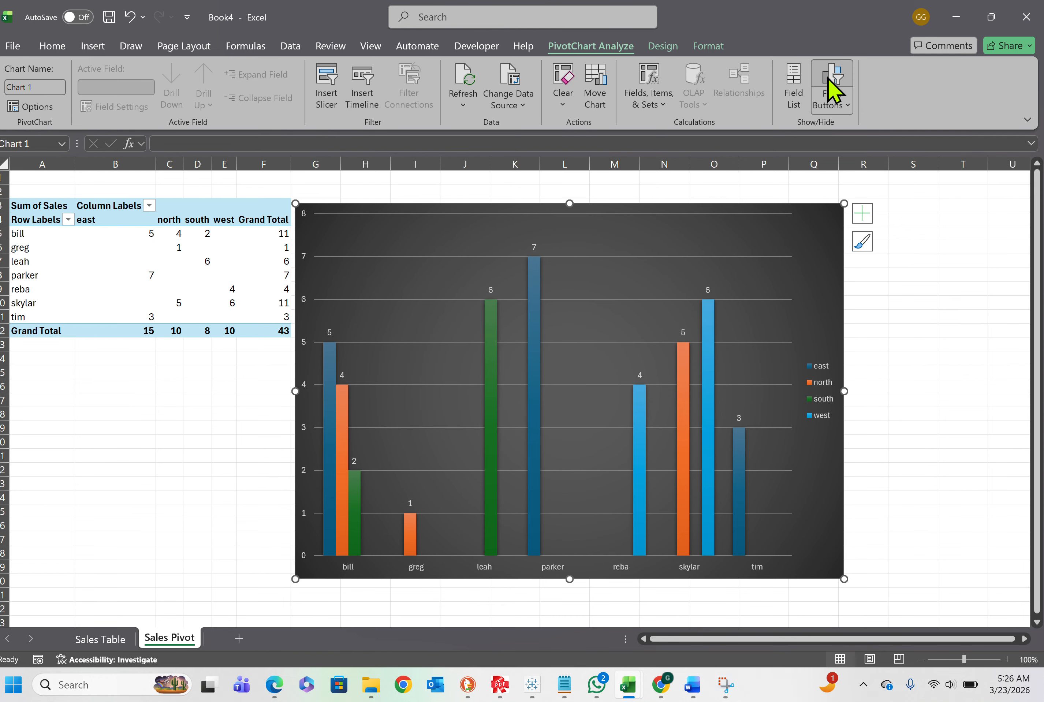
left_click(831, 81)
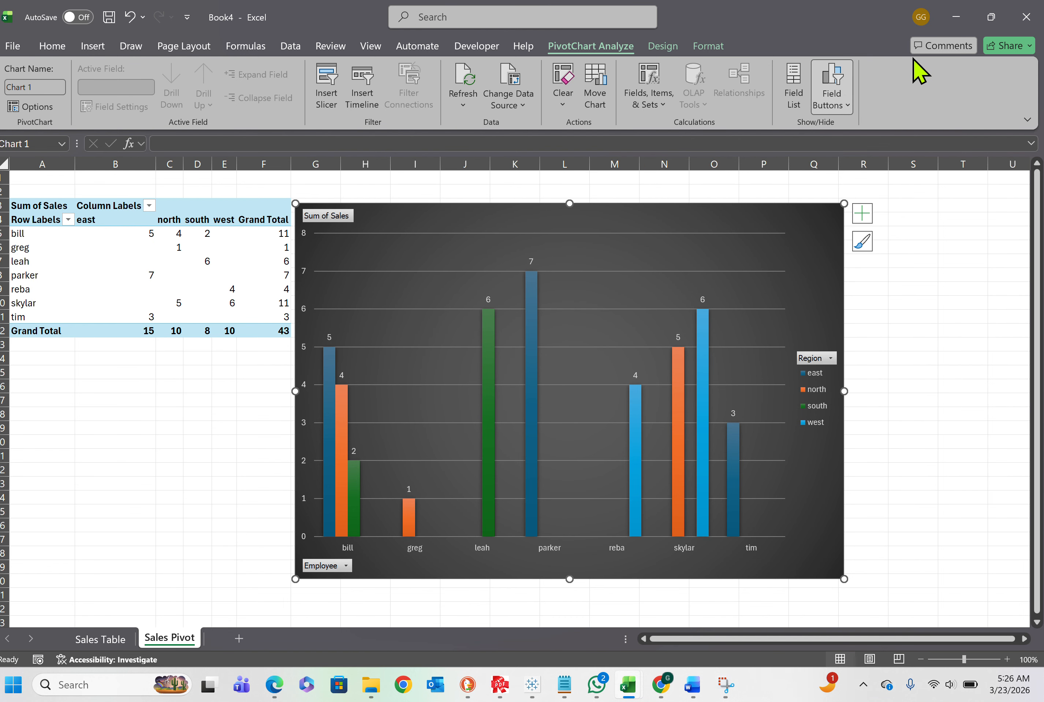
left_click(839, 87)
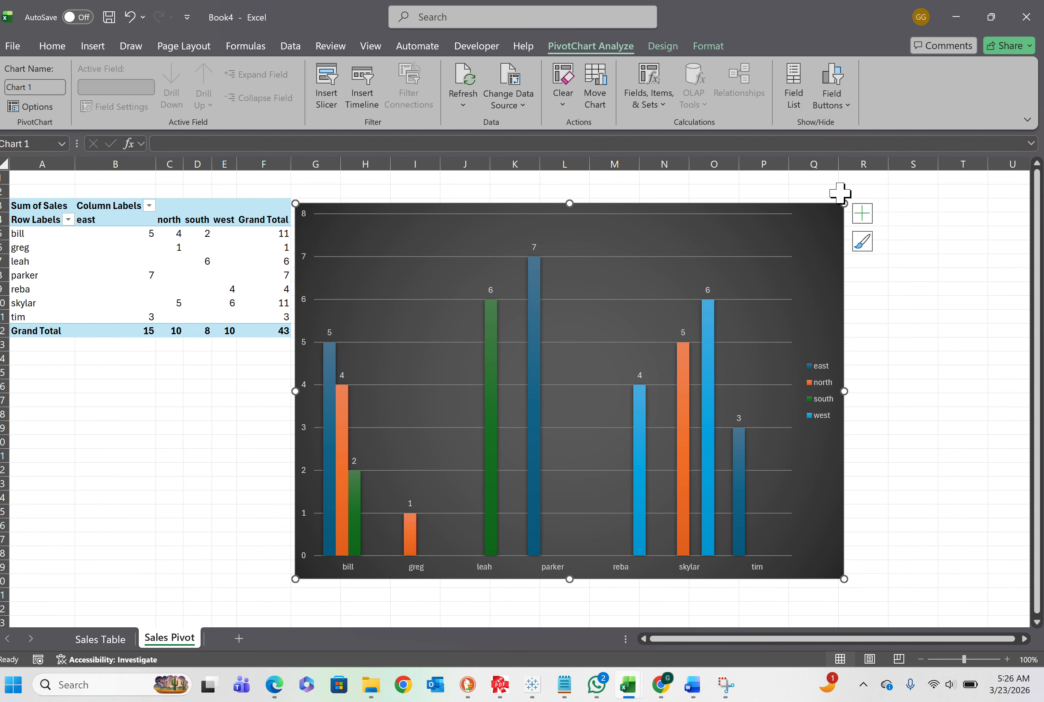
Enlarge the PivotChart slightly from its upper corner and show its field buttons again
left_click_drag(844, 203, 906, 192)
left_click_drag(908, 193, 908, 192)
left_click(832, 81)
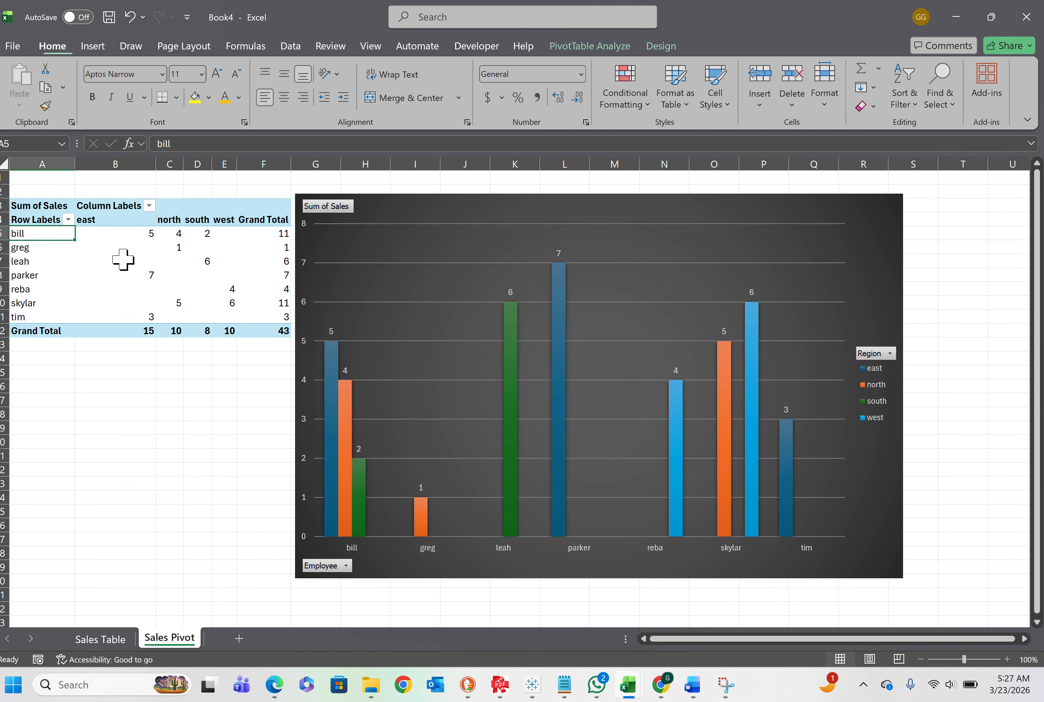
Reopen the field list for the PivotTable, keep Employee in Rows and move Region into the Filters area
left_click(120, 221)
left_click(66, 275)
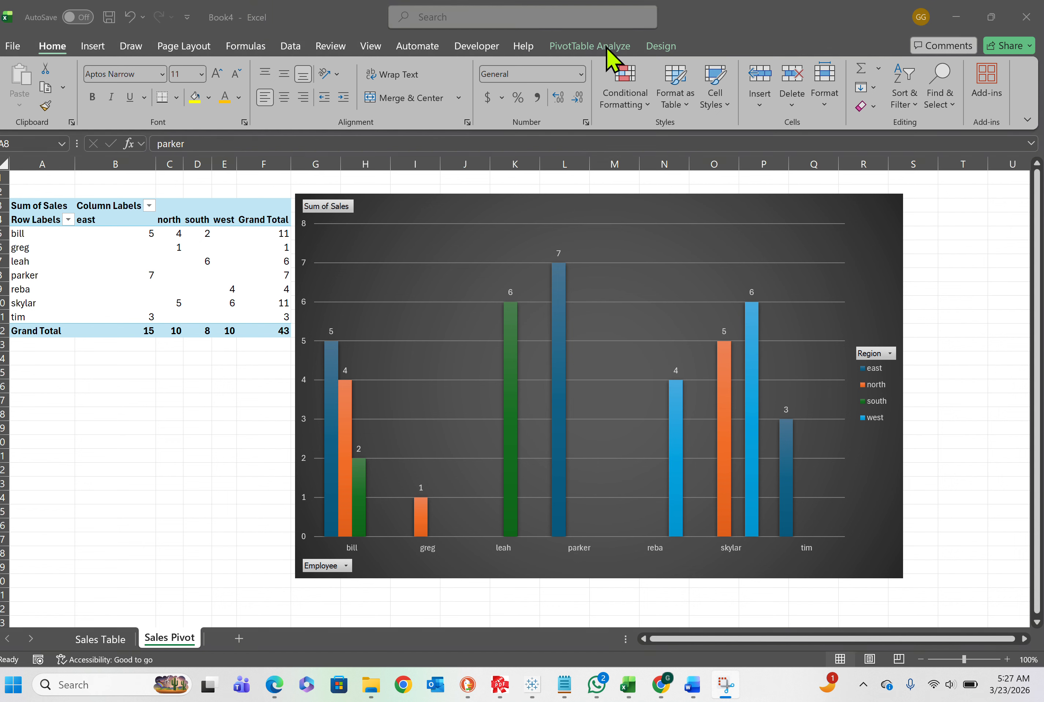
left_click(626, 47)
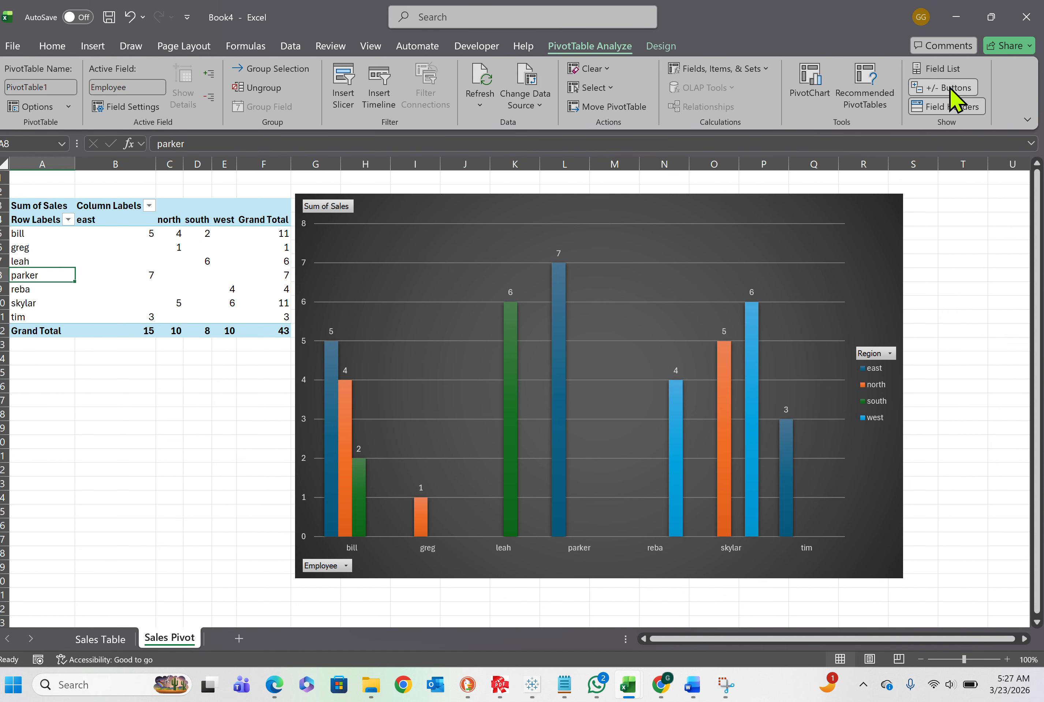
left_click(922, 71)
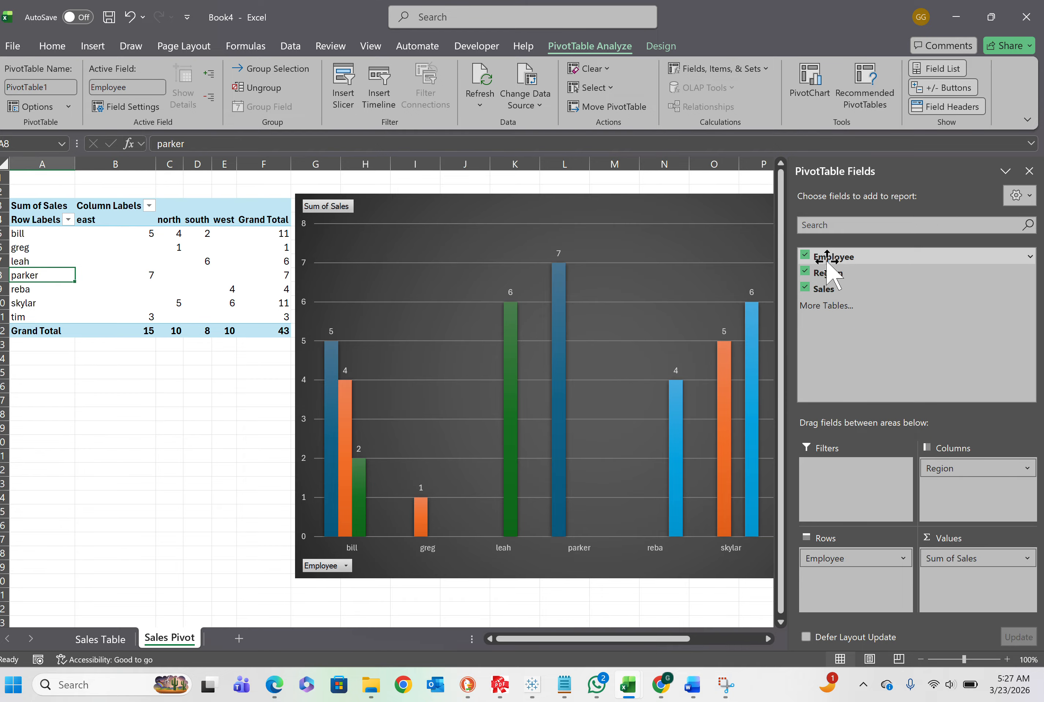
left_click_drag(828, 257, 834, 579)
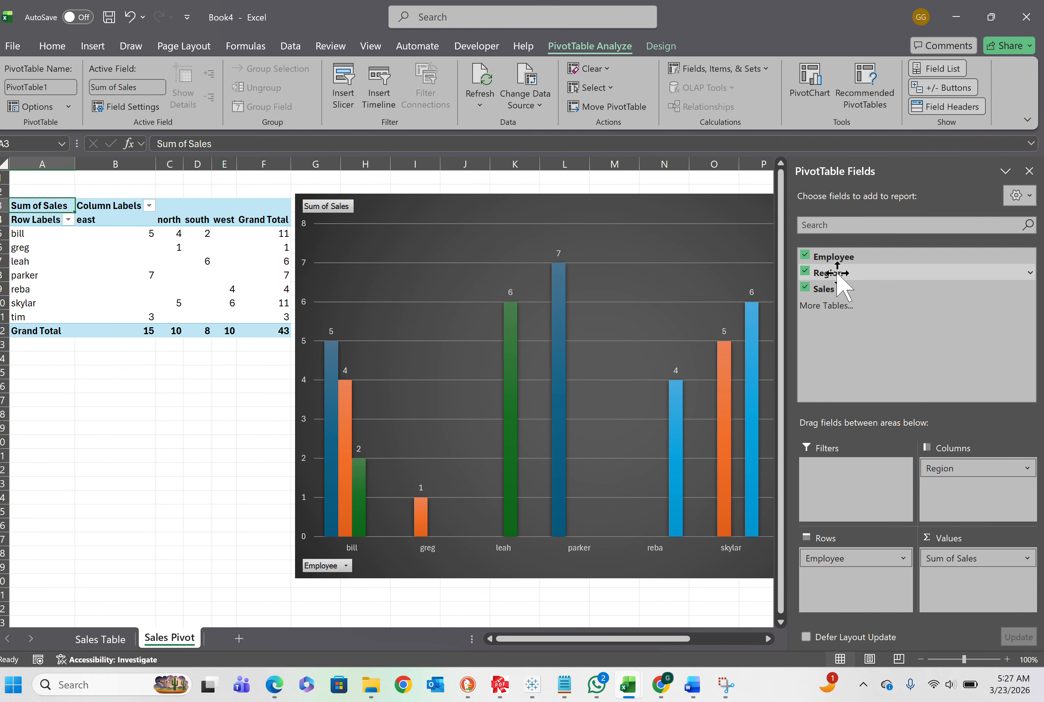
left_click_drag(836, 273, 864, 473)
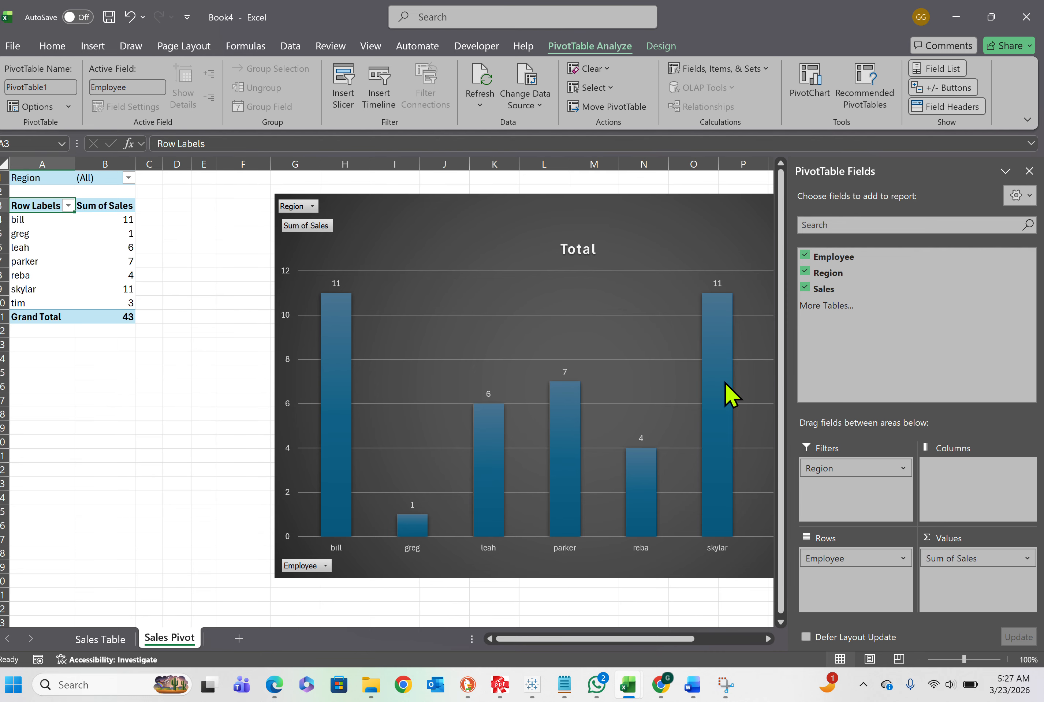
Filter the PivotTable's Region field to multiple items, excluding east and south so only north and west remain
left_click(129, 178)
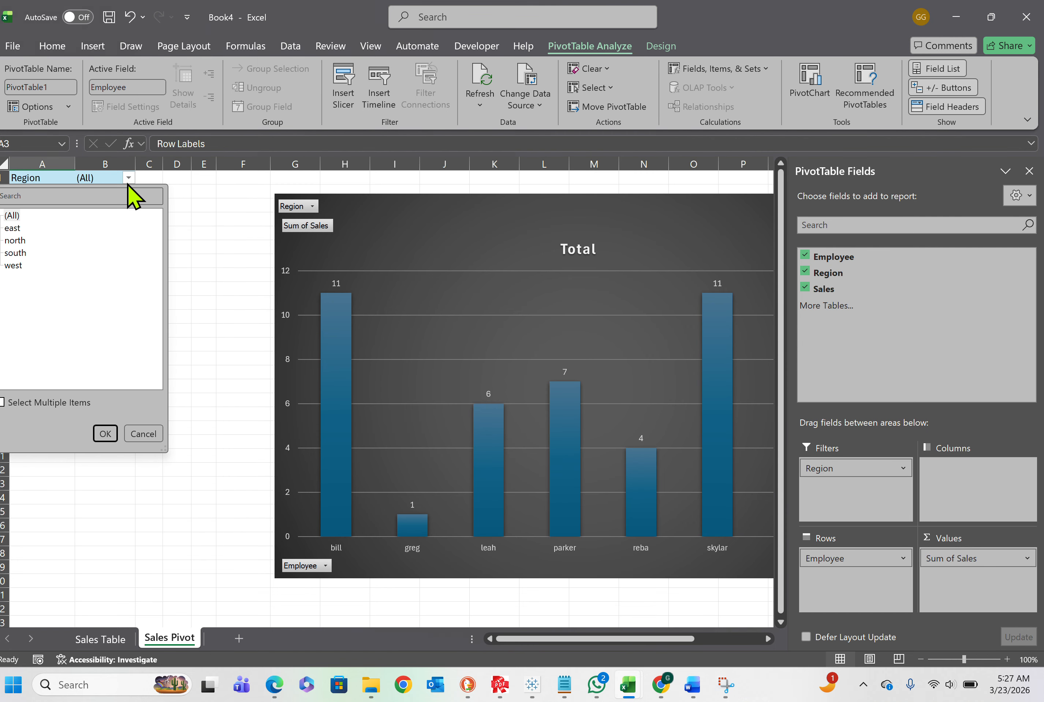
left_click(5, 402)
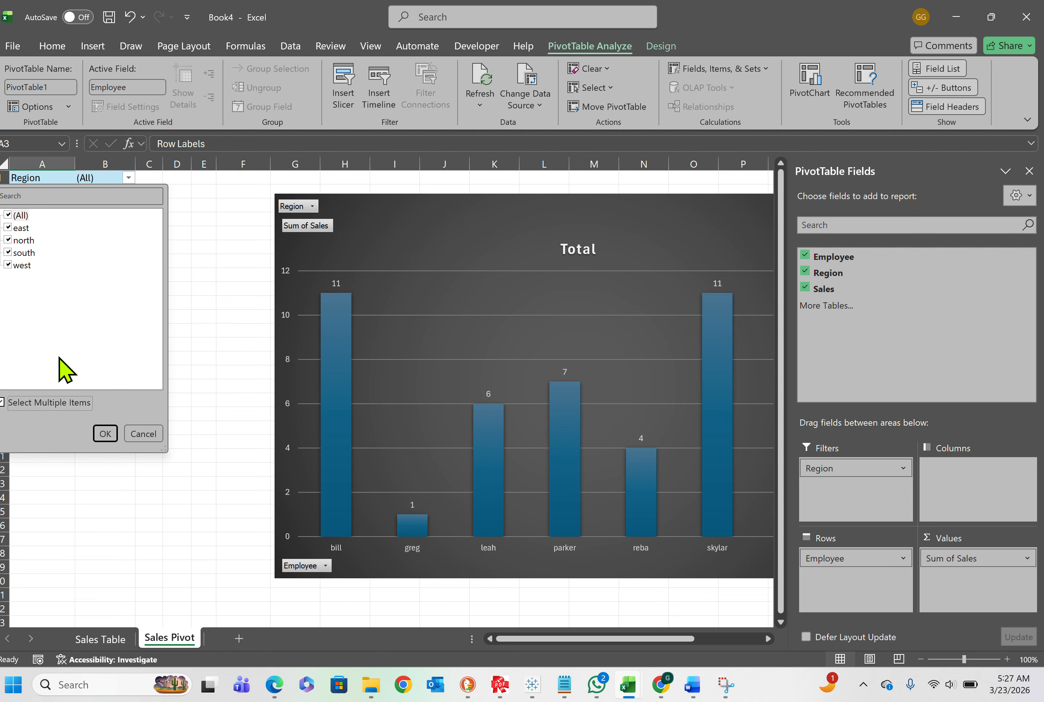
left_click(15, 228)
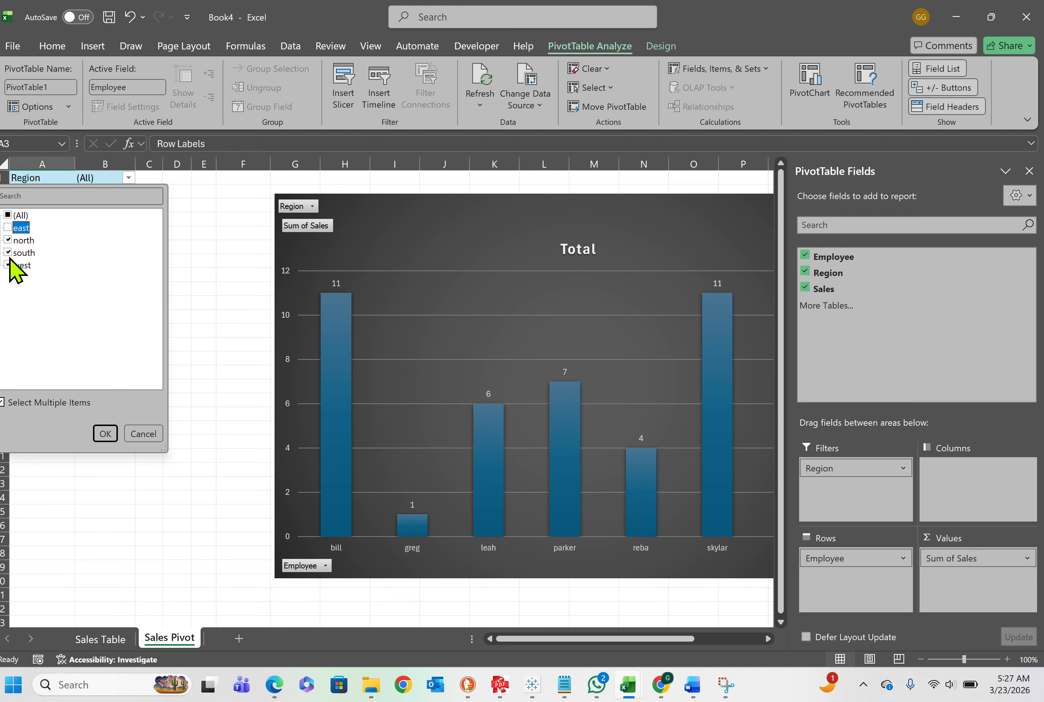
left_click(8, 254)
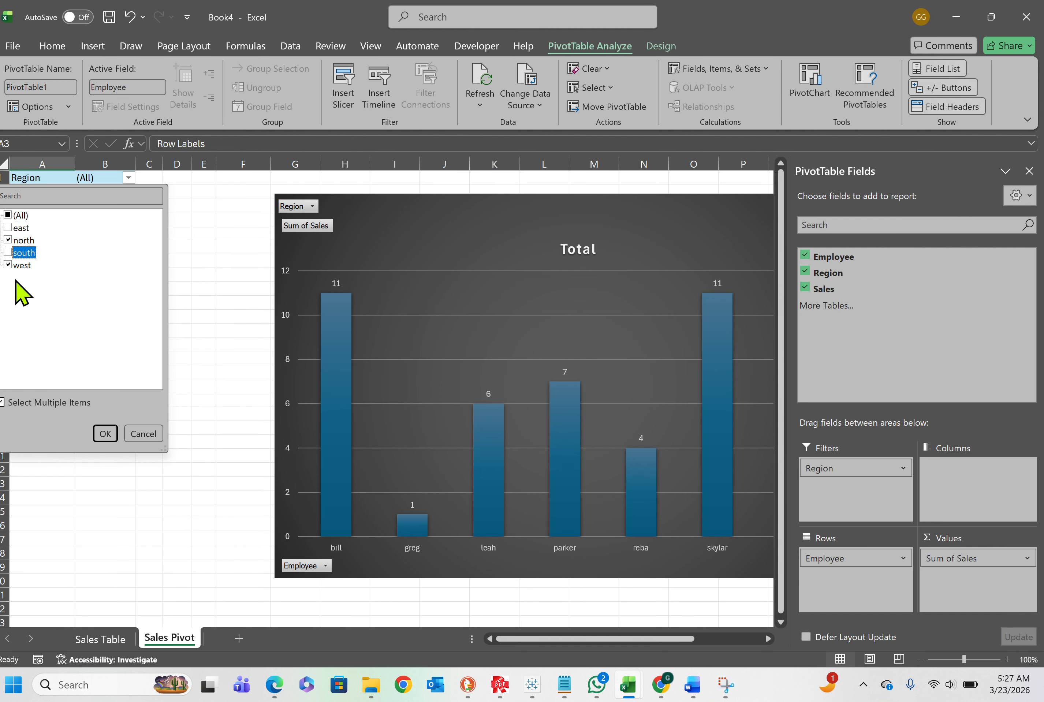
left_click(105, 434)
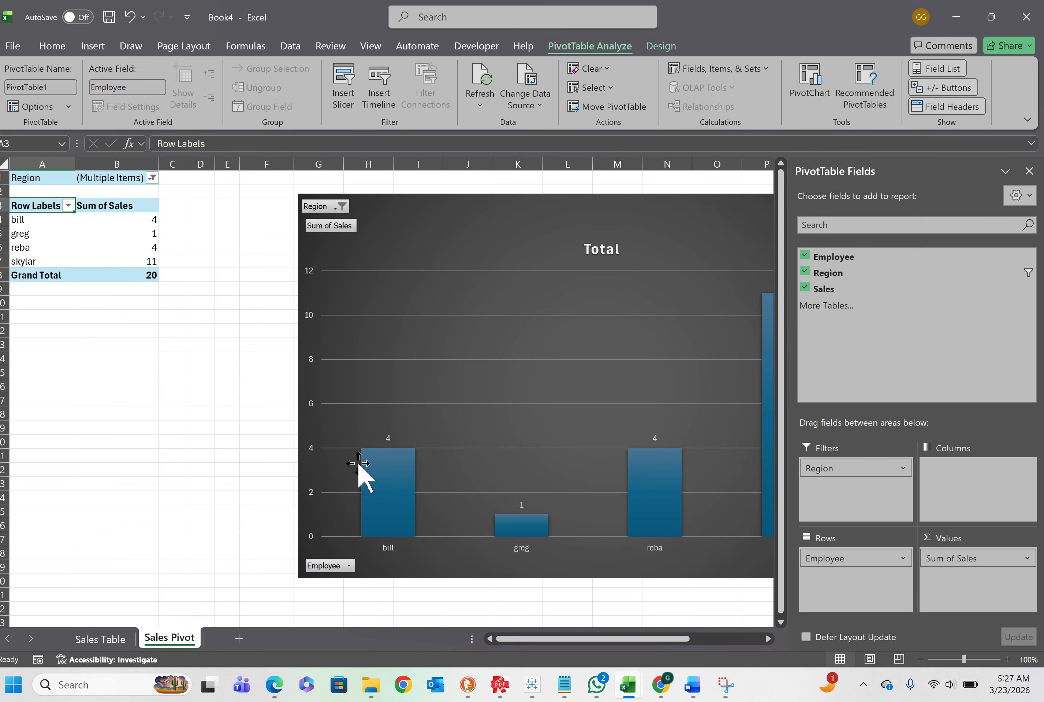
Move the PivotChart closer to the row labels and apply the dark gradient chart style with wide columns
left_click_drag(491, 217, 332, 230)
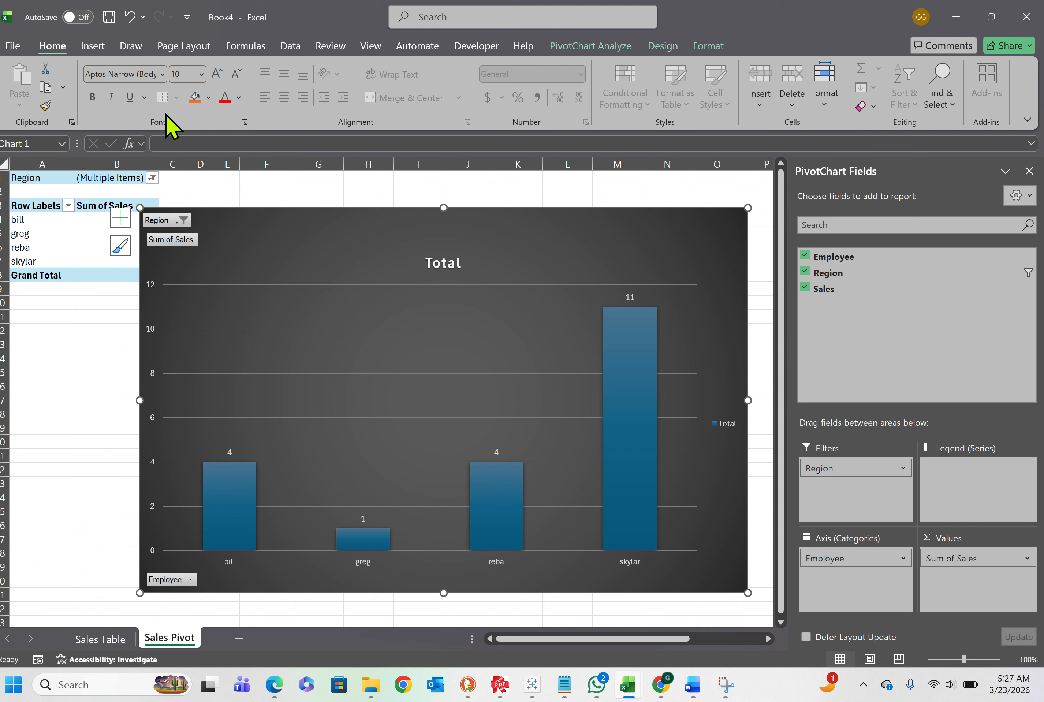
left_click(662, 46)
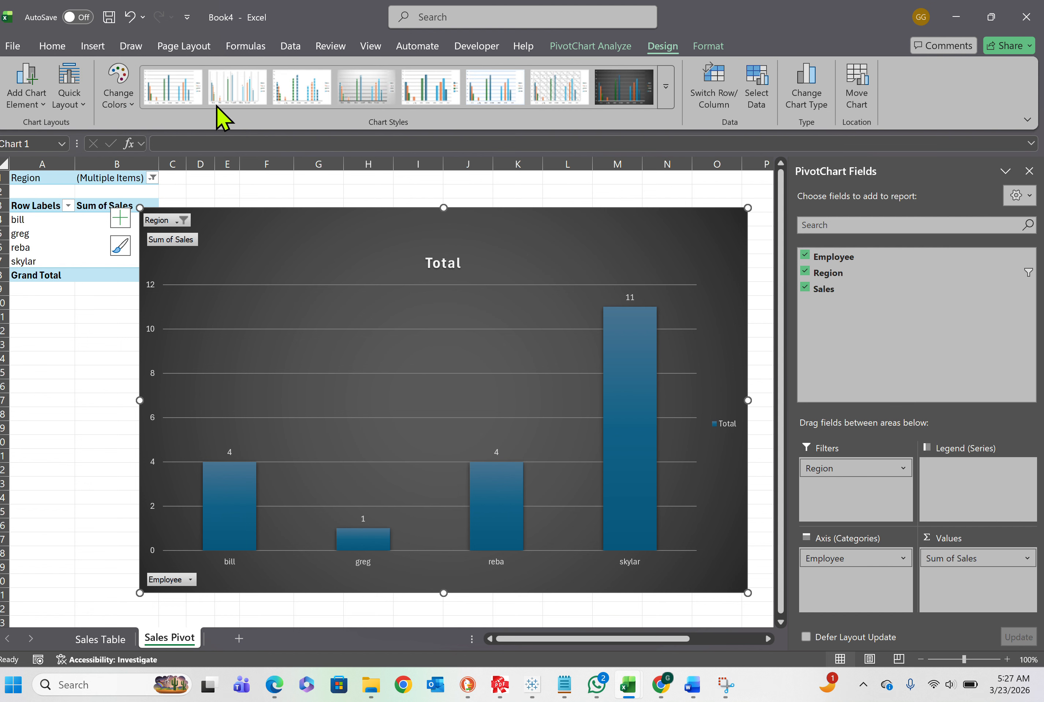
left_click(633, 104)
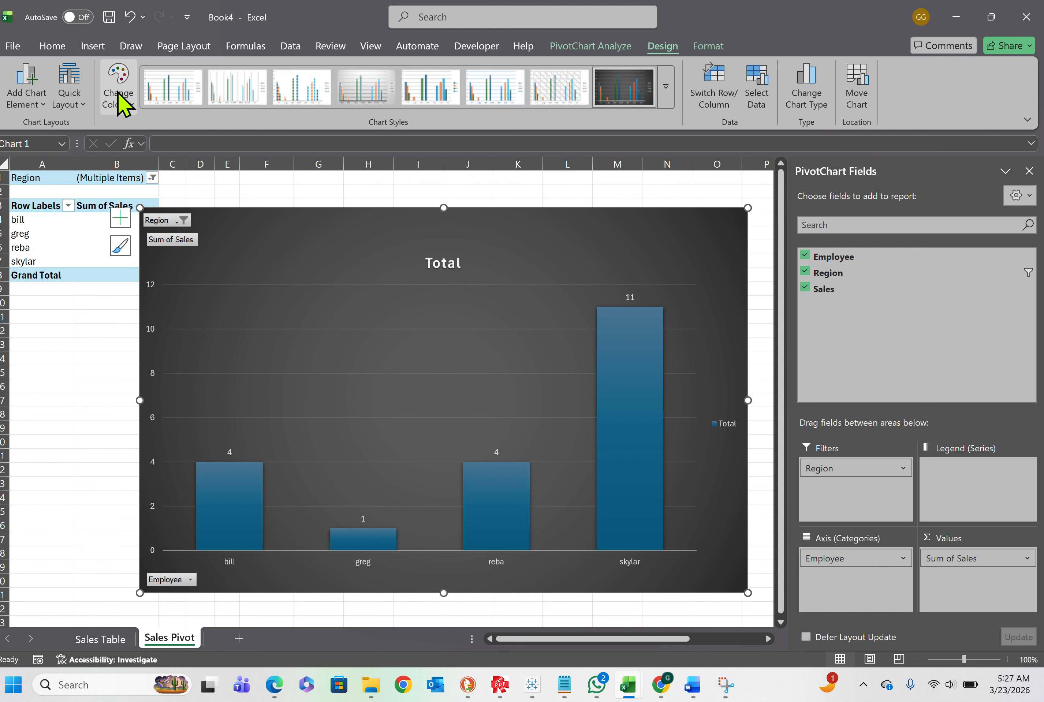
Preview the quick layouts for the PivotChart and check the chart element options without applying any
left_click(71, 97)
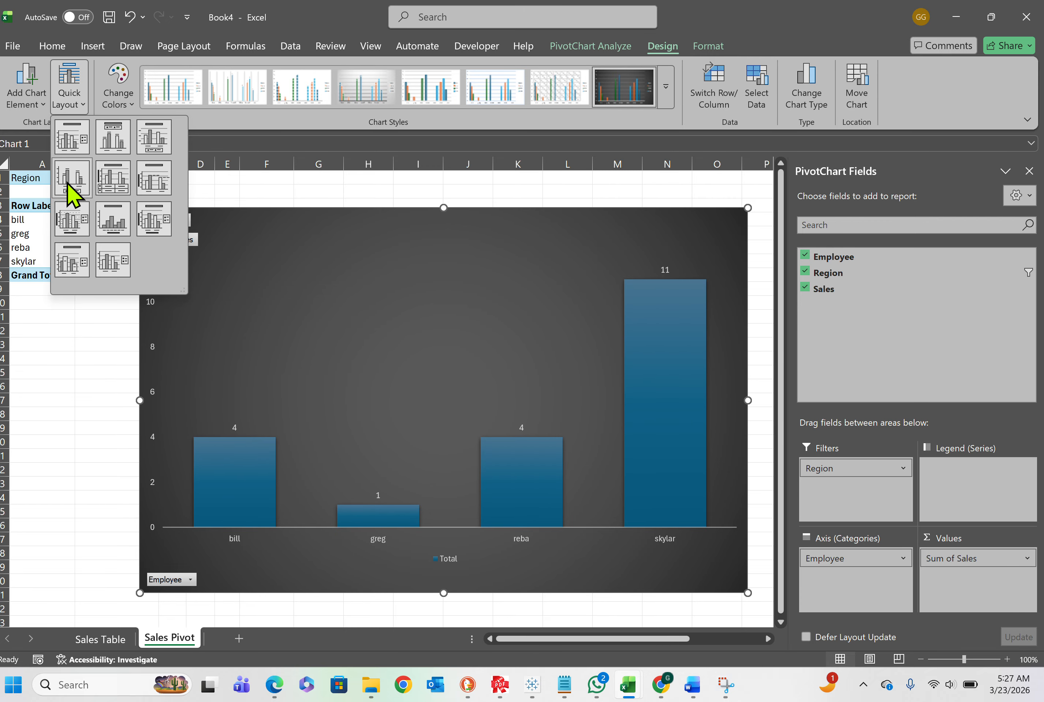
left_click(68, 101)
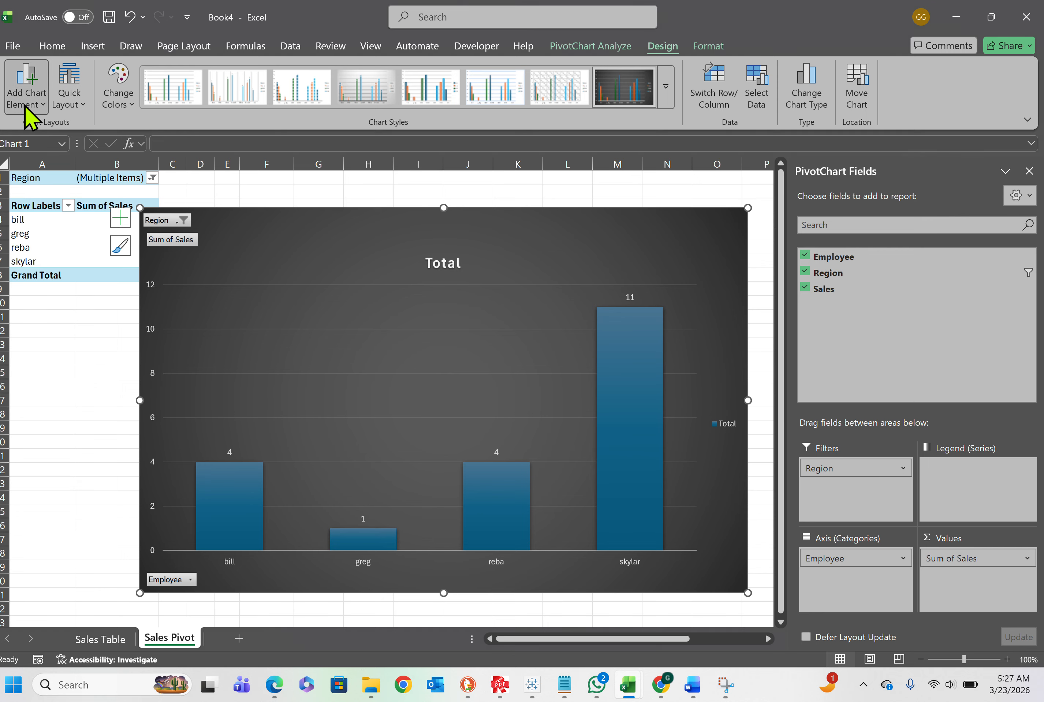
left_click(27, 97)
left_click(74, 96)
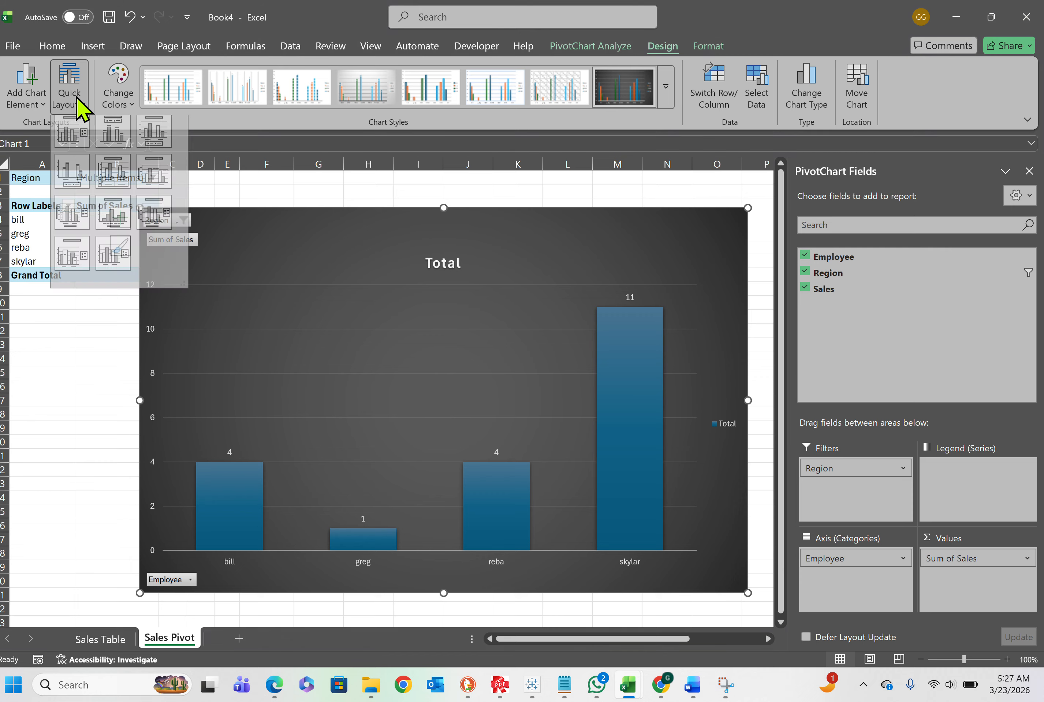
Try the dark outlined-column style and a light one, and settle on the white chart style with solid columns and fine horizontal gridlines
left_click(665, 88)
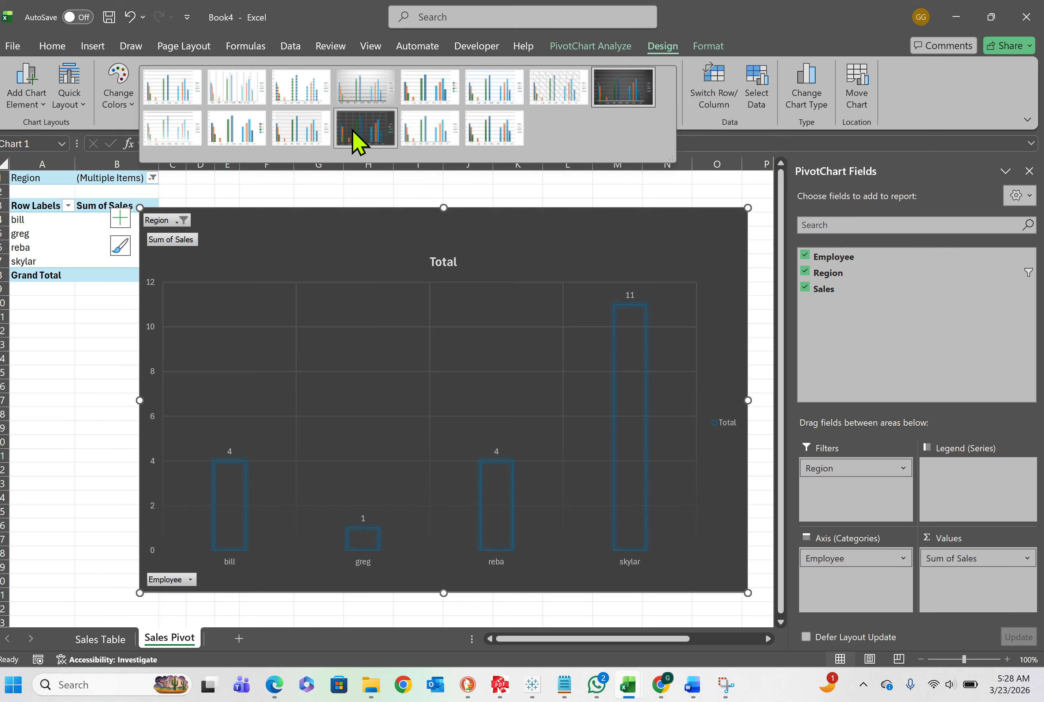
left_click(352, 130)
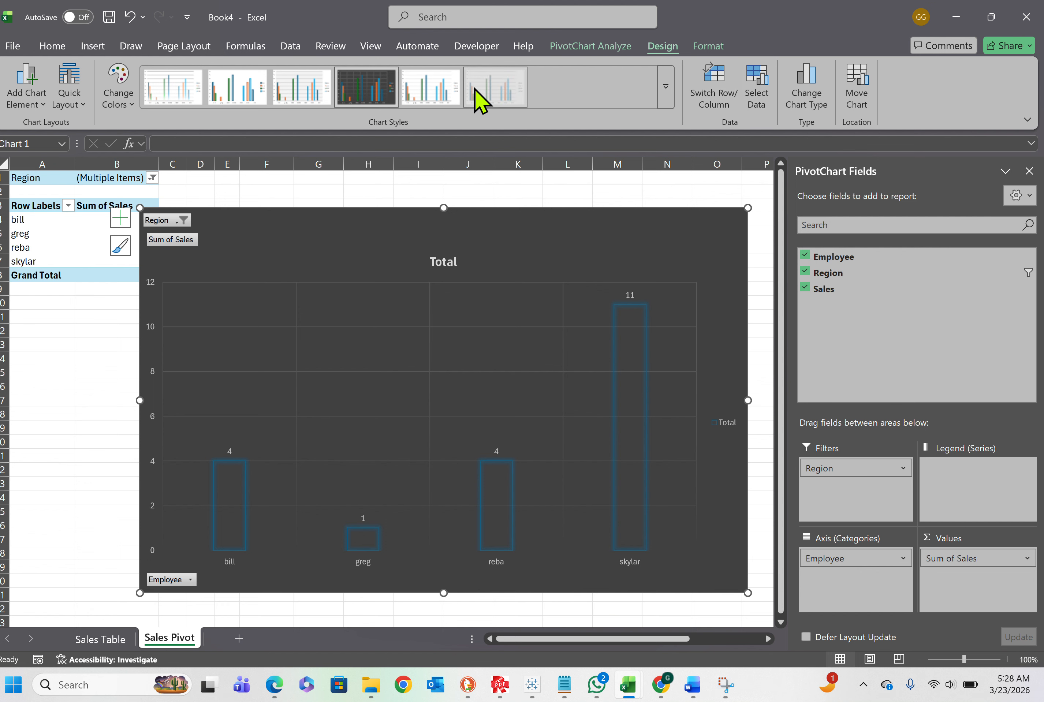
left_click(452, 89)
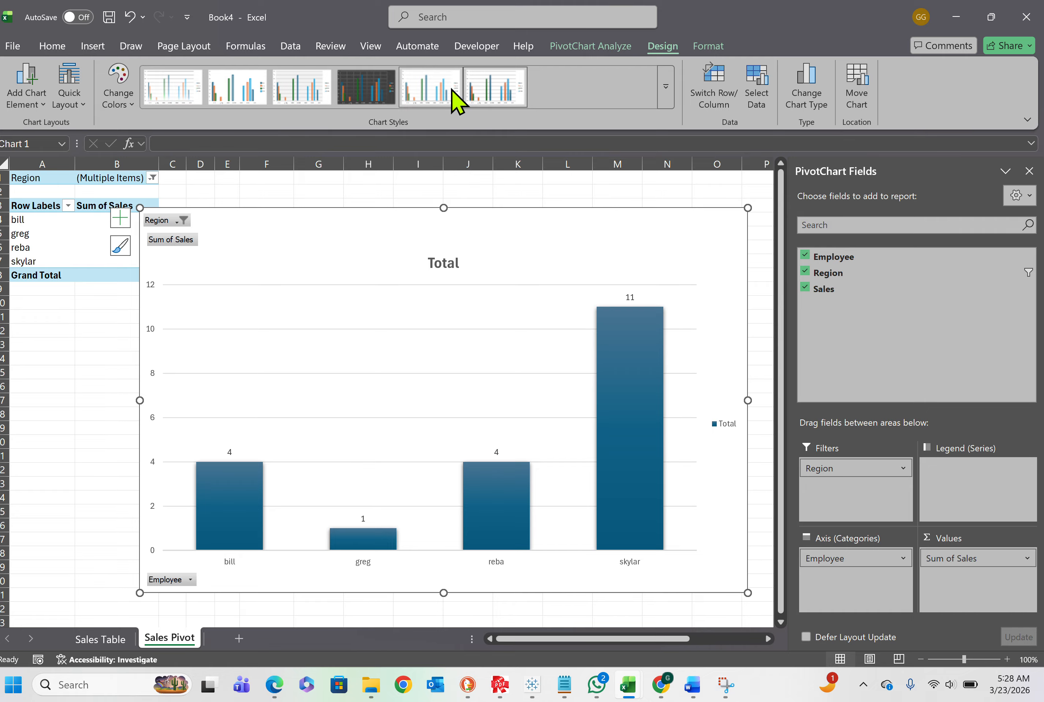
left_click(312, 96)
left_click(109, 368)
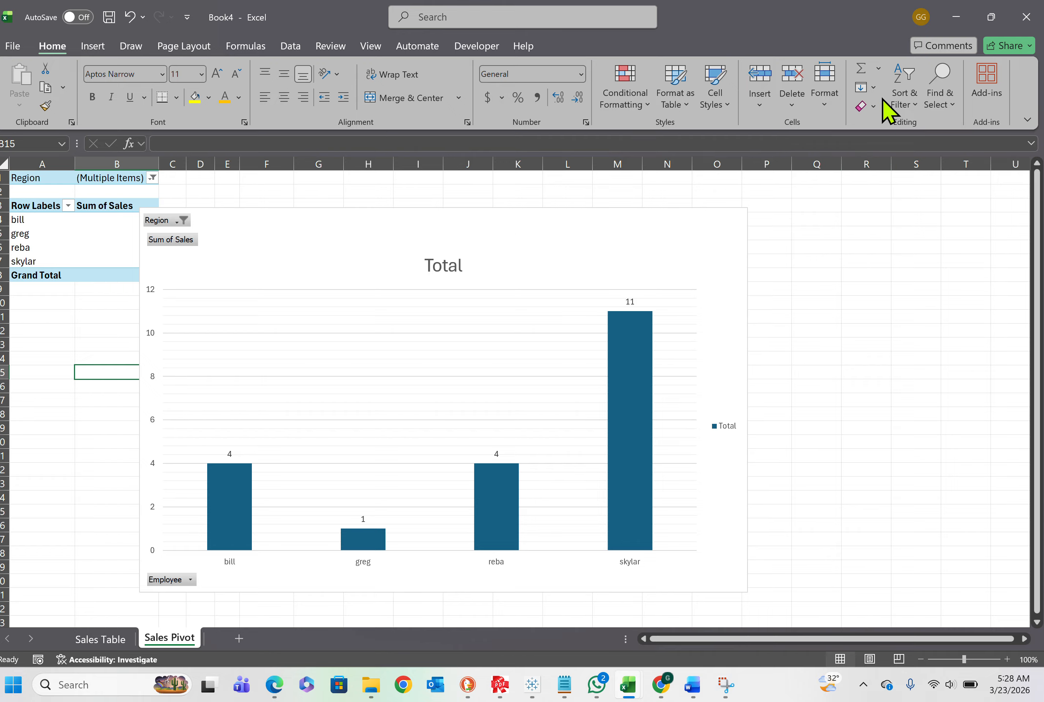
Add Region to the Values area as a count and move the PivotChart clear of the PivotTable's figures
left_click(92, 235)
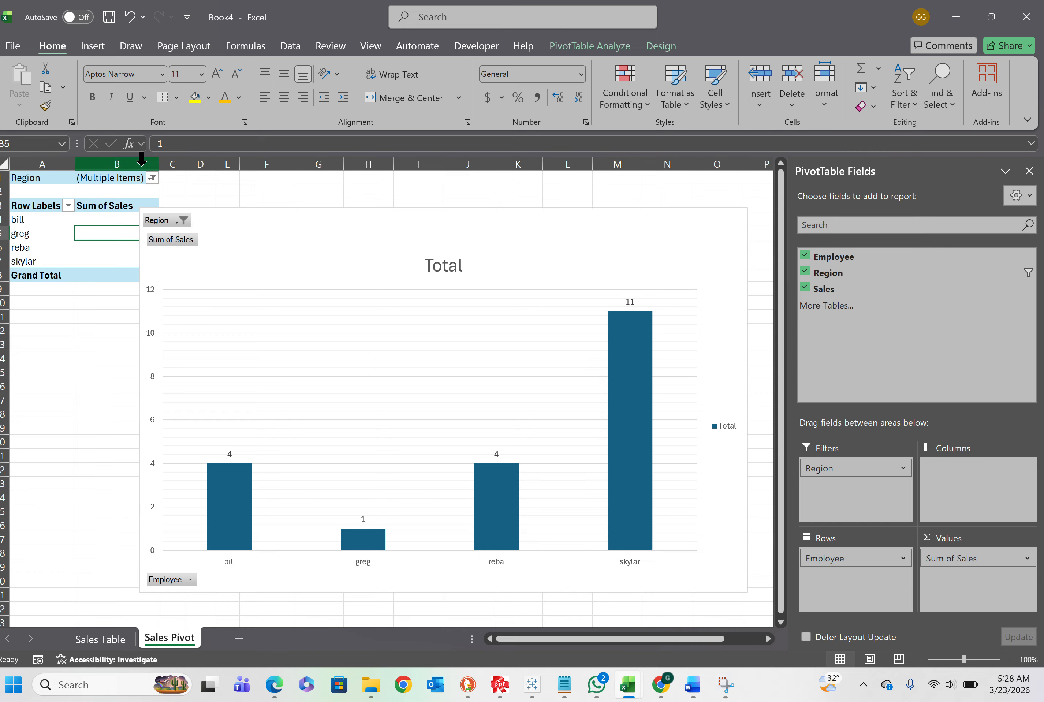
left_click(612, 46)
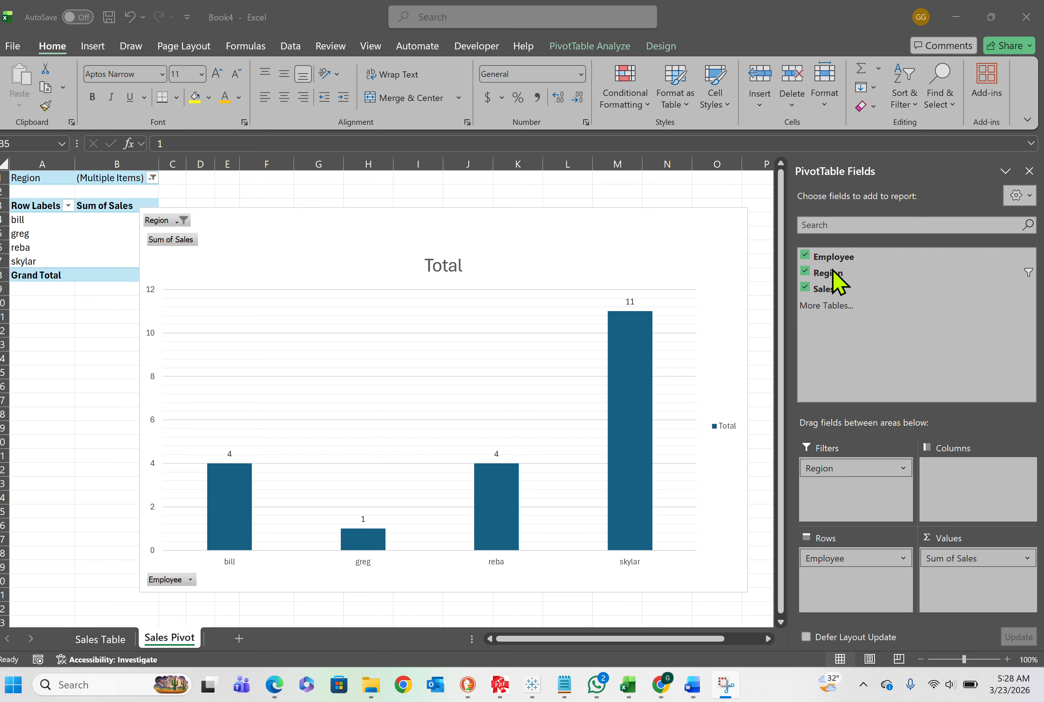
left_click_drag(830, 273, 978, 582)
left_click_drag(843, 275, 959, 574)
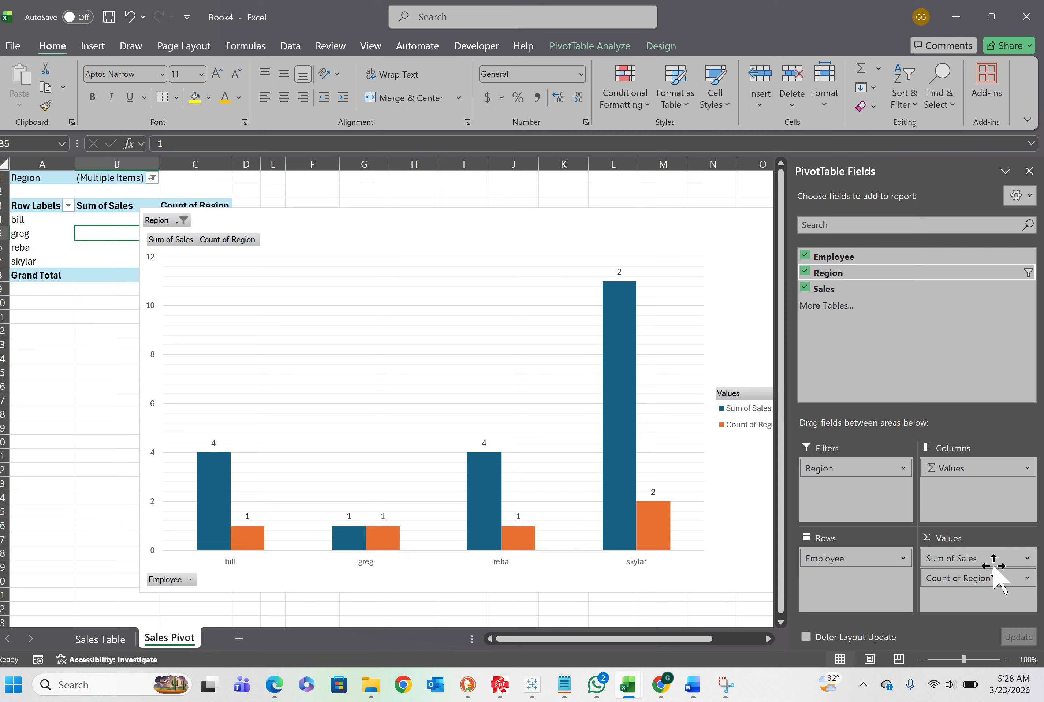
mouse_move(443, 245)
left_mouse_down()
mouse_move(574, 245)
mouse_move(590, 231)
mouse_move(545, 197)
left_mouse_up()
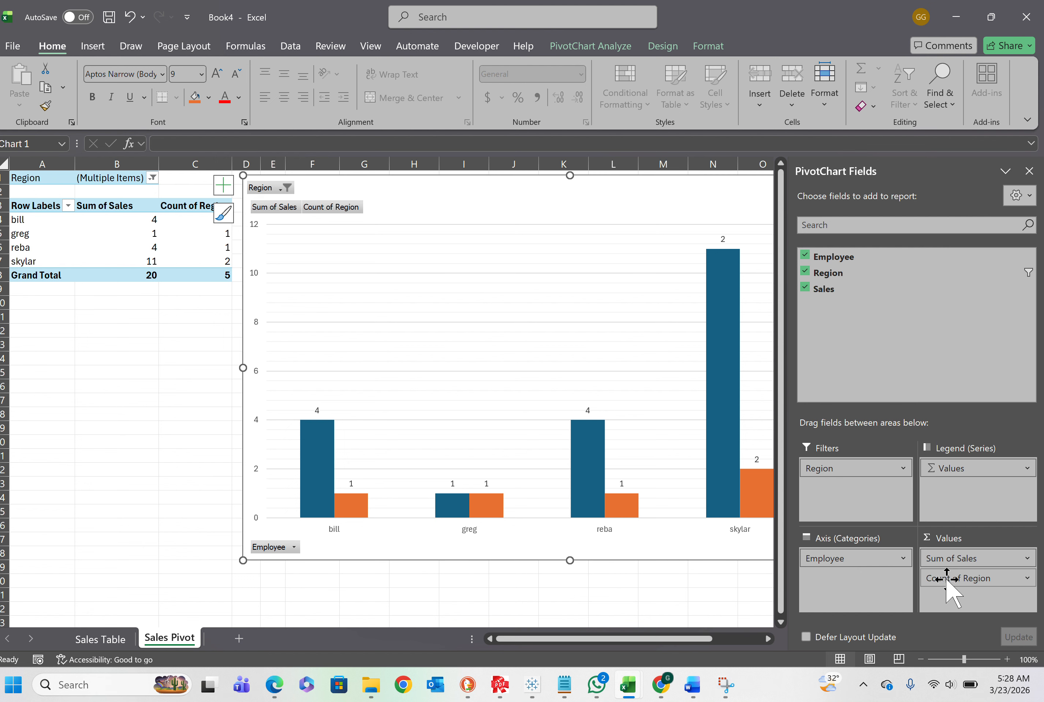
Move Region from Filters to the Legend (Series) area and shift the PivotChart so its legend is in view
left_click_drag(945, 580, 966, 517)
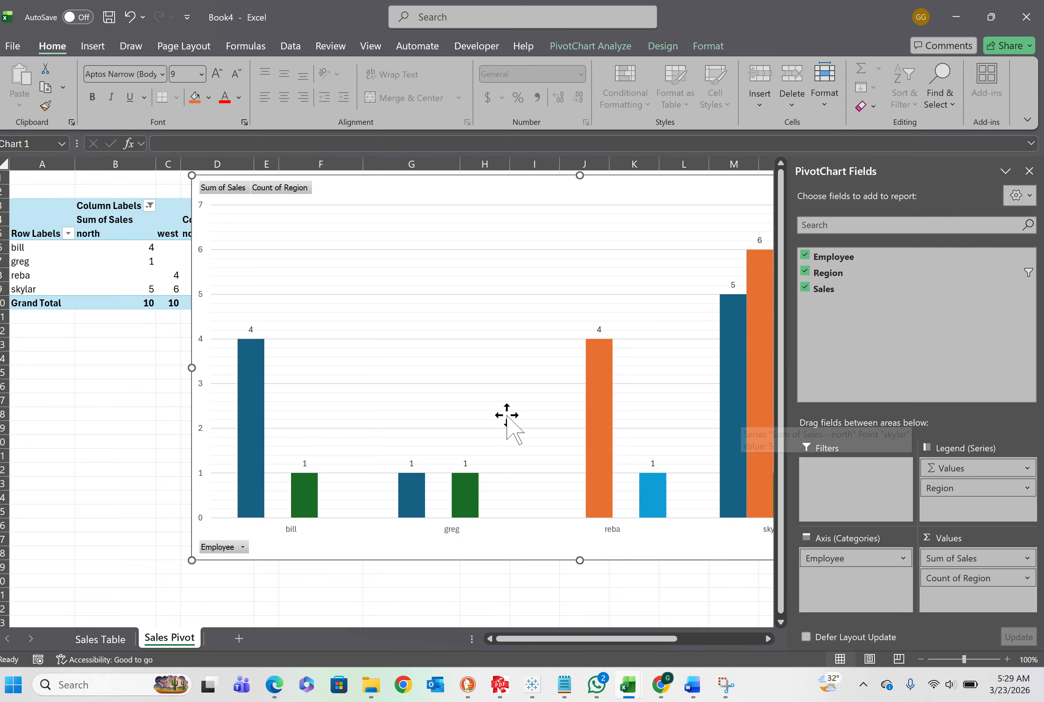
left_click(241, 551)
key("Escape")
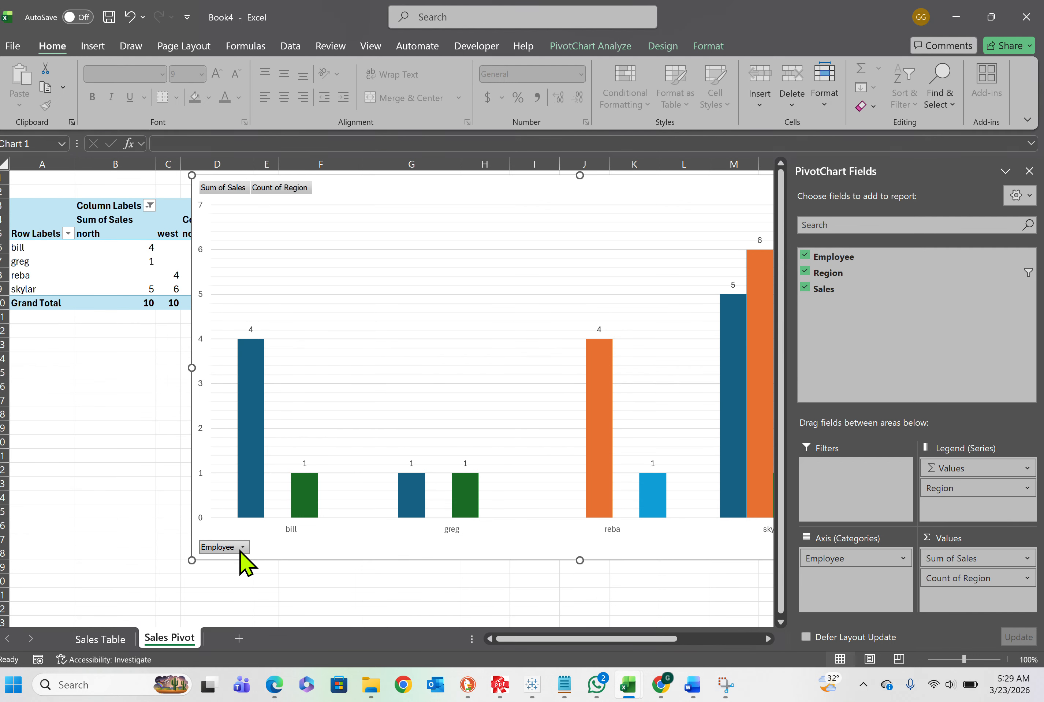
left_click_drag(418, 200, 287, 202)
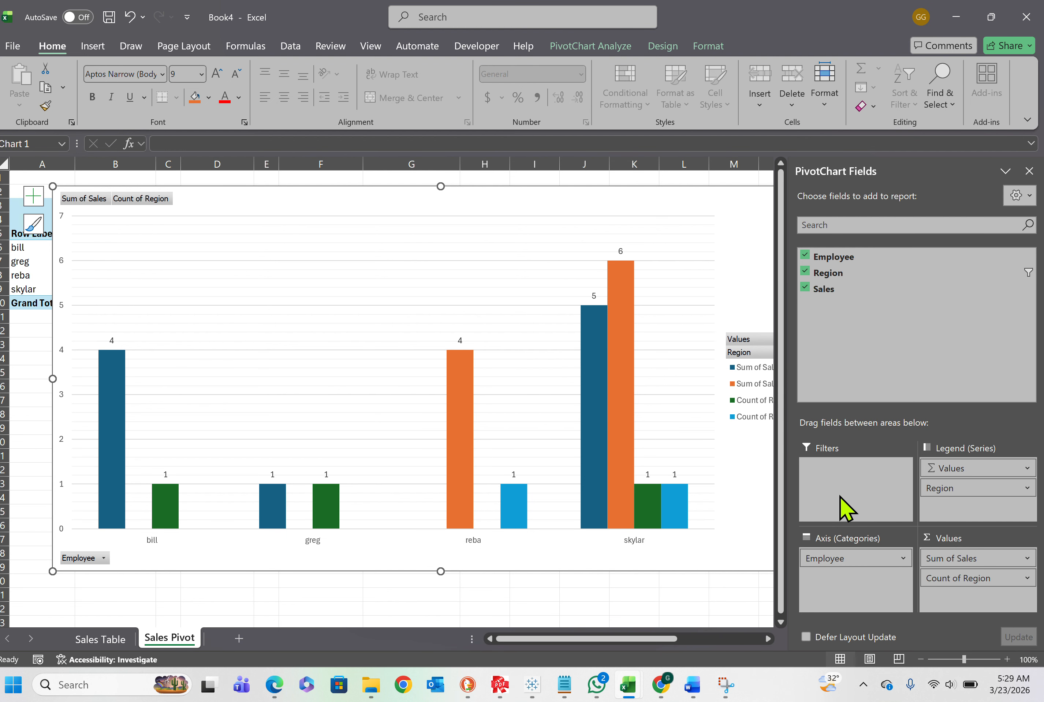
On the Sales Table sheet, try to insert a copy of the Region column within the table, ahead of the Sales column
left_click(115, 646)
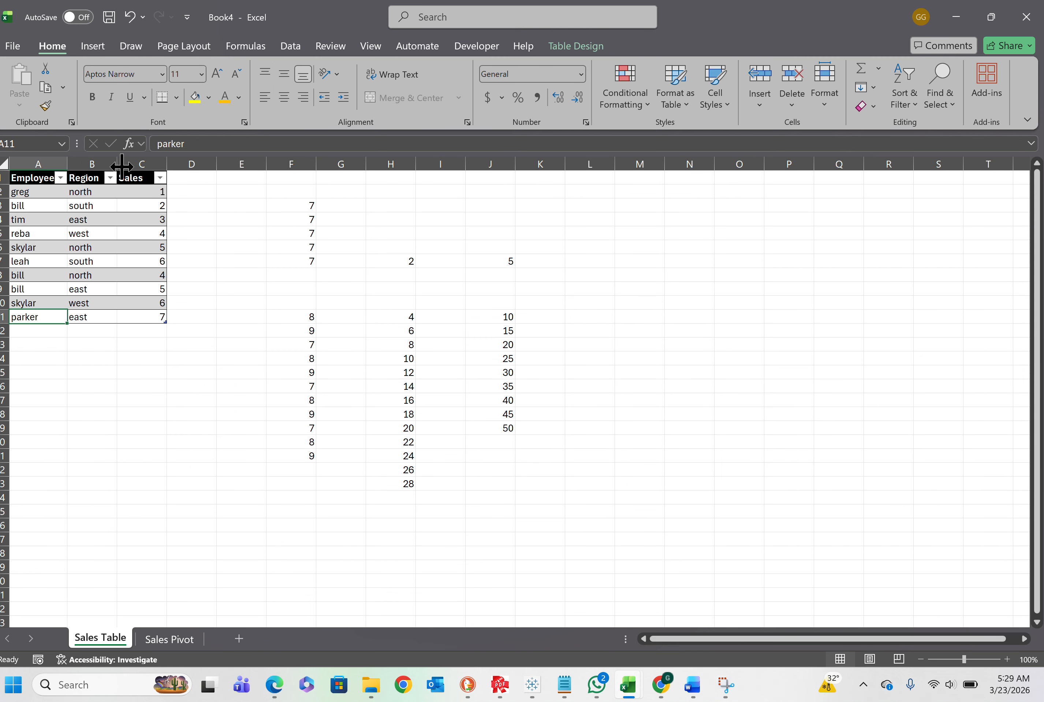
left_click(99, 158)
right_click(99, 163)
key("Escape")
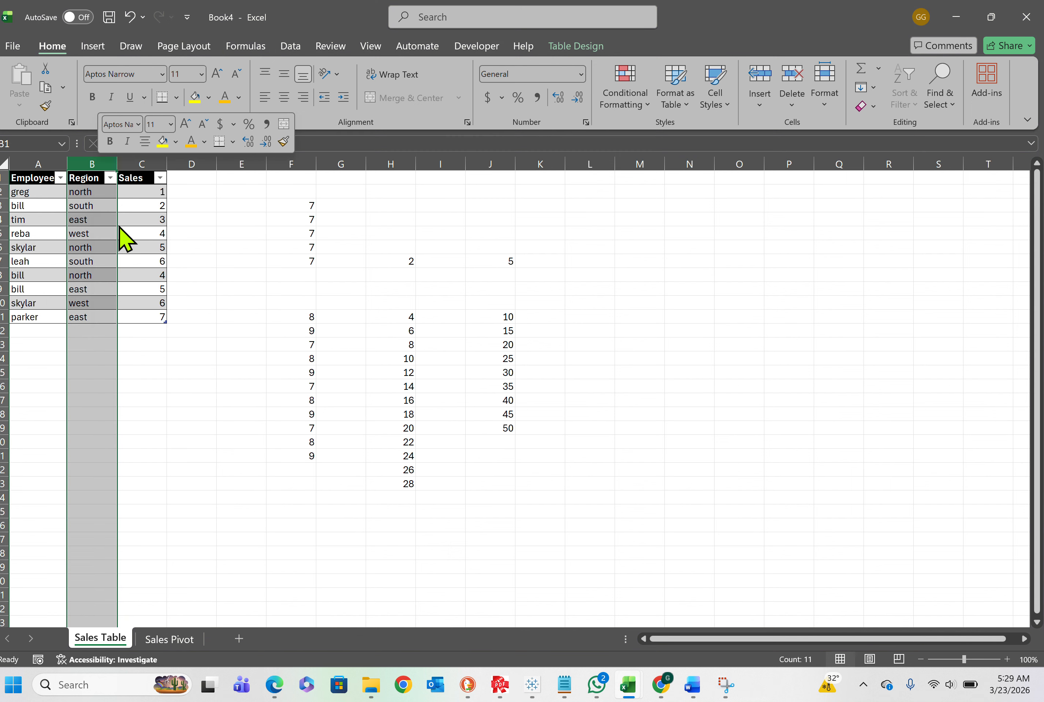
key("ctrl+c")
right_click(124, 165)
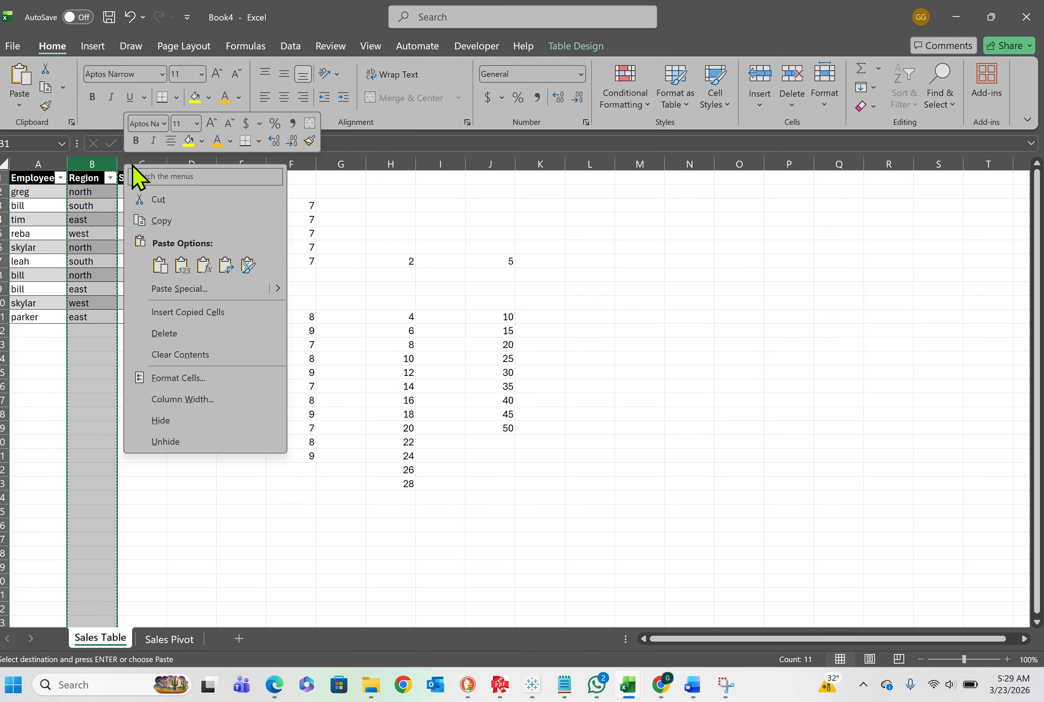
left_click(182, 312)
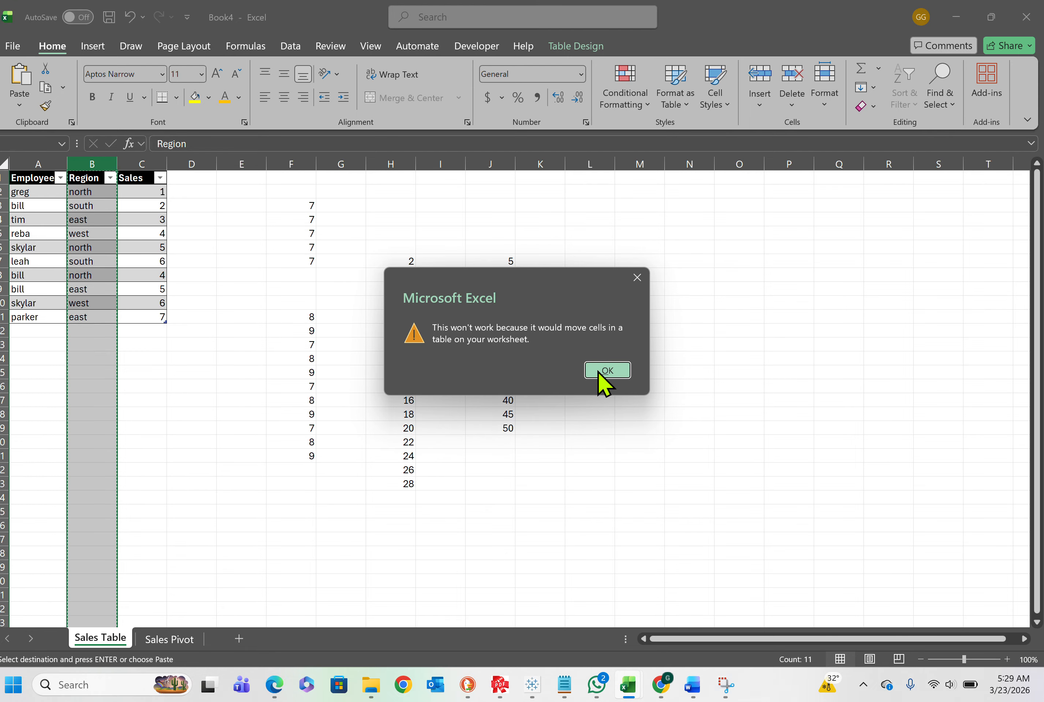
left_click(599, 374)
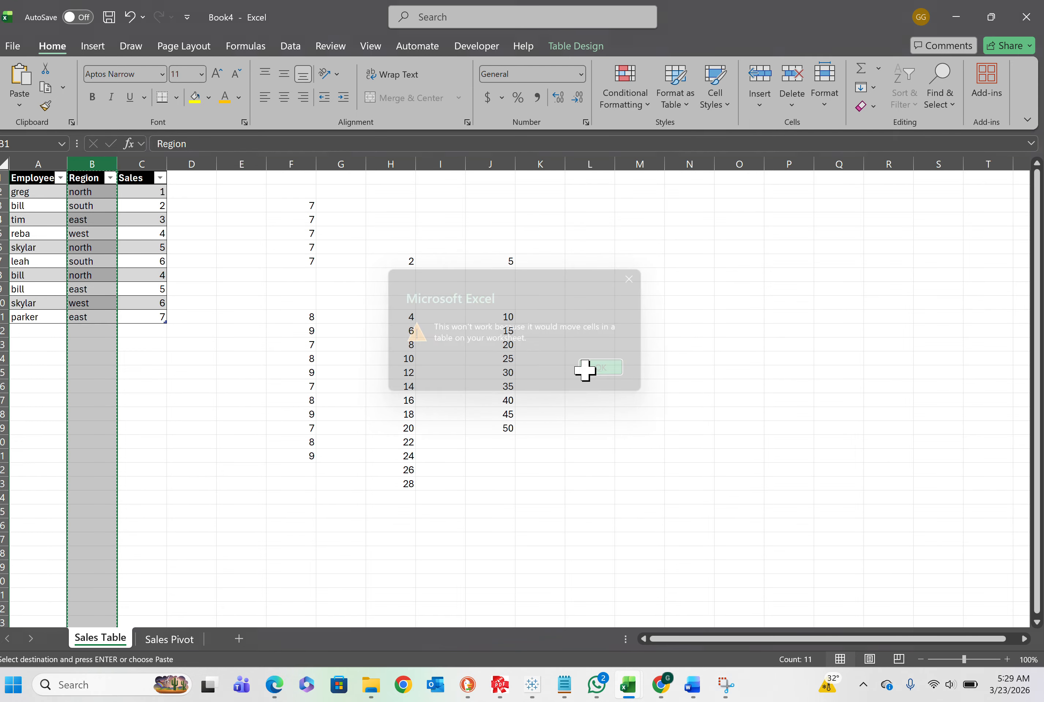
left_click(162, 234)
left_click(142, 161)
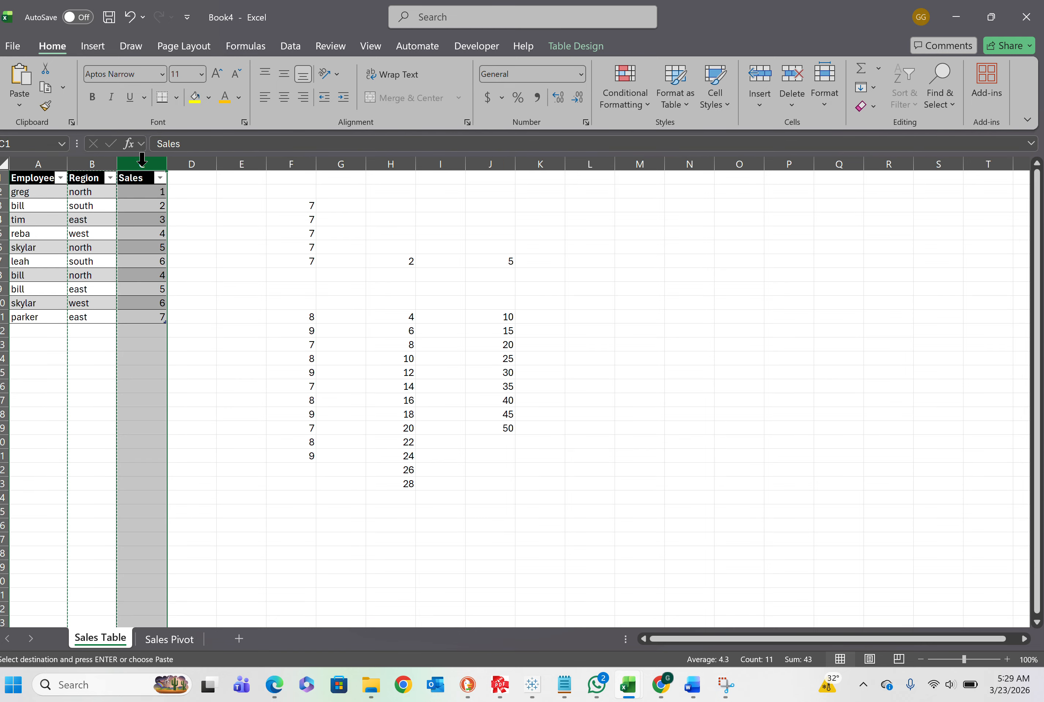
right_click(142, 161)
left_click(222, 316)
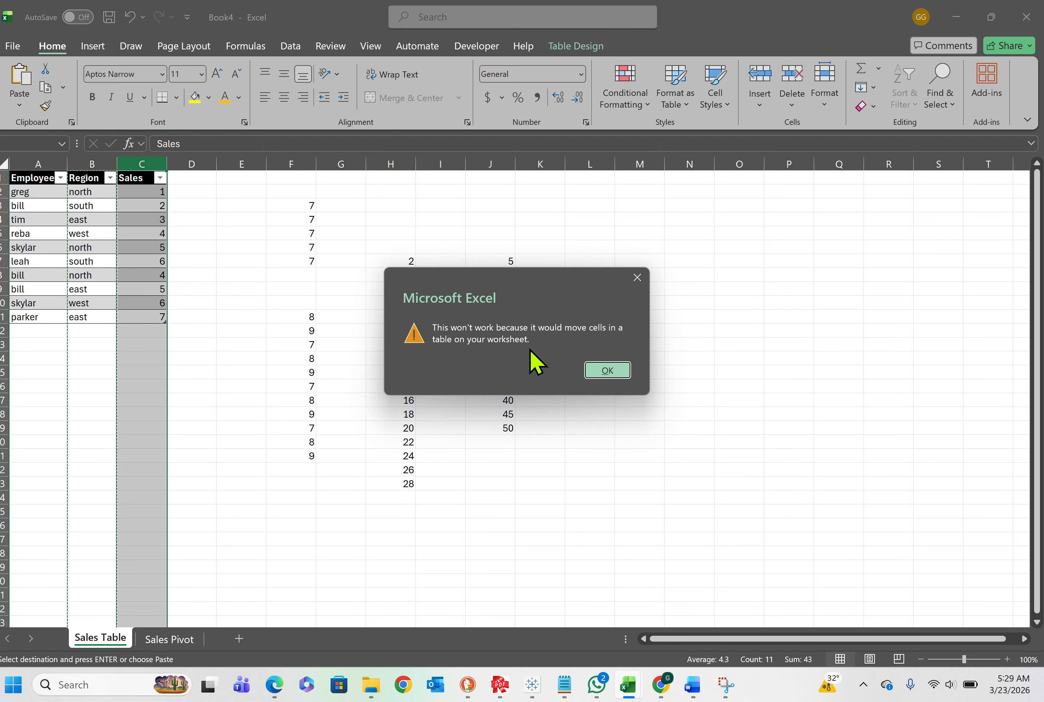
left_click(602, 373)
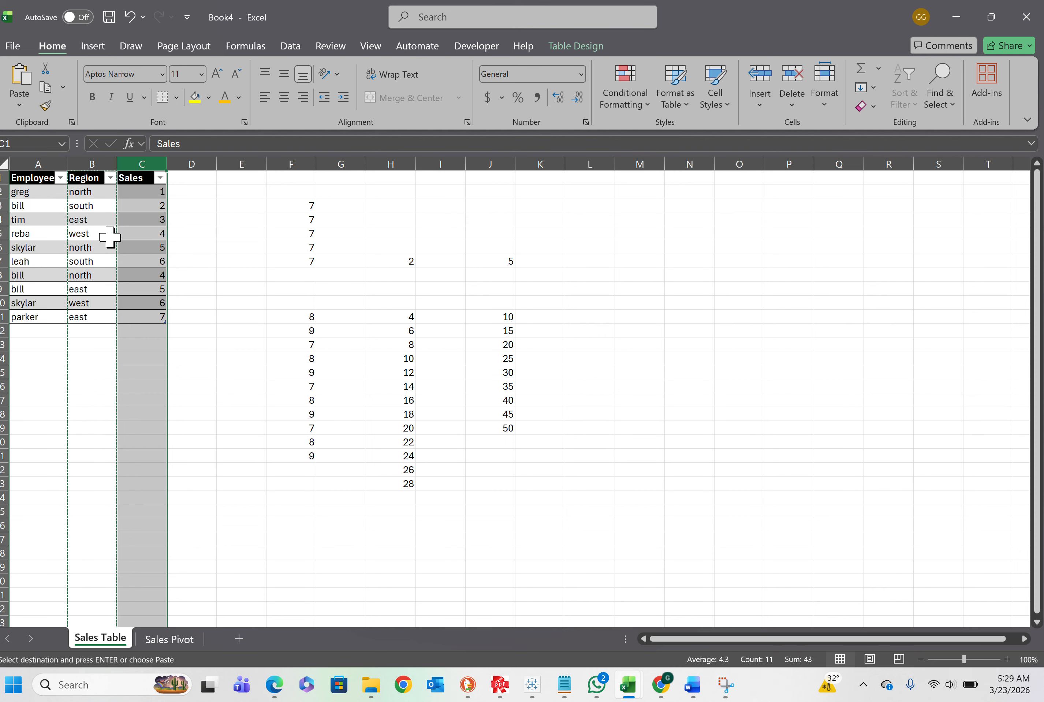
Cancel the pending column copy and insert a blank table column between Employee and Region
left_click(45, 235)
left_click(85, 162)
right_click(88, 162)
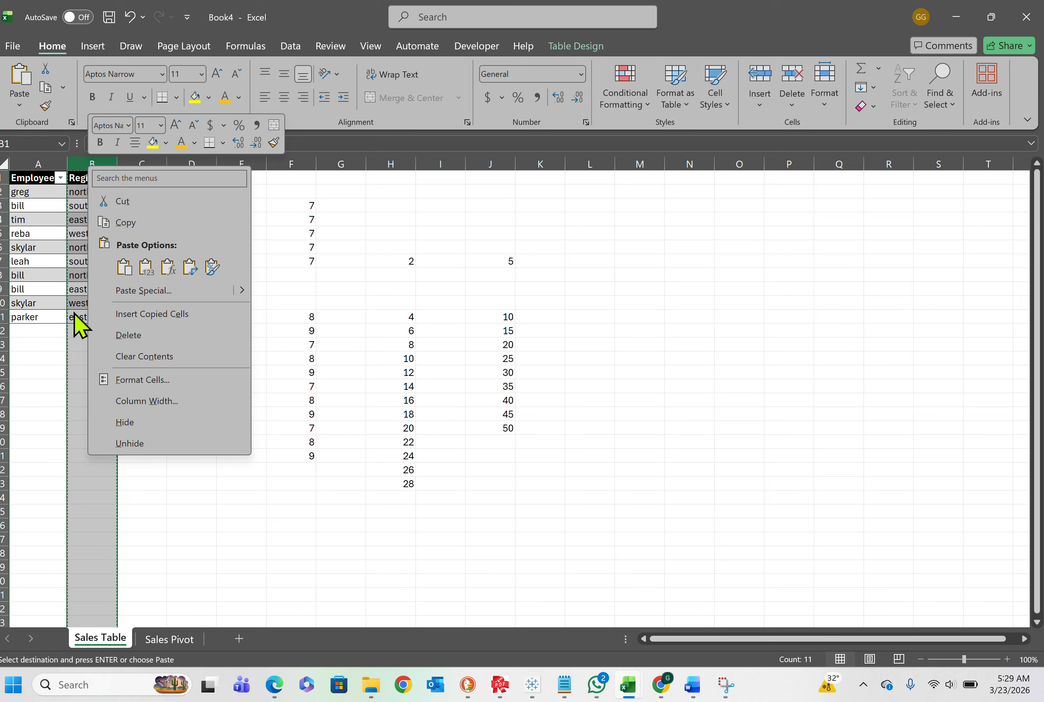
key("Escape")
key("Escape")
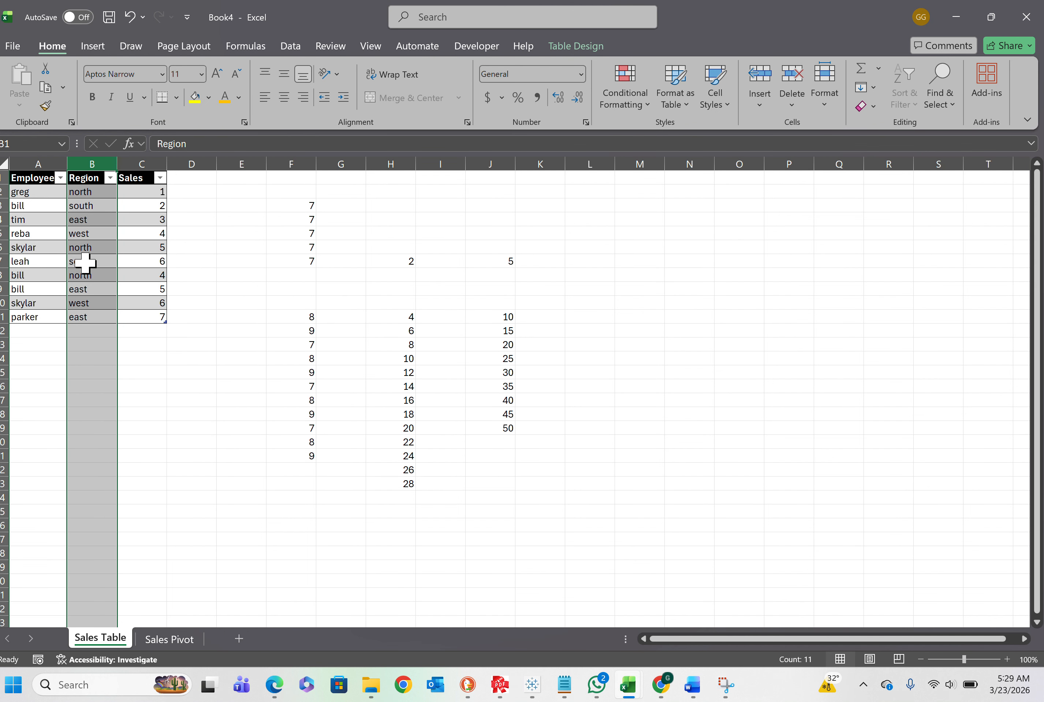
right_click(99, 162)
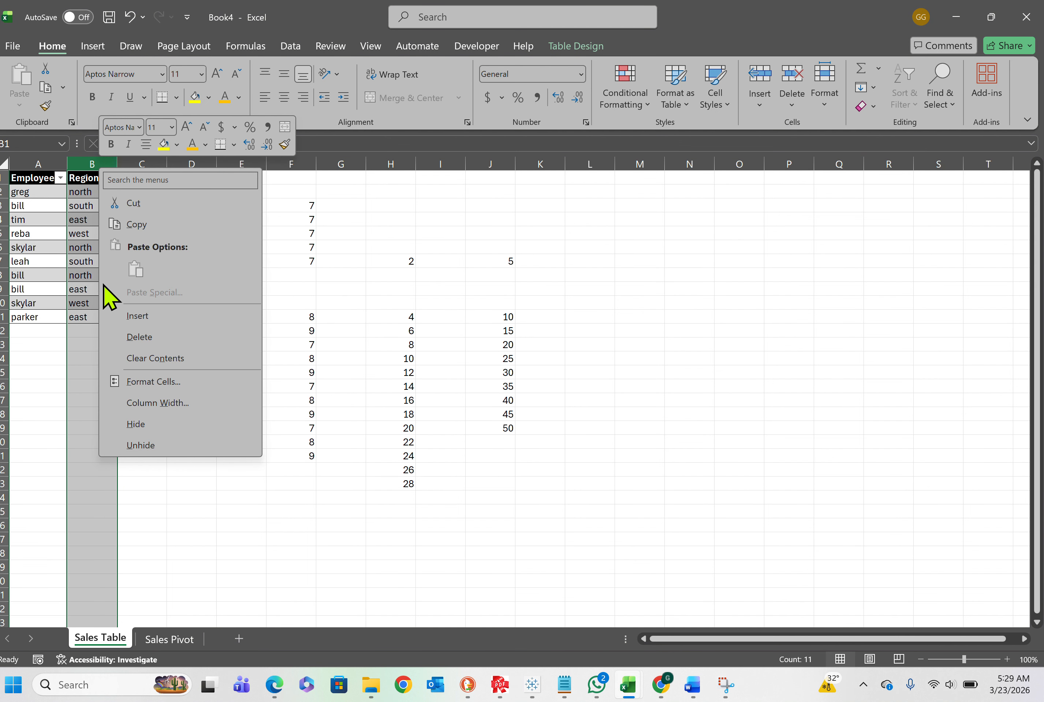
left_click(135, 316)
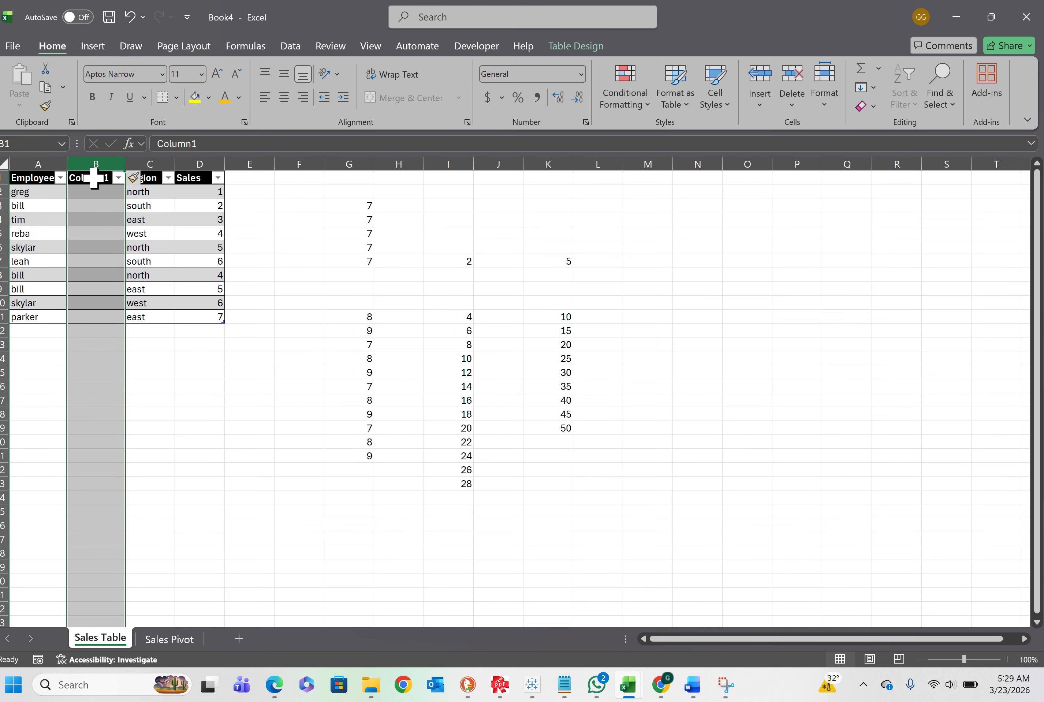
right_click(96, 162)
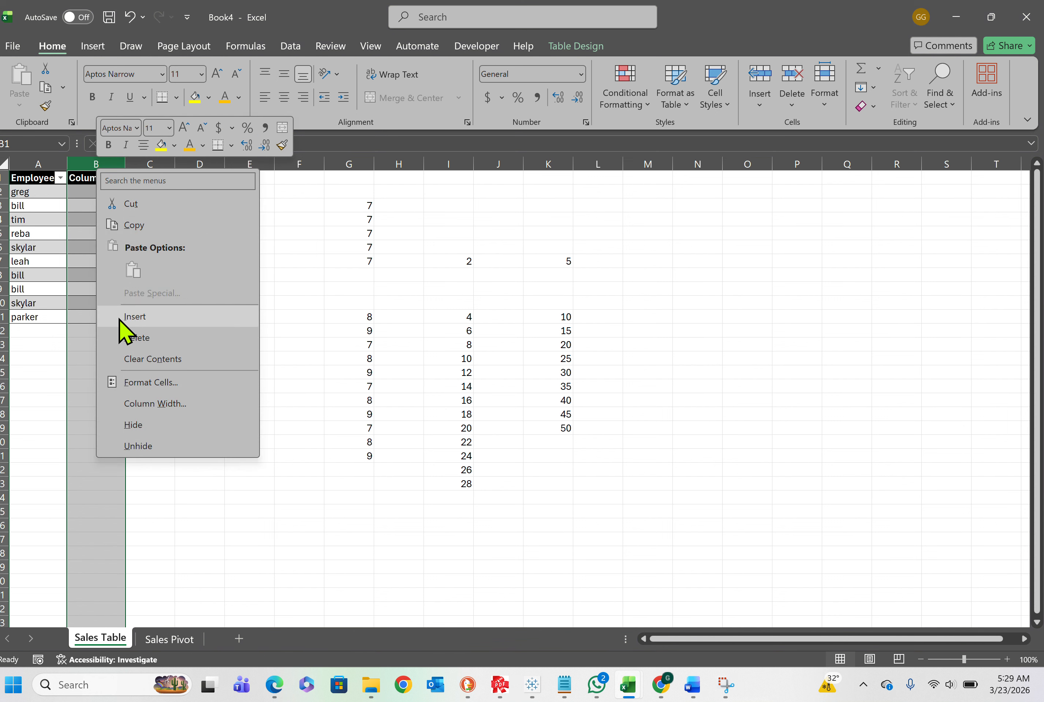
key("Escape")
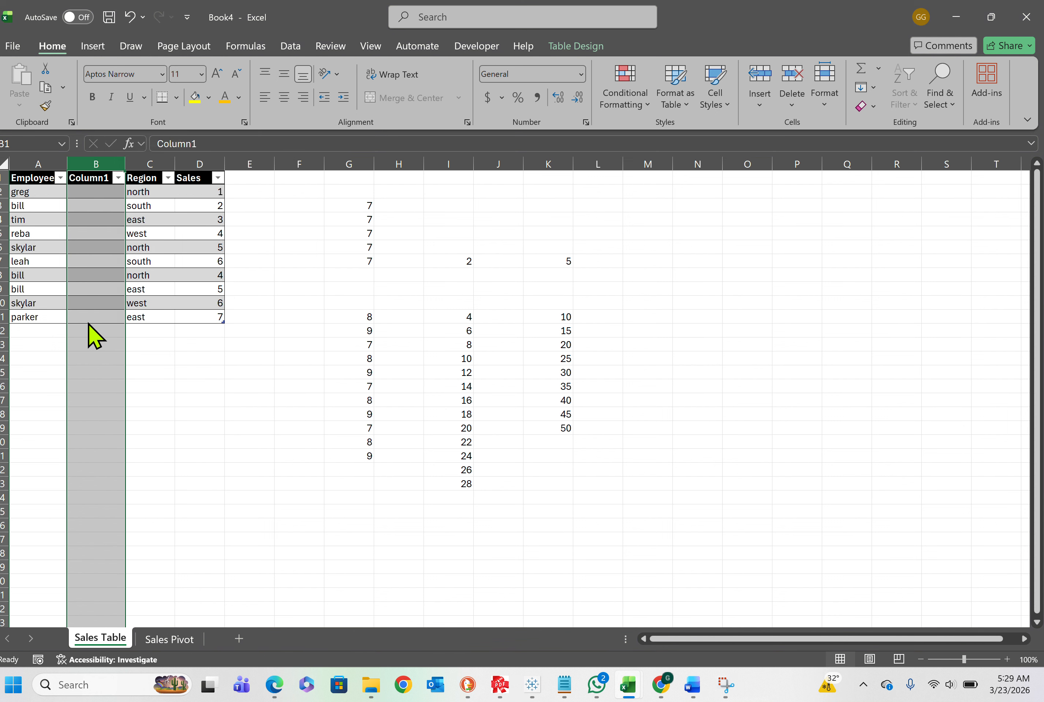
Copy the Region column's entries into the blank column beside Employee
left_click(149, 171)
right_click(151, 215)
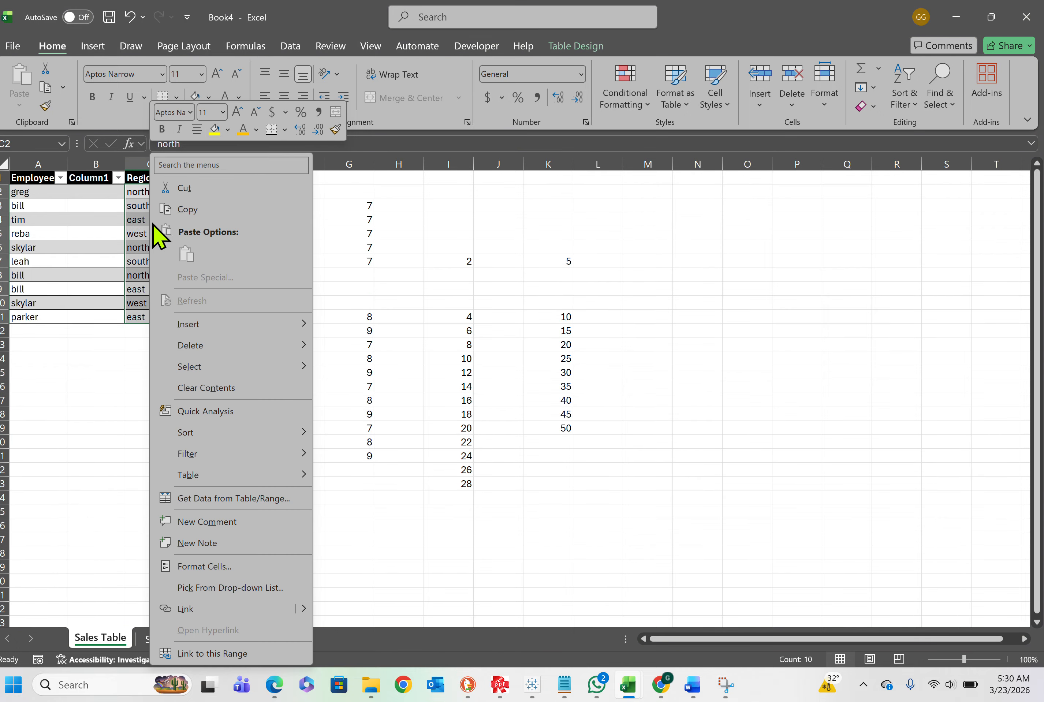
left_click(191, 211)
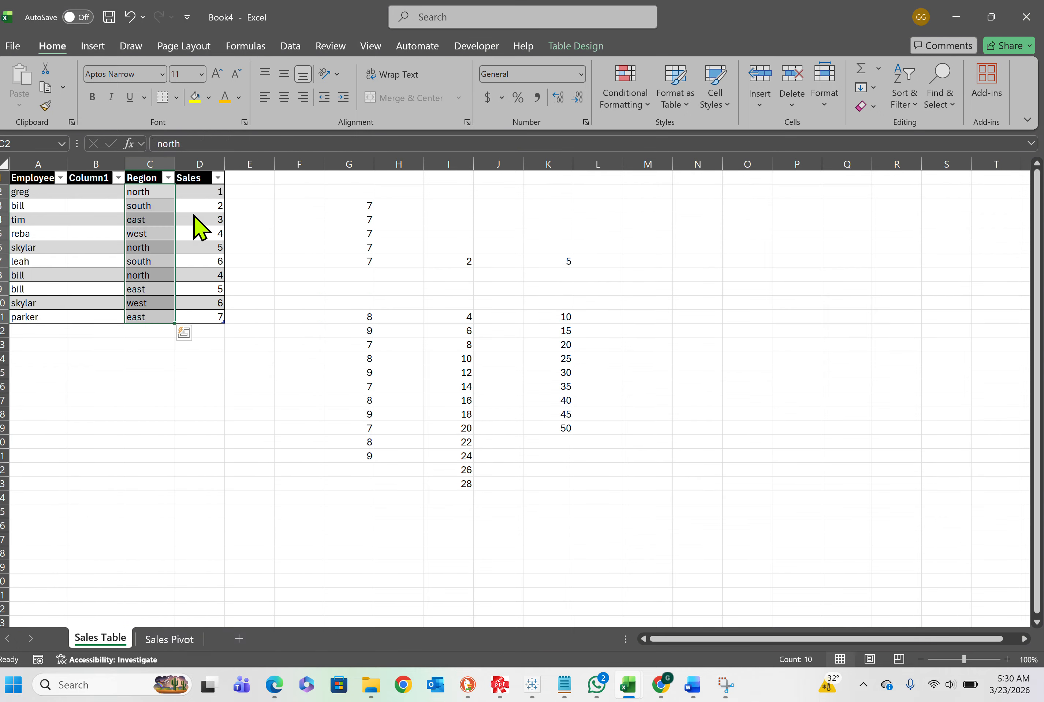
left_click(92, 172)
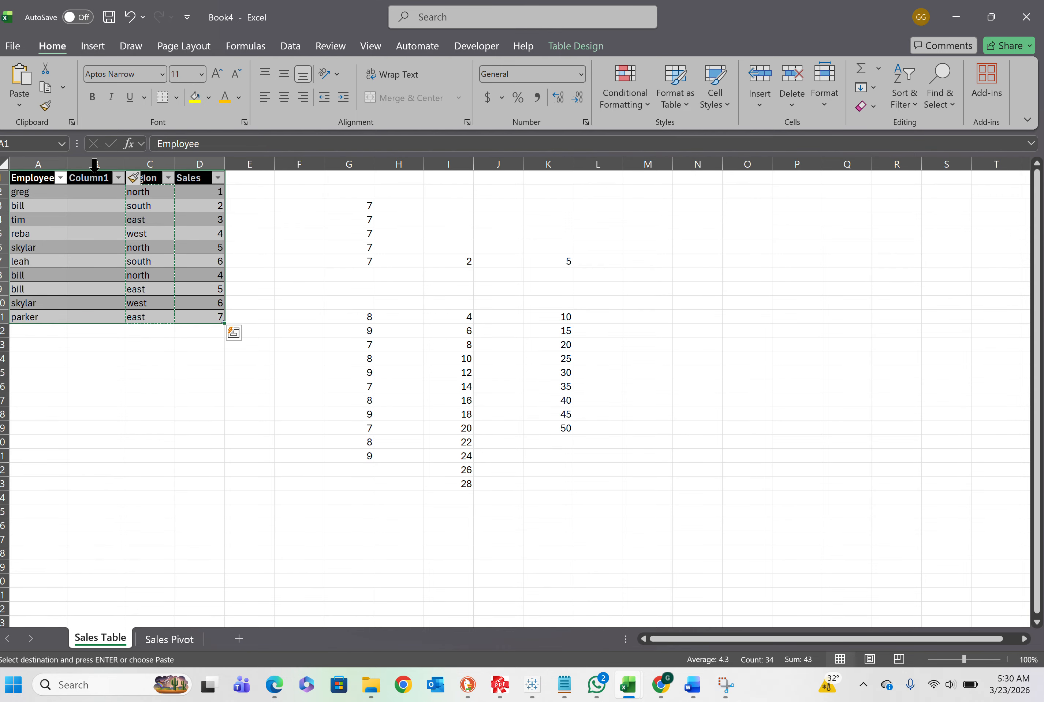
left_click(94, 172)
right_click(93, 172)
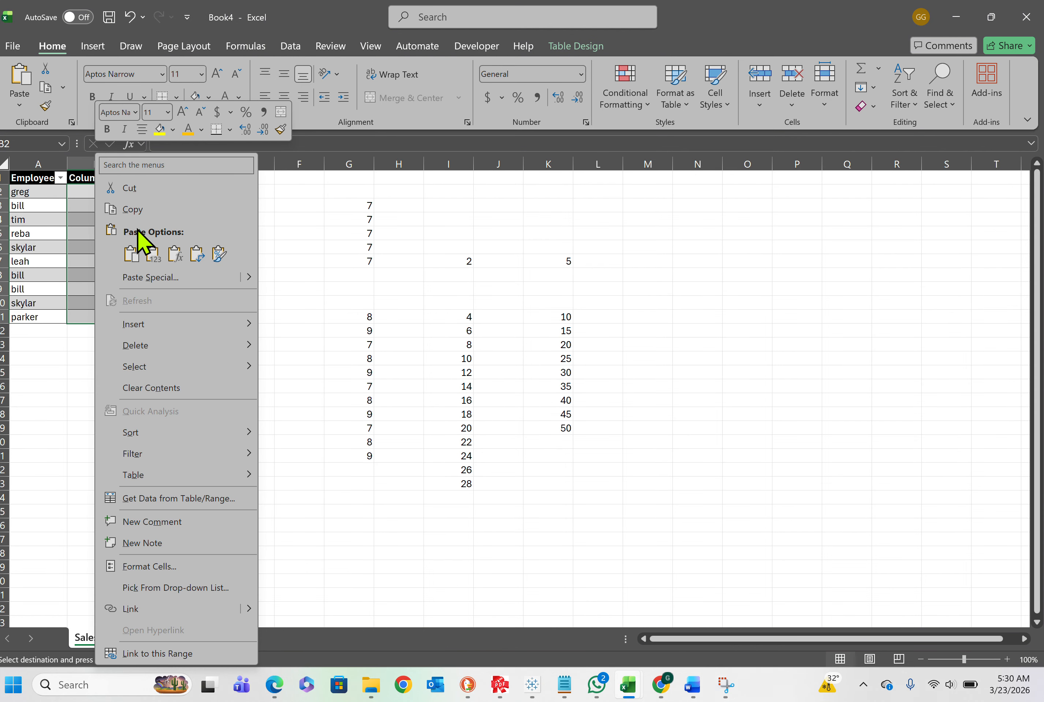
left_click(133, 252)
Rename the duplicated region column's header to Region Filter
left_click(94, 176)
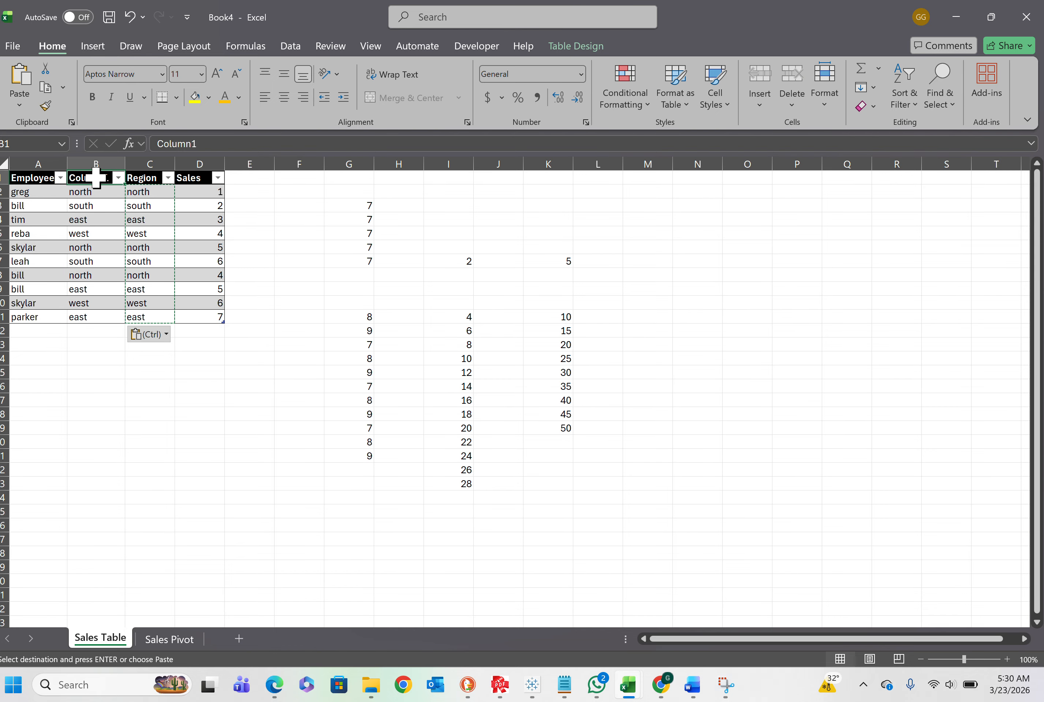
type("Rego")
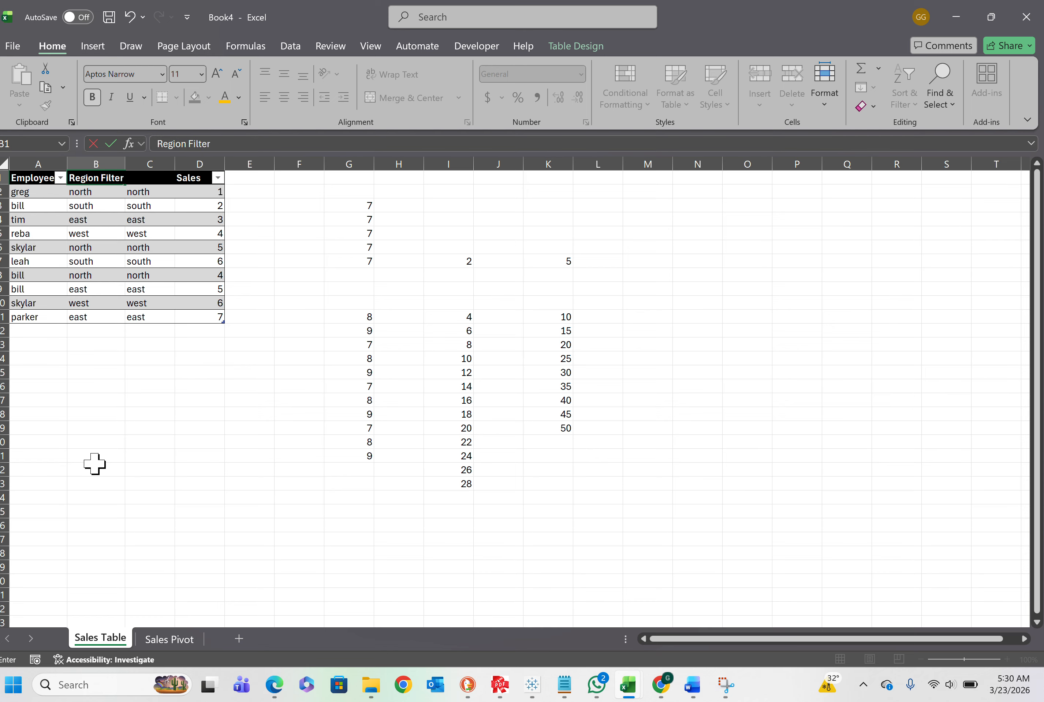
left_click(114, 427)
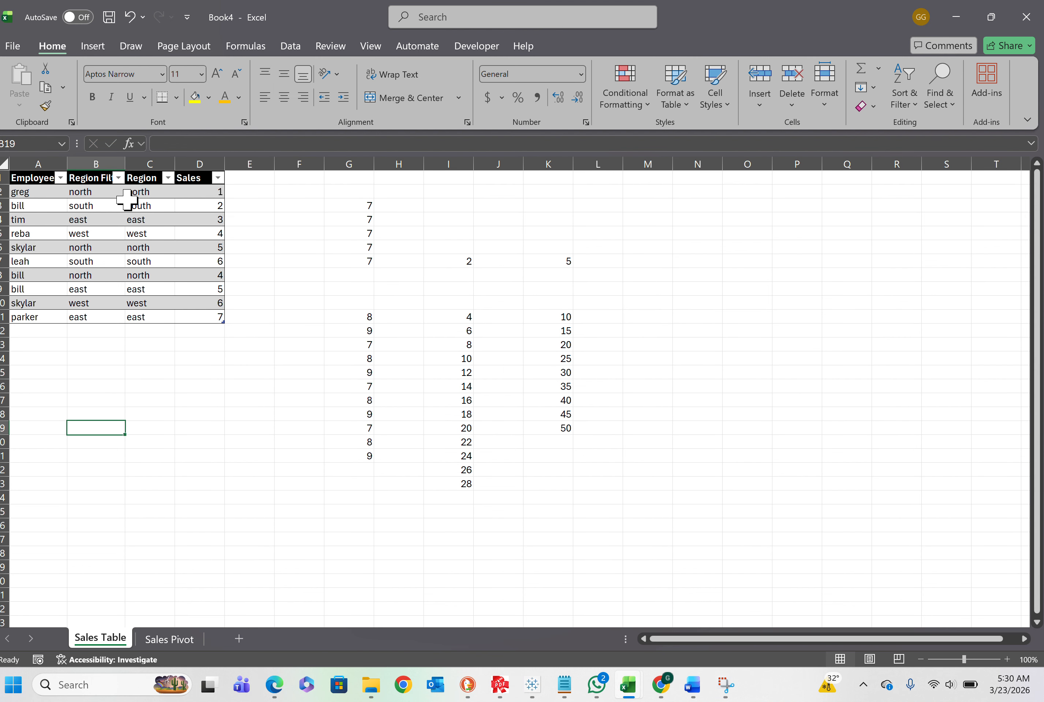
Refresh the PivotChart's data on the Sales Pivot sheet so its field list includes the new table column
left_click(166, 639)
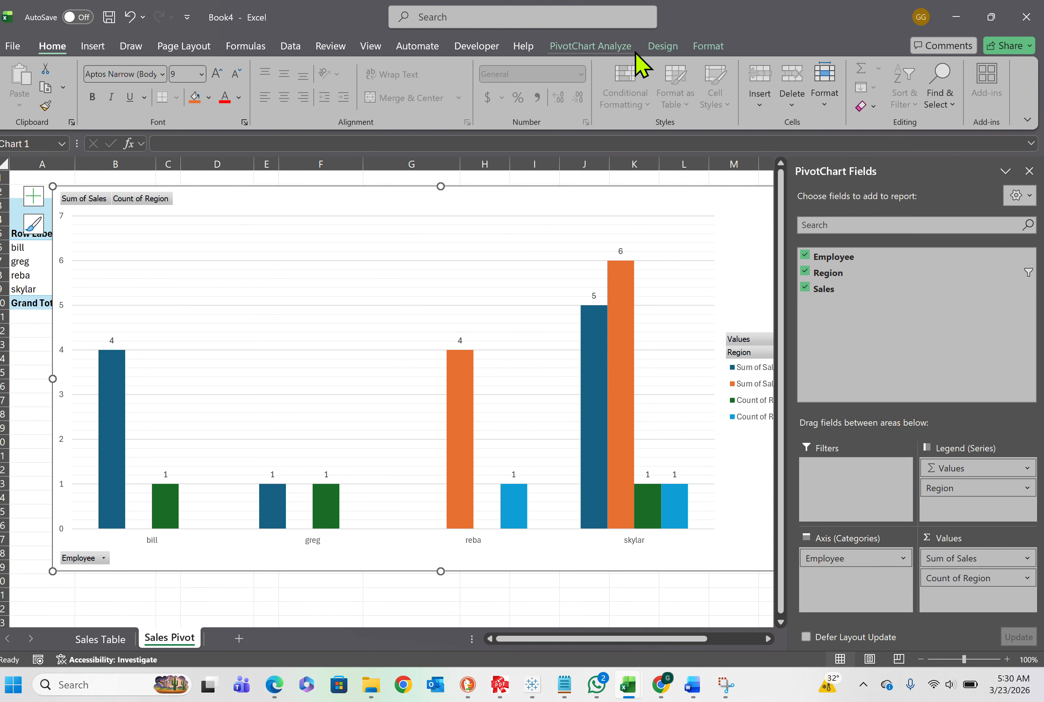
left_click(664, 46)
left_click(624, 46)
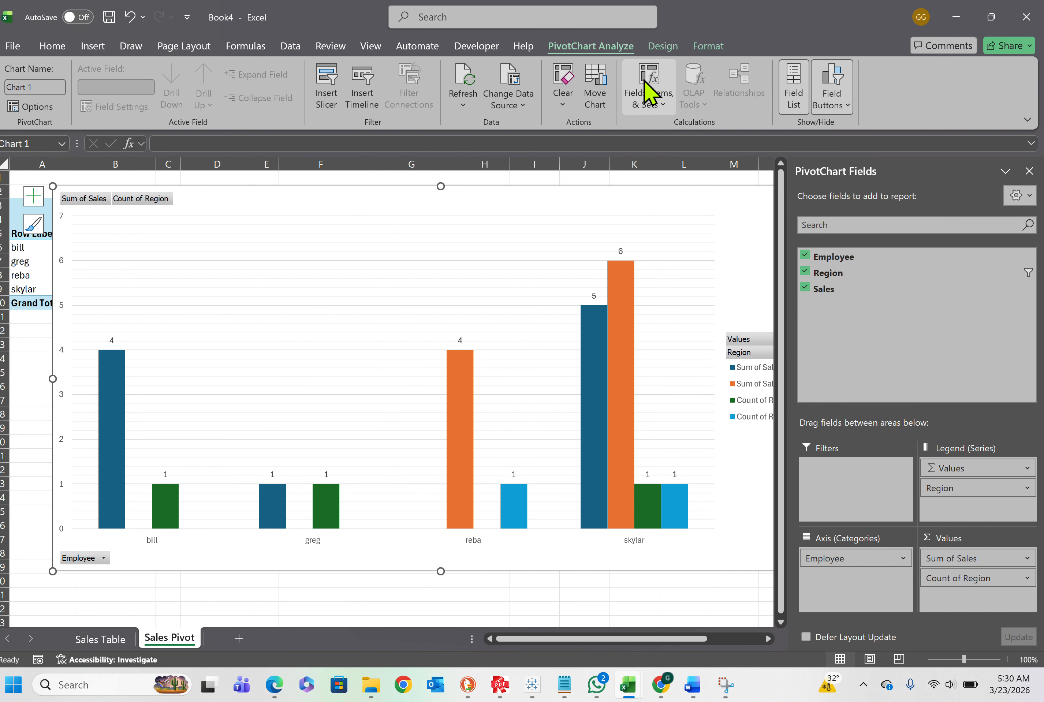
left_click(463, 88)
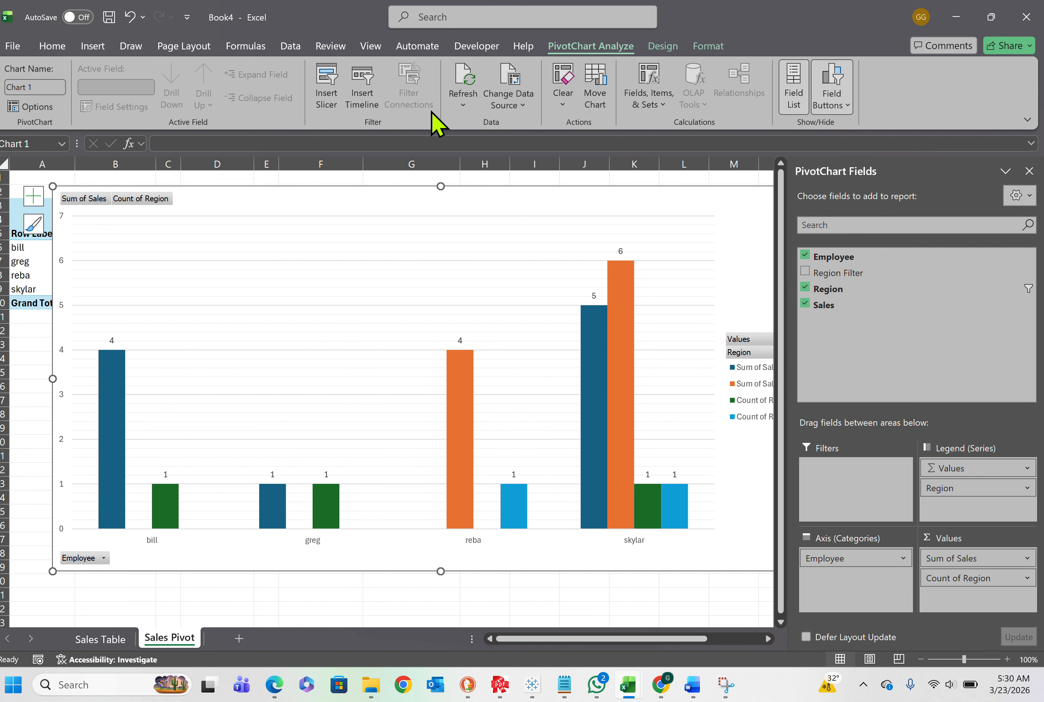
Shift the PivotChart lower, add Region Filter to the Filters area and allow multiple items with all regions selected
left_click_drag(306, 199, 289, 225)
left_click_drag(838, 272, 844, 477)
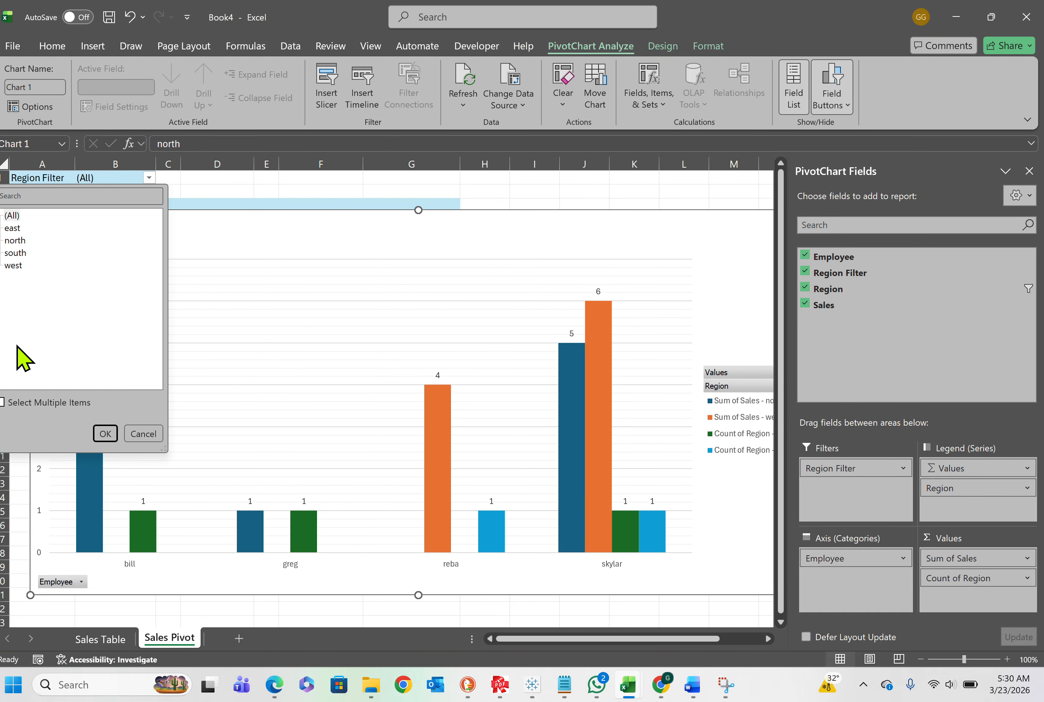
left_click(3, 403)
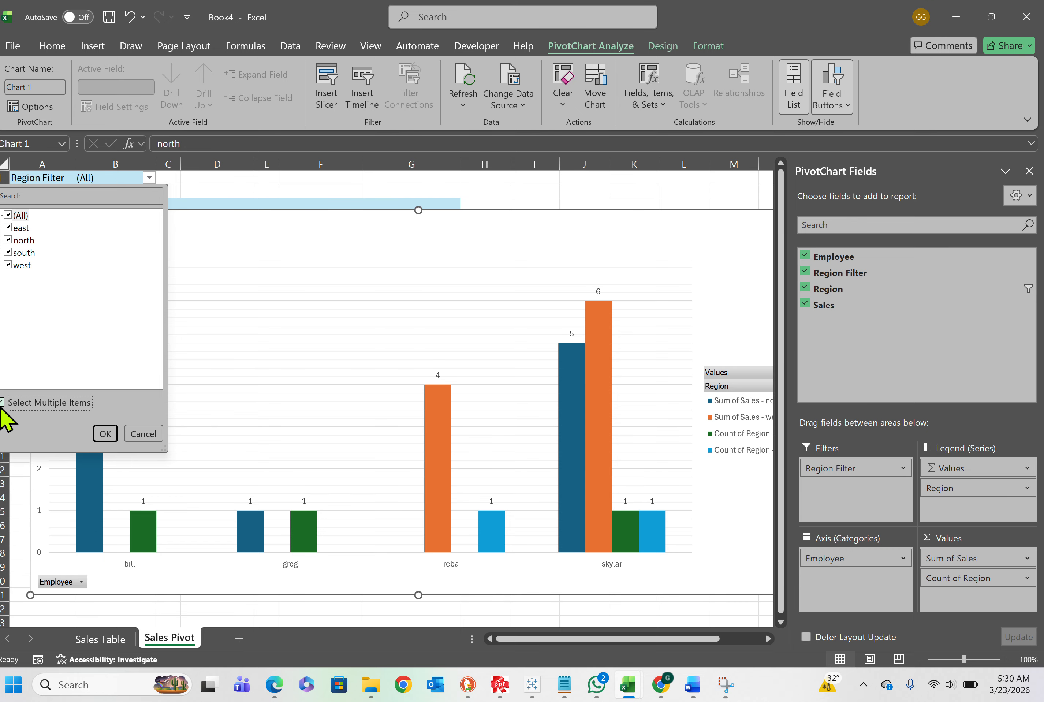
left_click(103, 434)
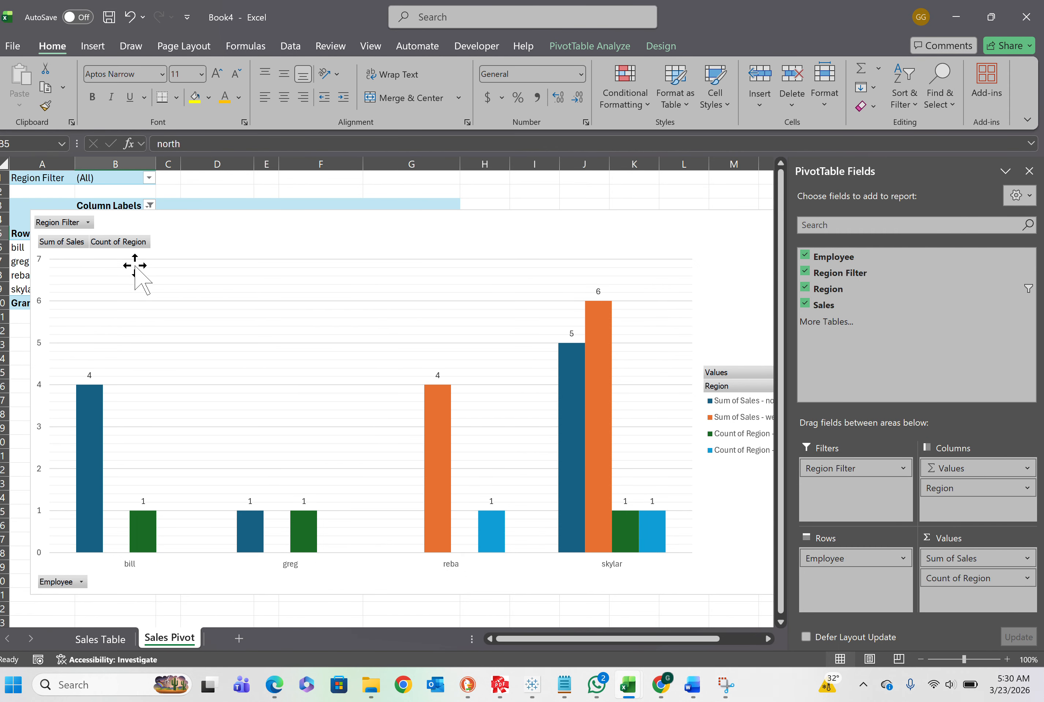
Hide the value field buttons on the PivotChart
left_click(83, 223)
left_click(204, 221)
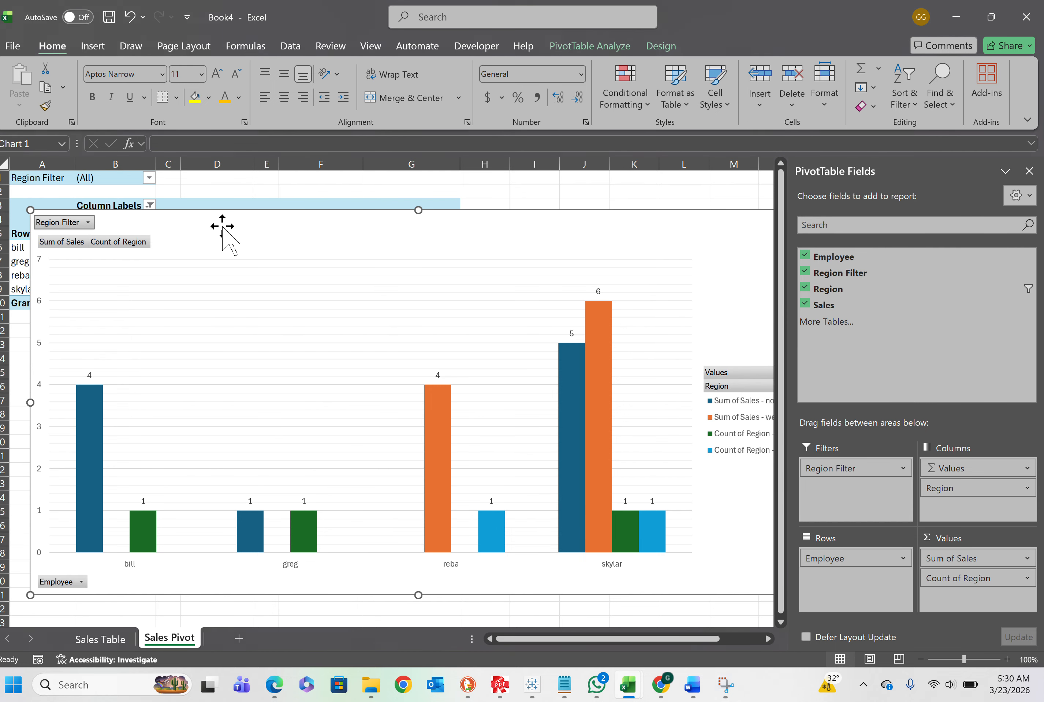
right_click(113, 245)
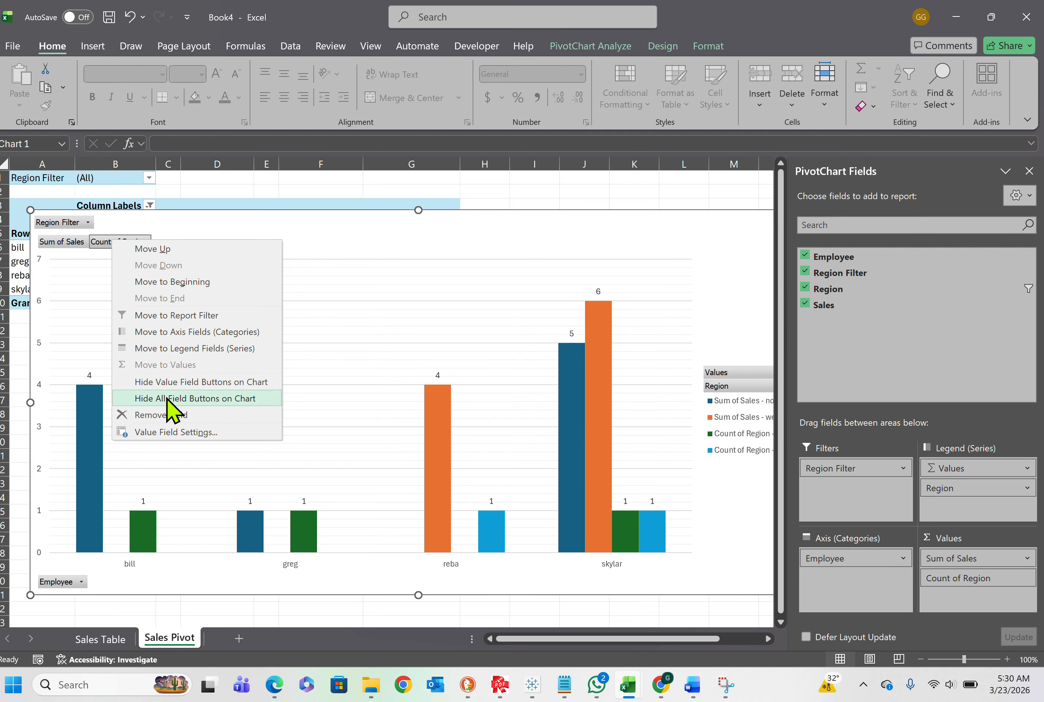
left_click(197, 388)
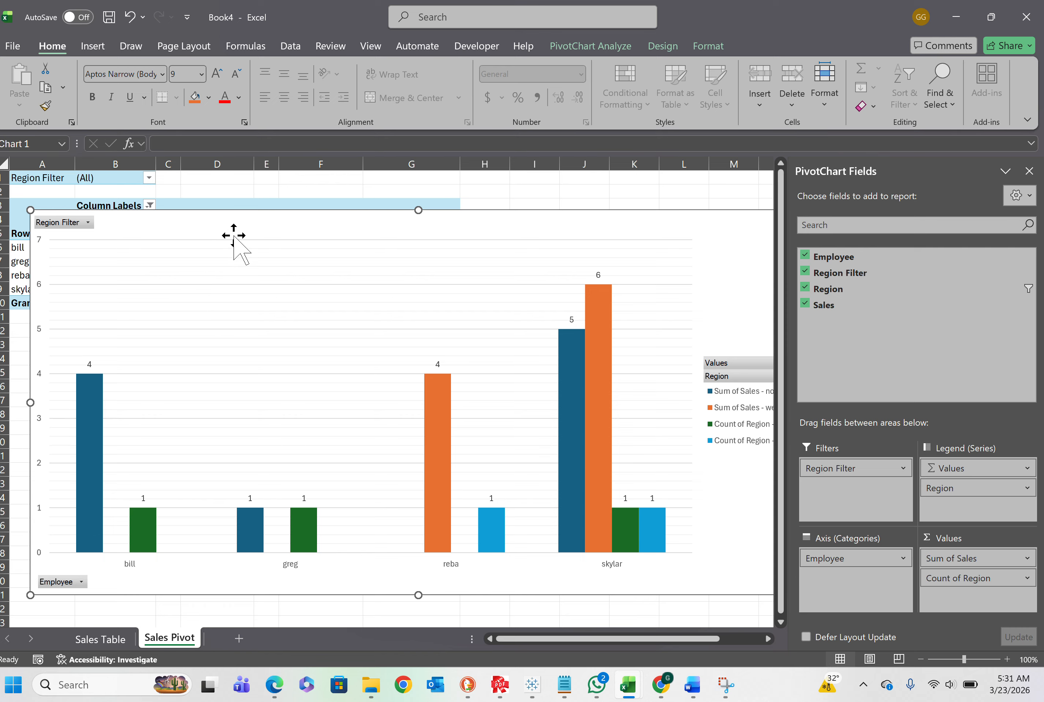
left_click(80, 583)
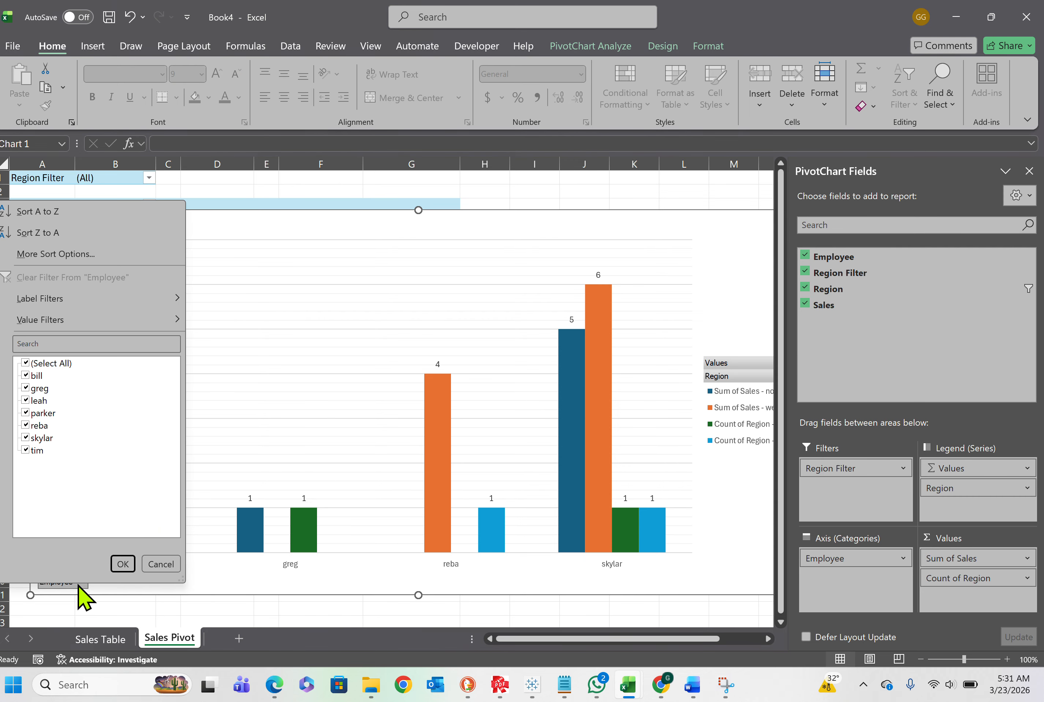
left_click(79, 585)
right_click(67, 583)
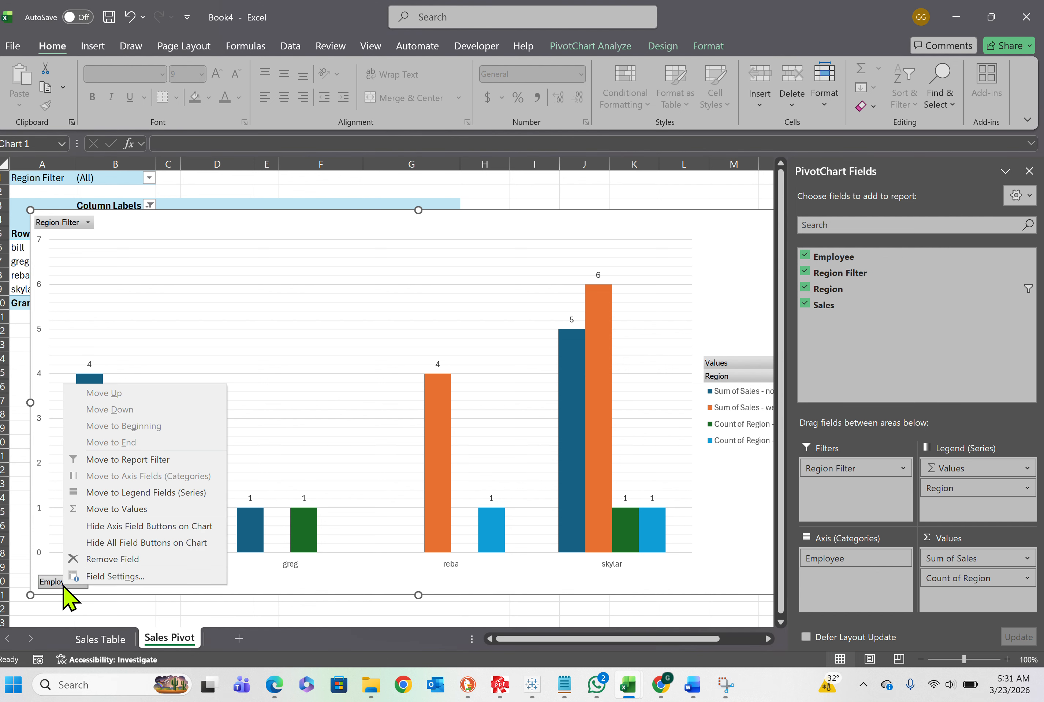
left_click(73, 586)
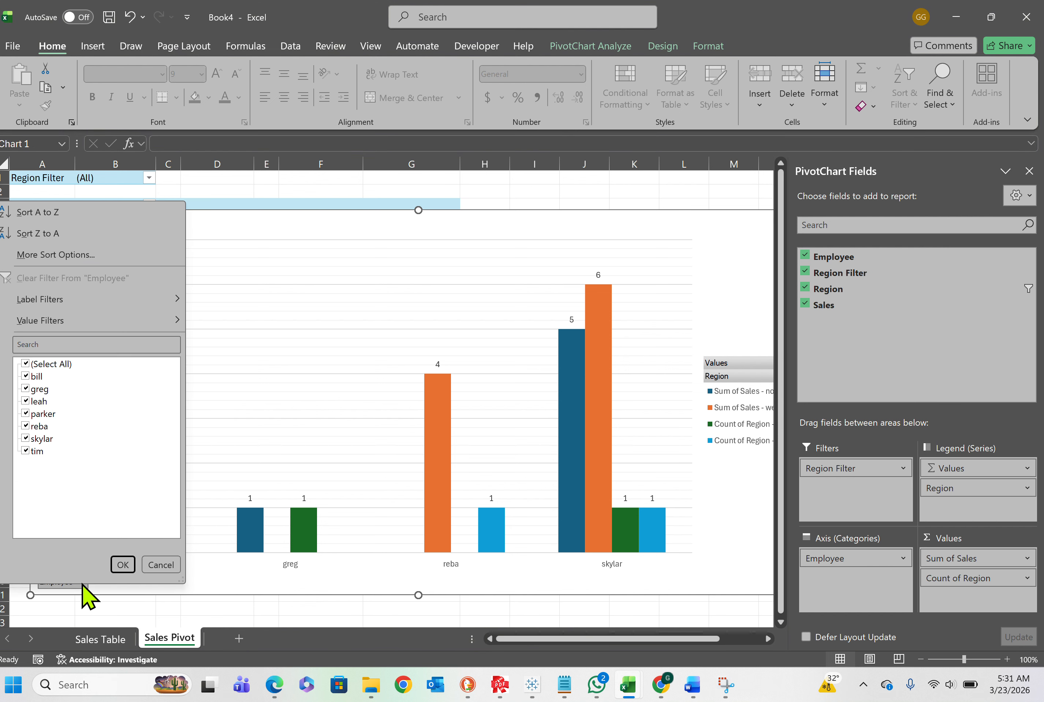
left_click(216, 586)
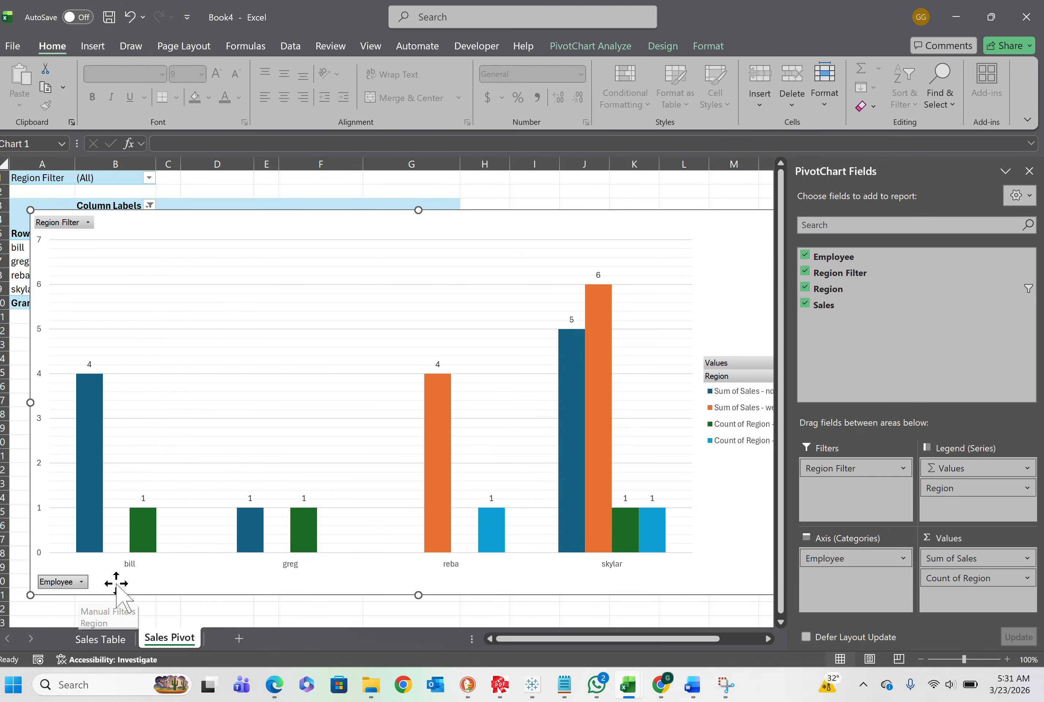
Hide the axis field buttons and the legend field buttons on the PivotChart, keeping the Region Filter button
right_click(65, 583)
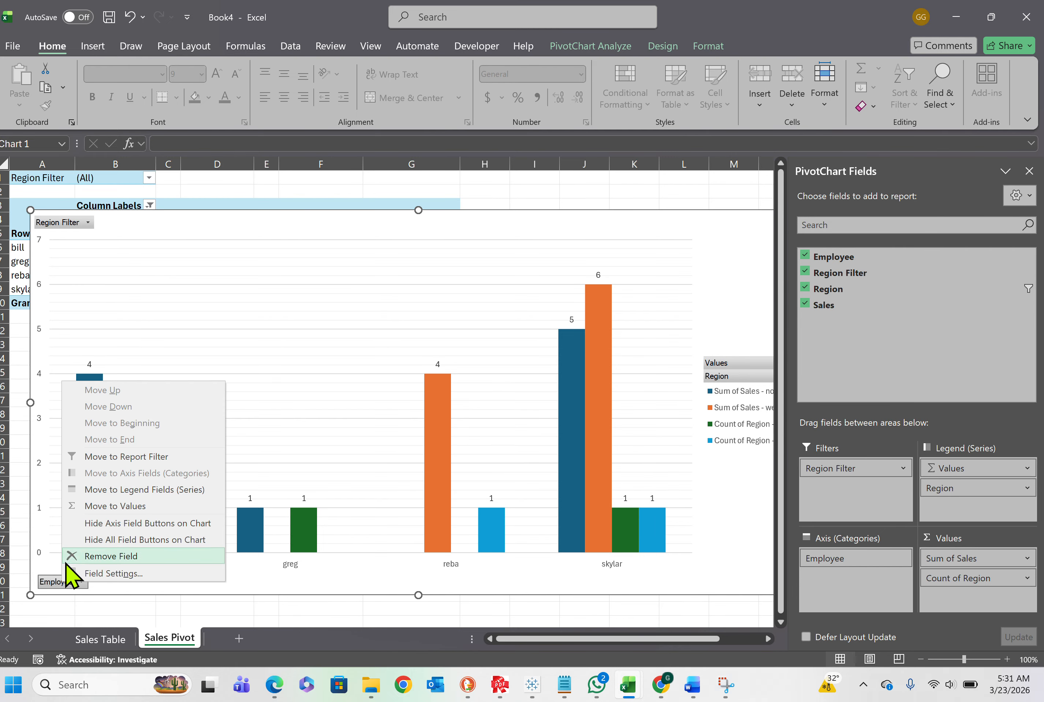
left_click(156, 526)
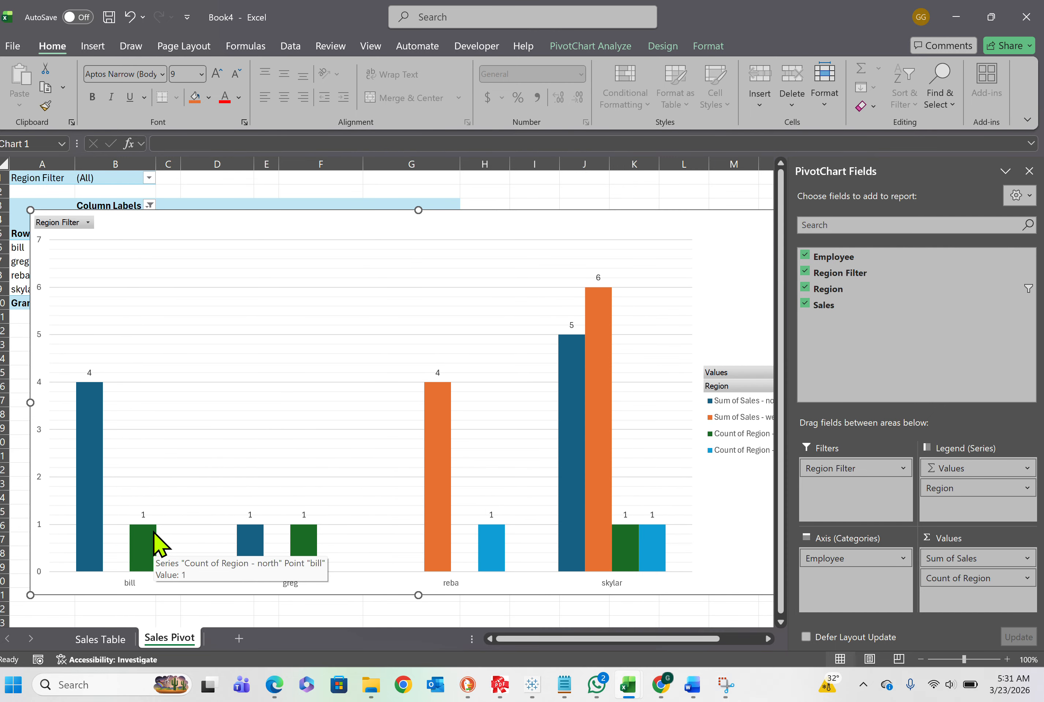
right_click(752, 372)
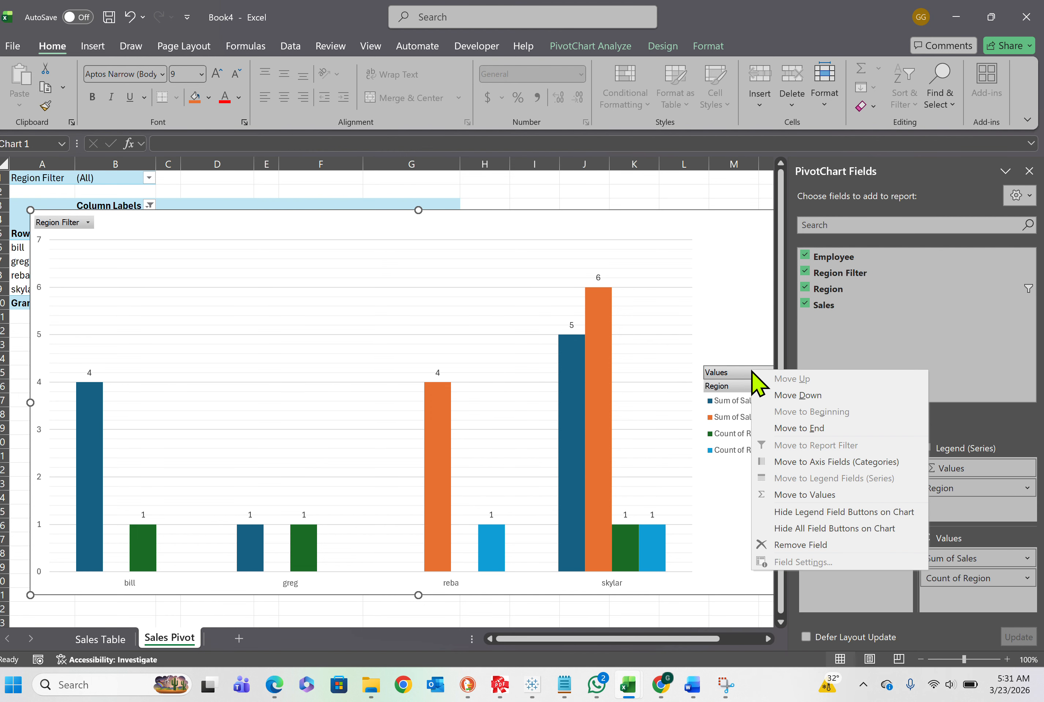
left_click(817, 513)
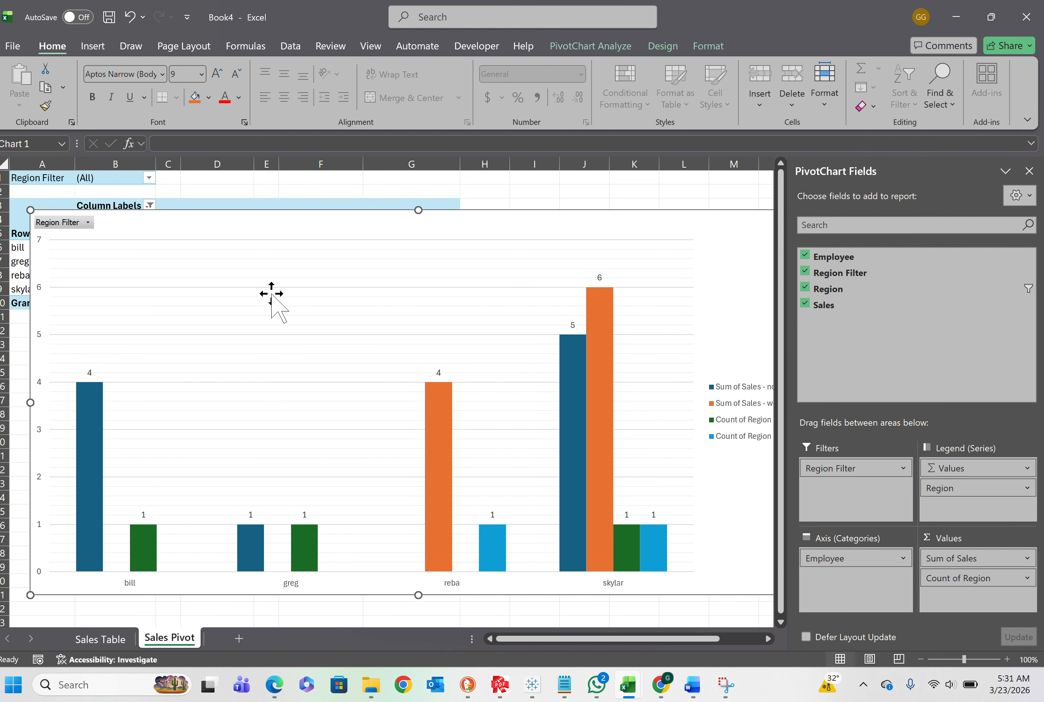
Check the region choices in the chart's Region Filter without changing them, and shift the PivotChart slightly left to the edge of column A
left_click(88, 223)
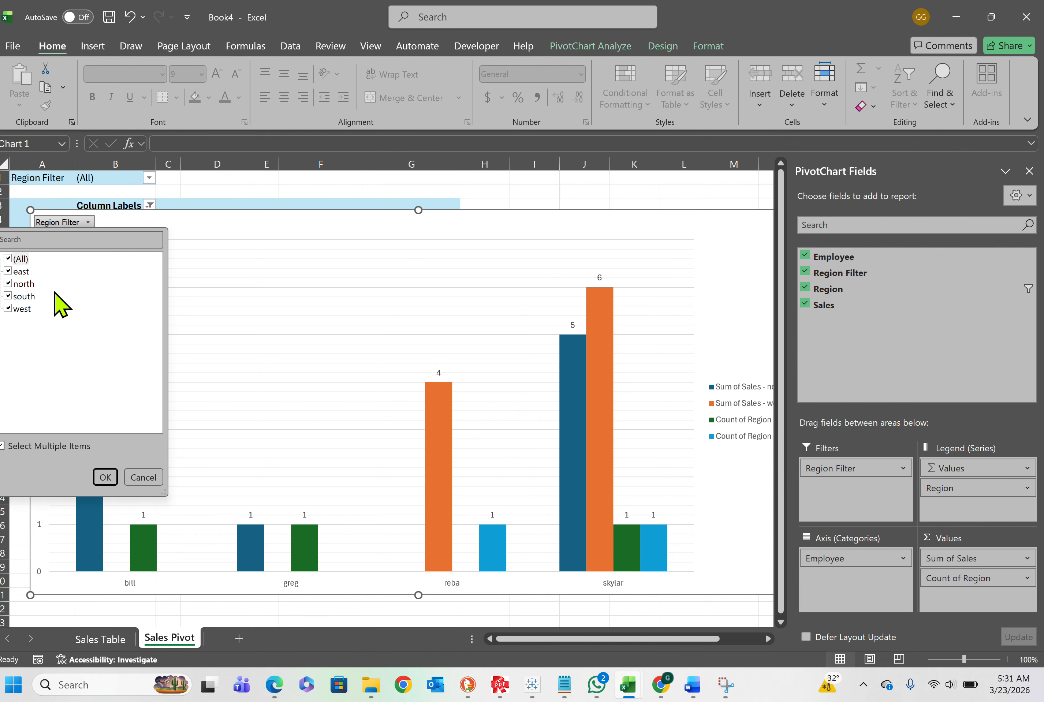
left_click(184, 227)
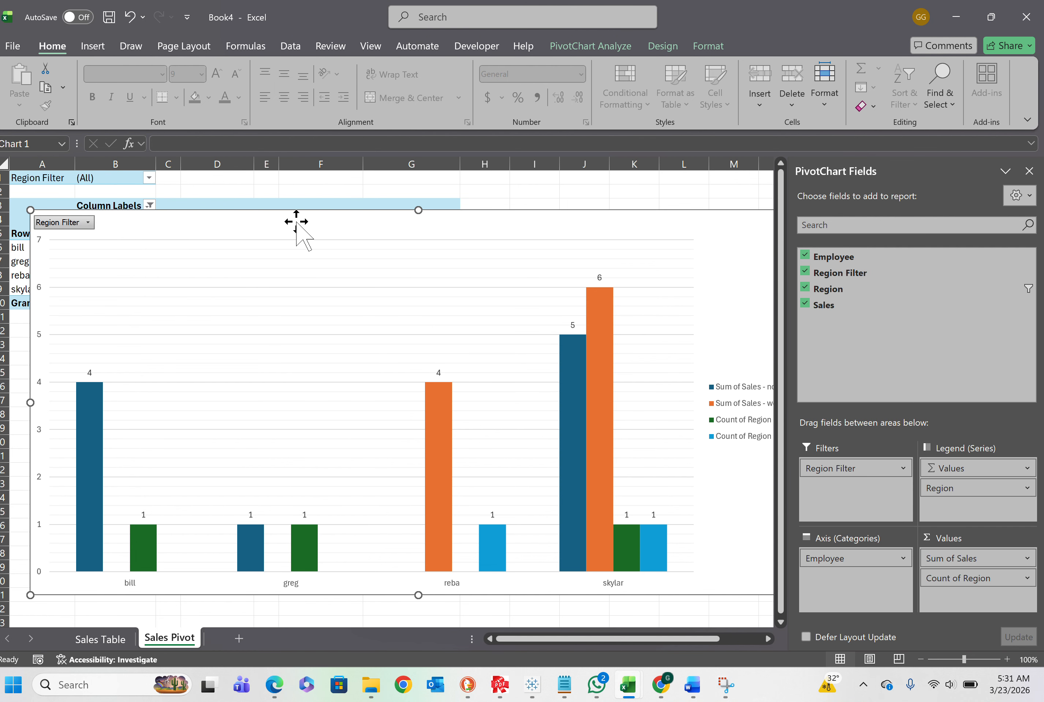
left_click_drag(287, 222, 277, 224)
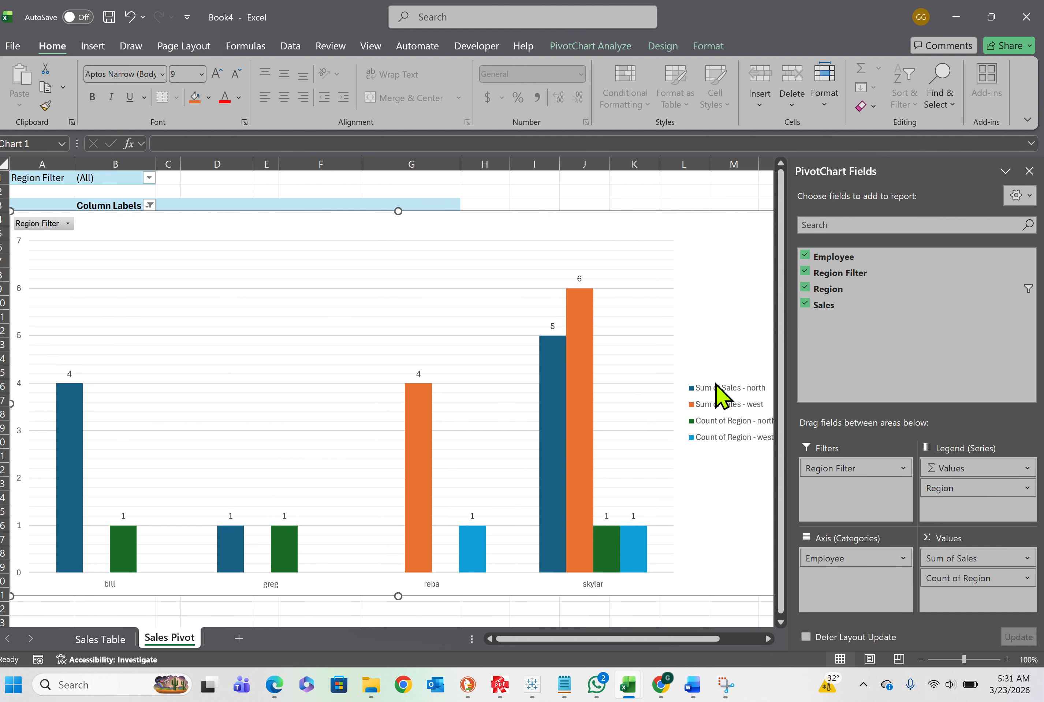